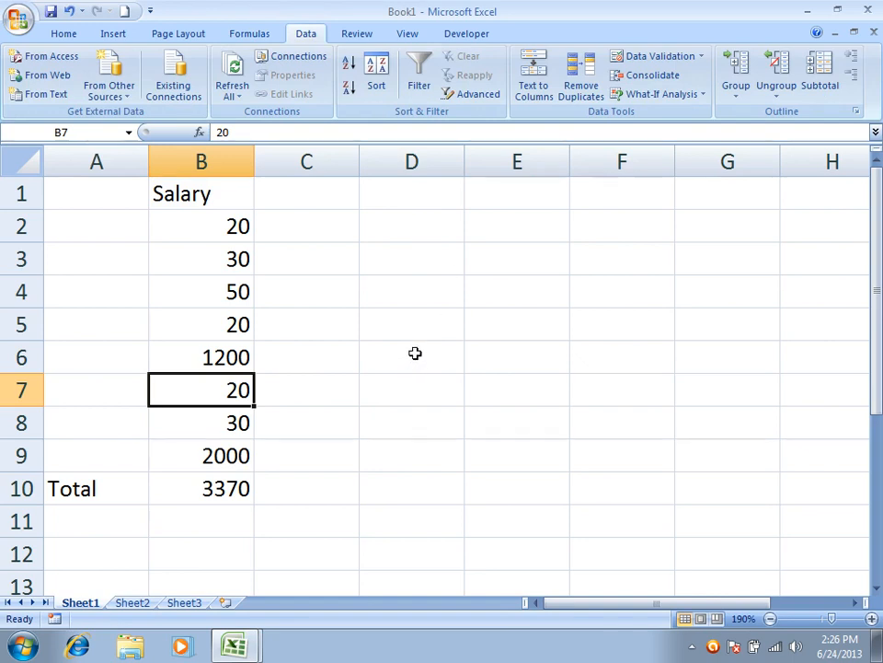
# - Close all open workbooks without saving their changes and create a new blank workbook
pyautogui.click(12, 646)
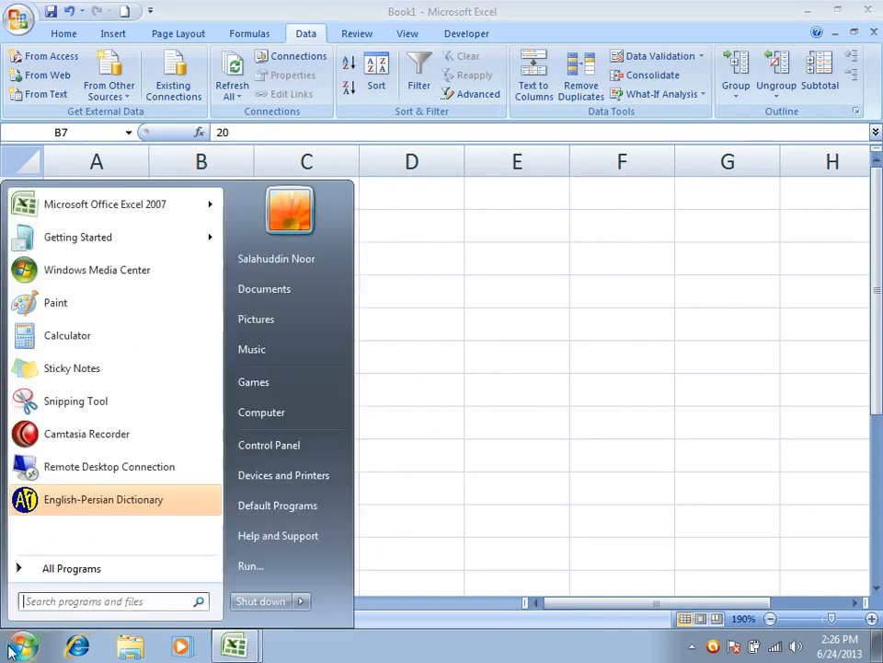
pyautogui.click(614, 347)
pyautogui.hotkey('ctrl', 'w')
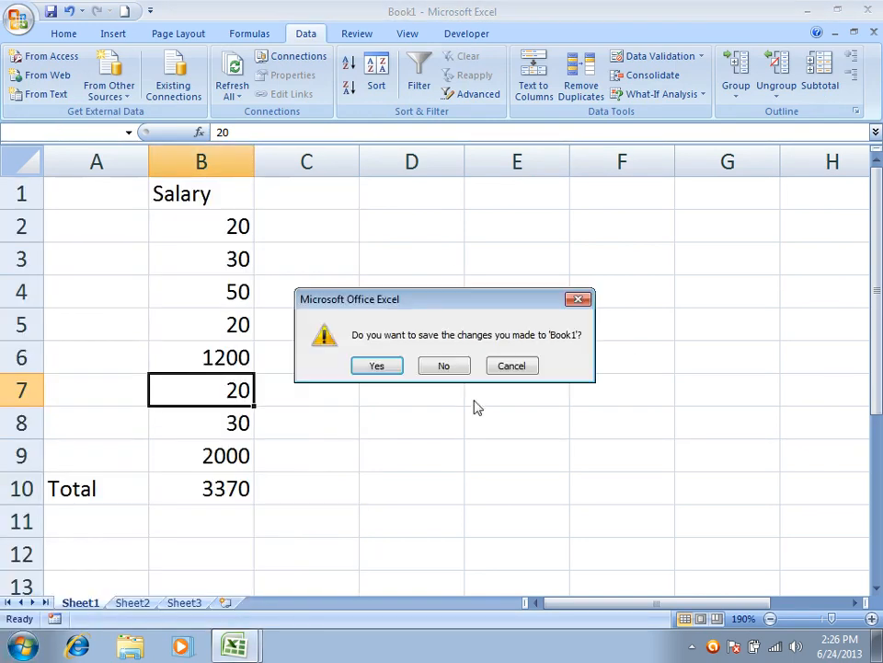
pyautogui.click(427, 365)
pyautogui.hotkey('ctrl', 'w')
pyautogui.click(444, 365)
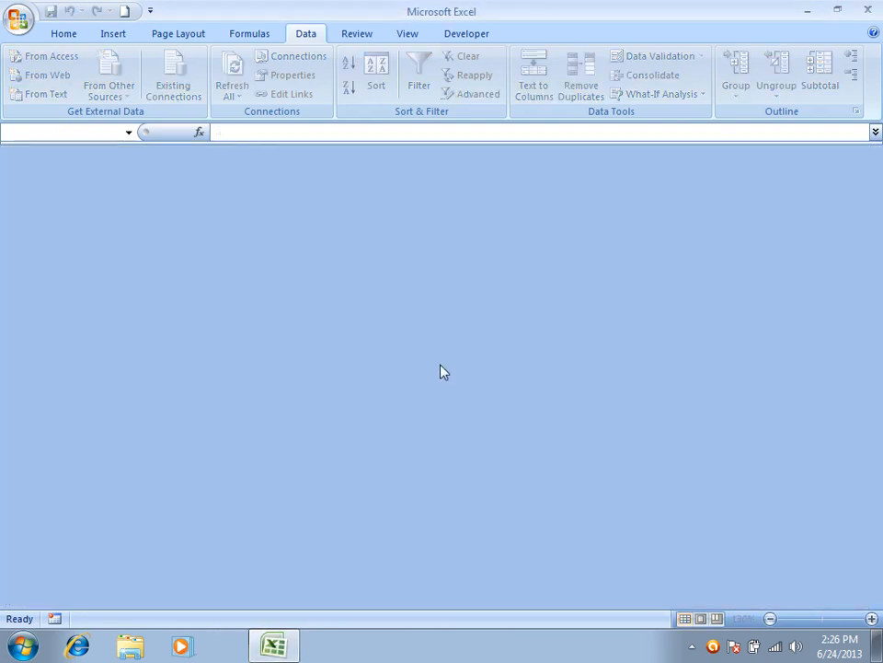
pyautogui.hotkey('ctrl', 'n')
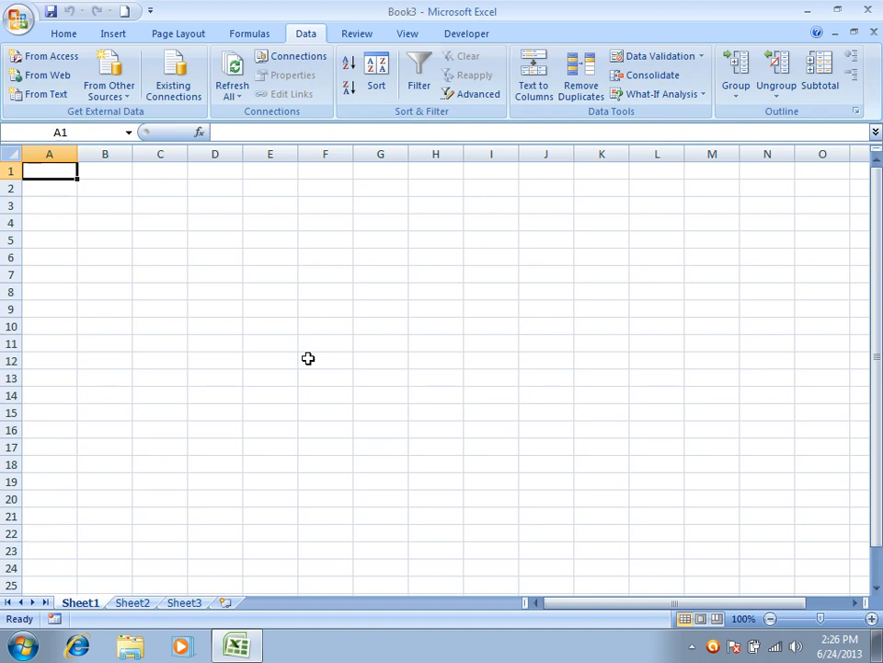
# - Enter "Data Ribbon:" in cell A1 and "Data :" in cell A2
pyautogui.write('Data R')
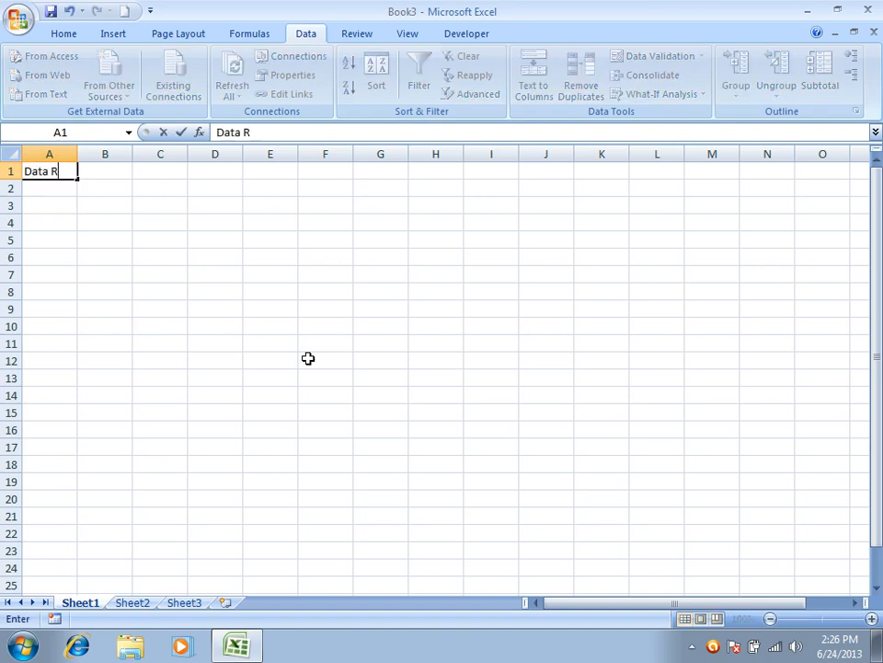
pyautogui.write('ibbon:')
pyautogui.press('Return')
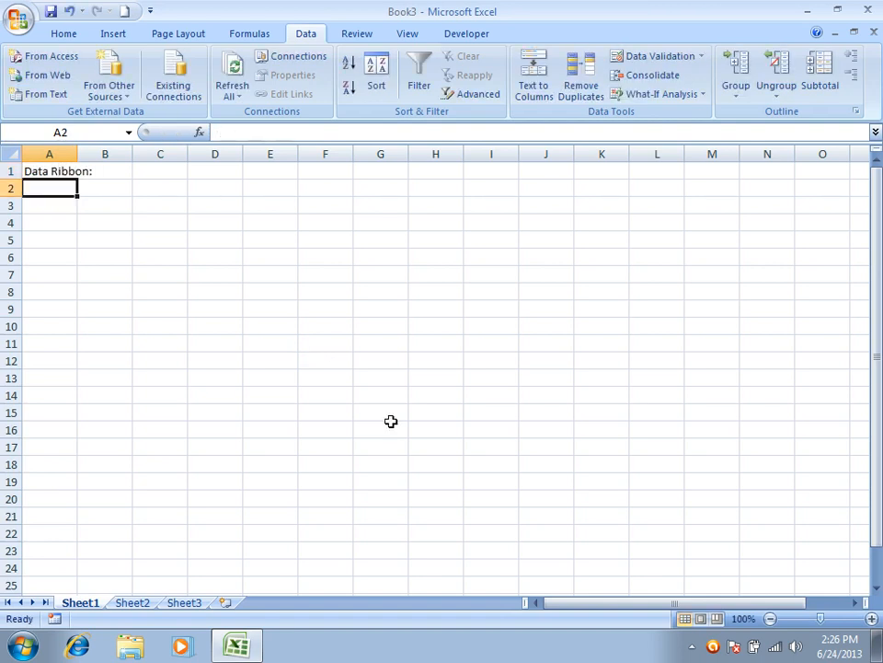
pyautogui.scroll(7, 181, 266)
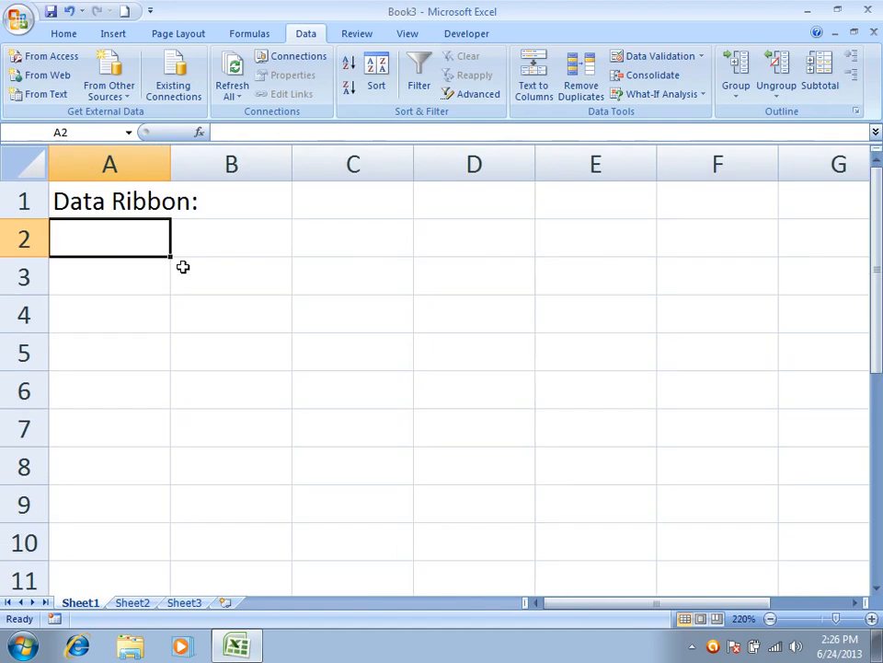
pyautogui.write('Data')
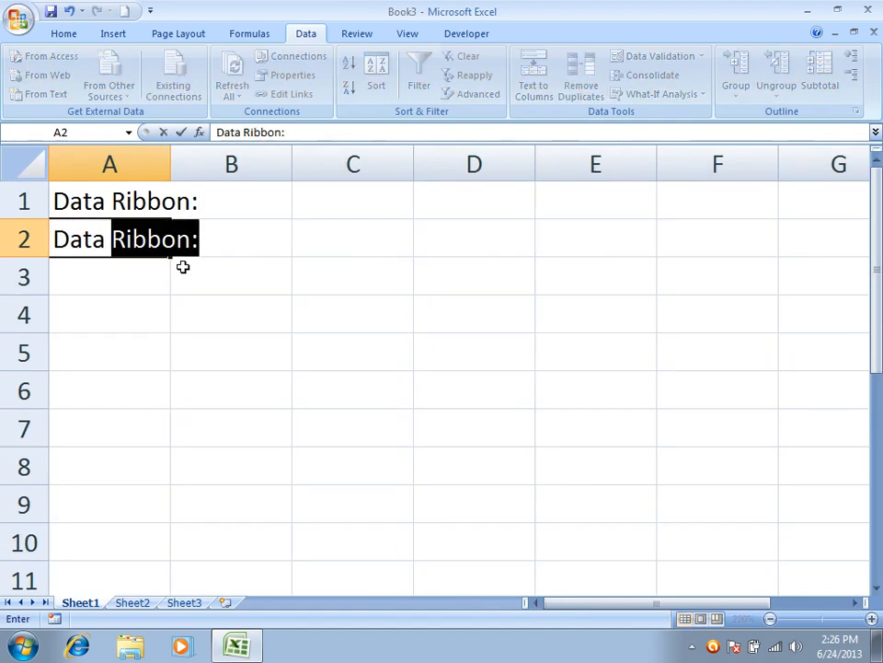
pyautogui.press('BackSpace')
pyautogui.write(':')
pyautogui.press('Return')
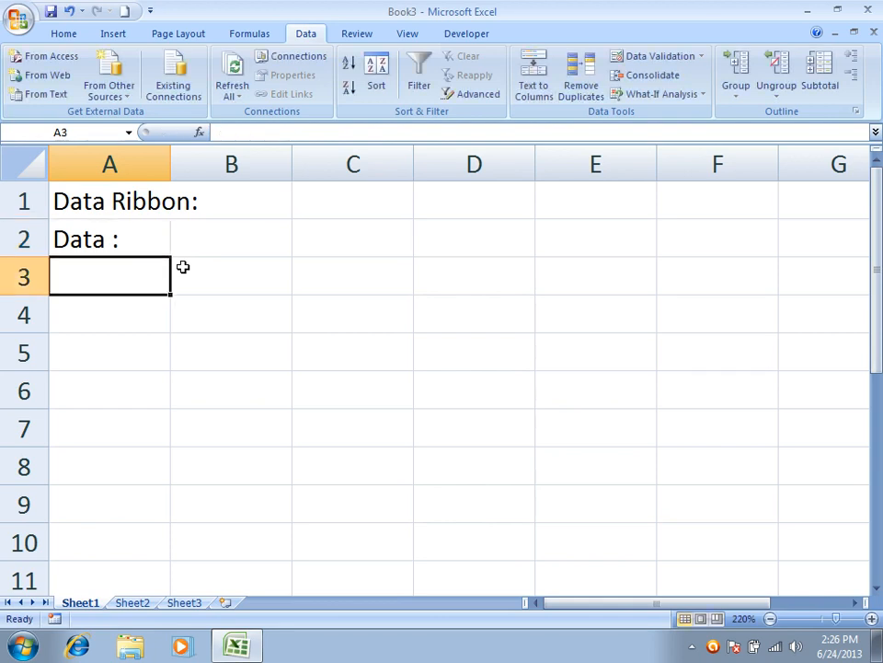
# - Enter "Data Importing" in cell A3 and "Data Sending" in cell A4
pyautogui.write('Data ')
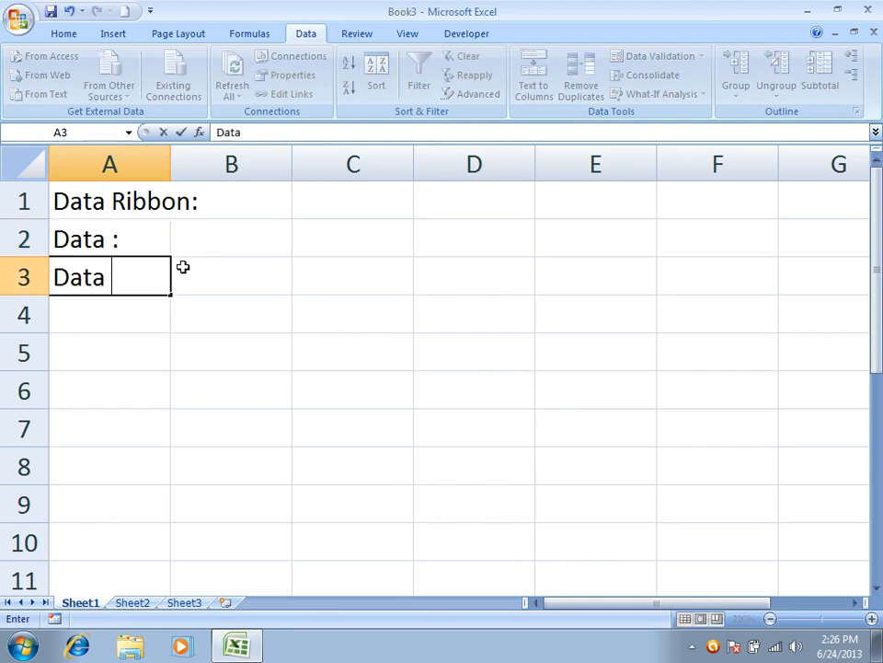
pyautogui.write('Impo')
pyautogui.press('BackSpace')
pyautogui.write('pora')
pyautogui.press('BackSpace')
pyautogui.write('ting')
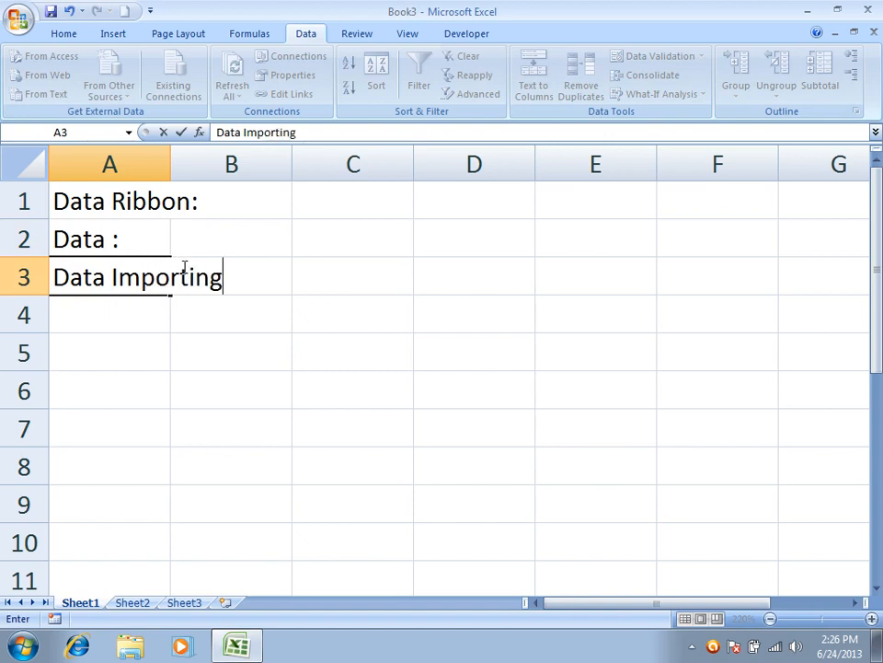
pyautogui.press('Return')
pyautogui.write('Data Sending')
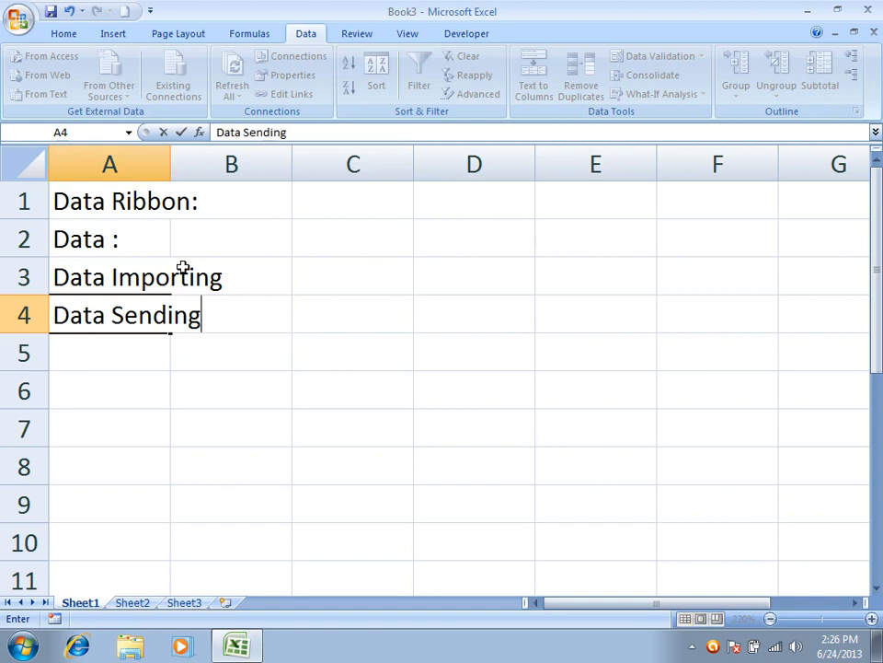
pyautogui.press('Return')
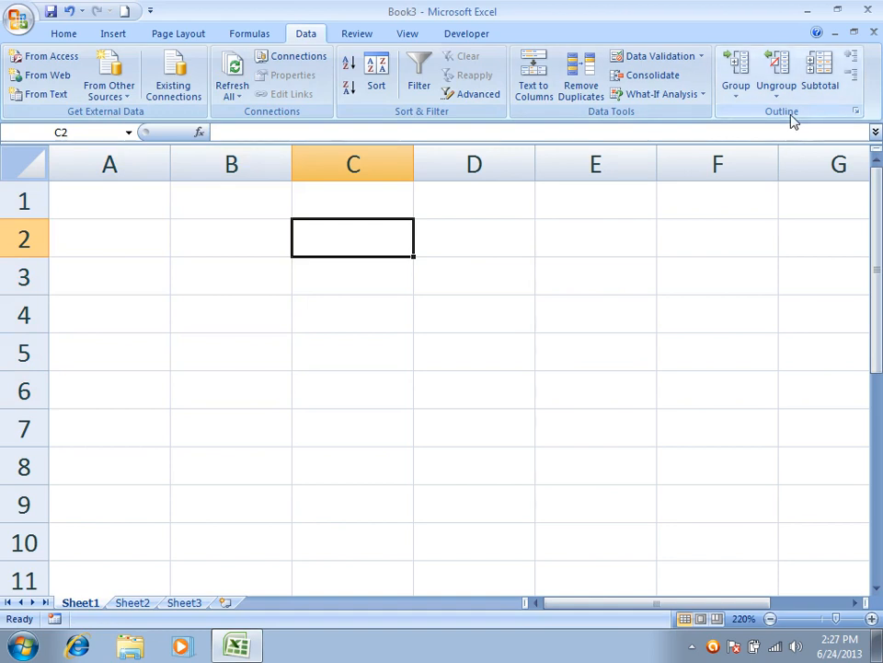
# - Enter the heading "Get External Data:" in cell A1 of the empty sheet
pyautogui.hotkey('ctrl', 'Home')
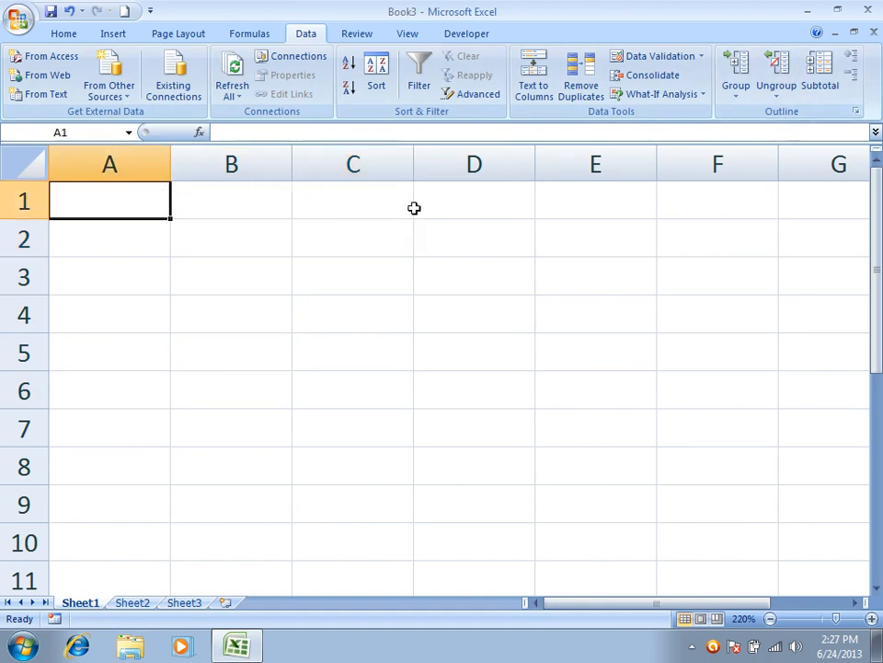
pyautogui.write('Get Ex')
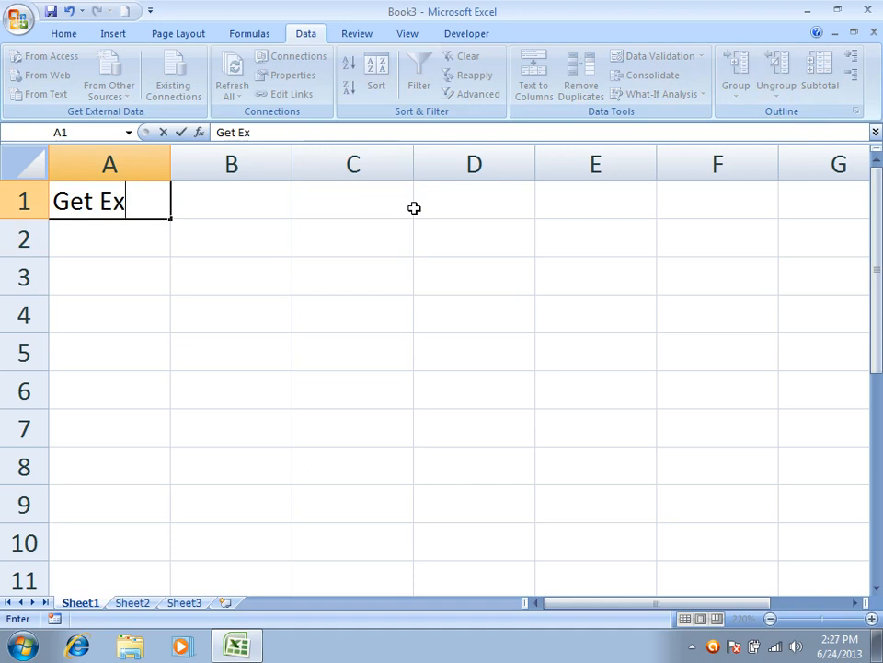
pyautogui.write('ternal Data:')
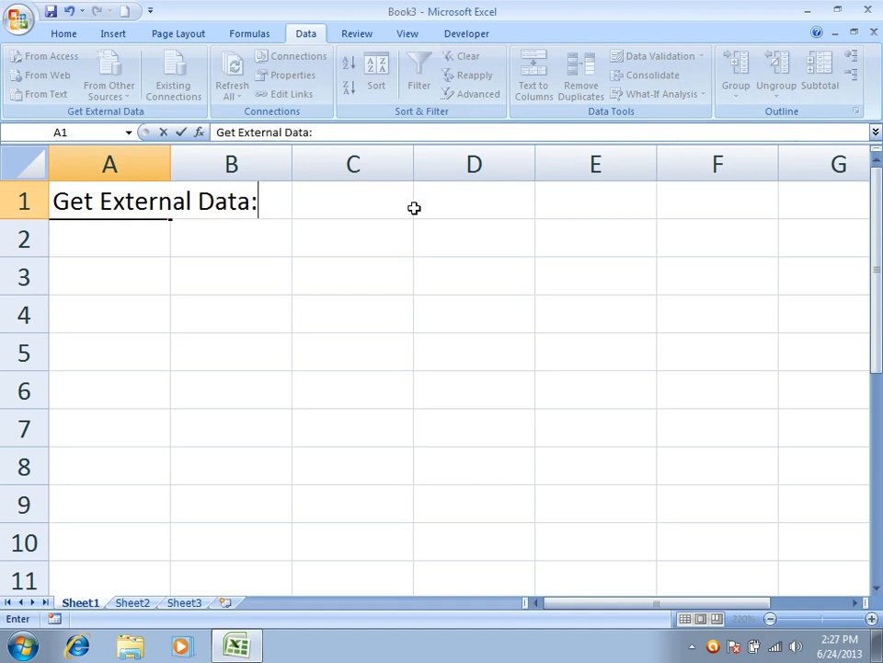
pyautogui.press('Return')
# - Enter "Get External Data is used to get some sort data to Excel" in cell A2
pyautogui.write('E')
pyautogui.press('BackSpace')
pyautogui.write('Get External ')
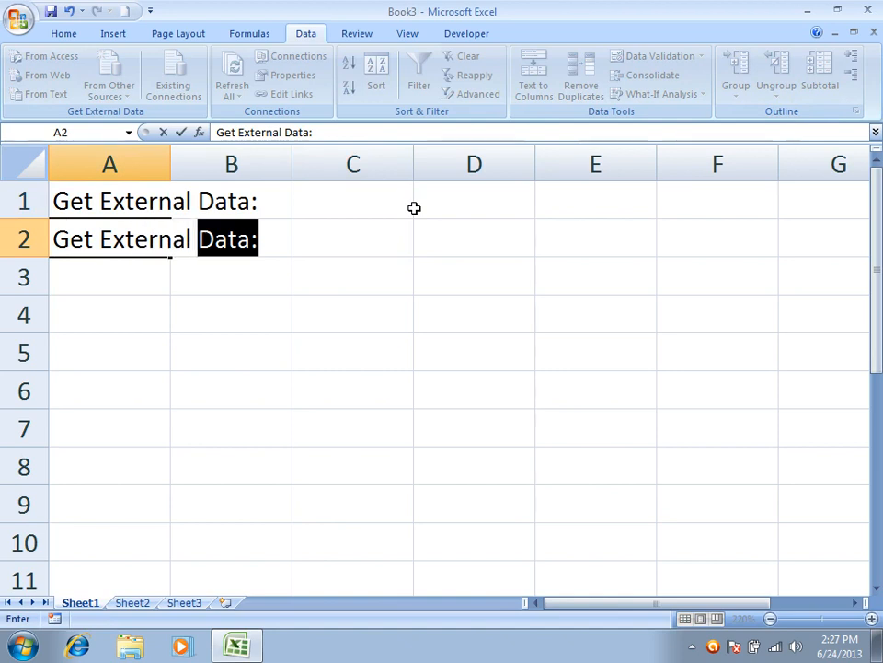
pyautogui.write('Data is used to get')
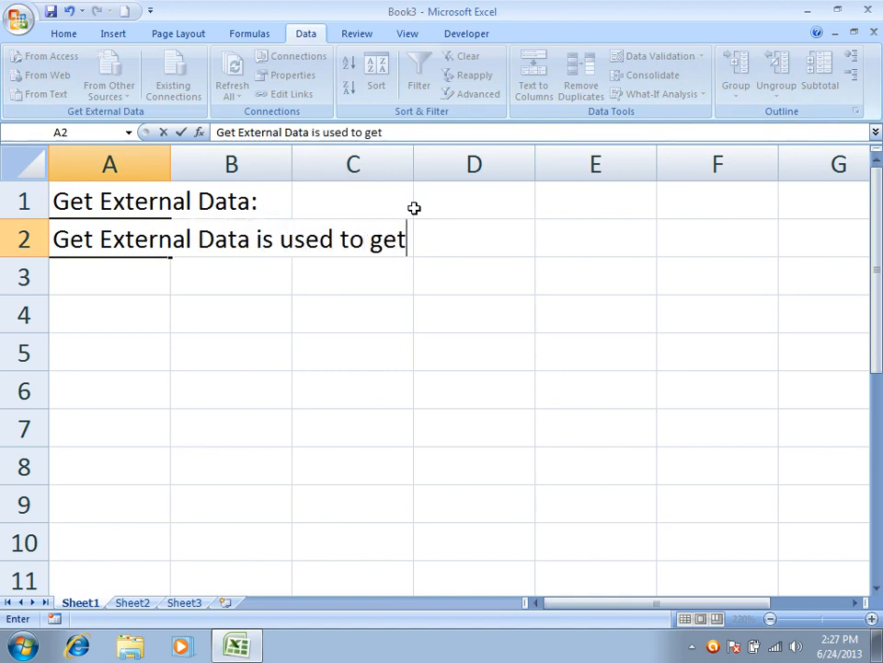
pyautogui.write(' some sort ')
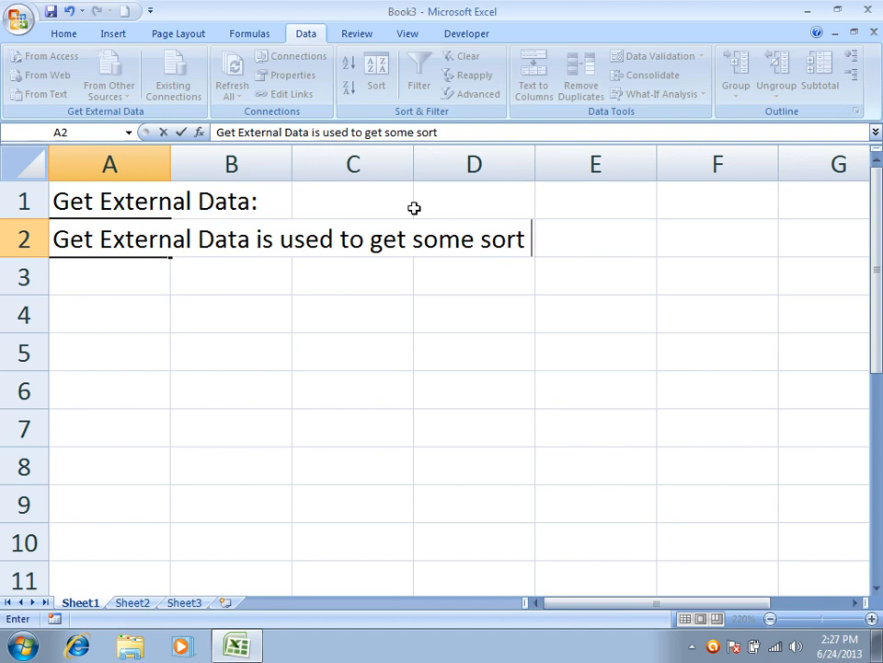
pyautogui.write('data to Excel')
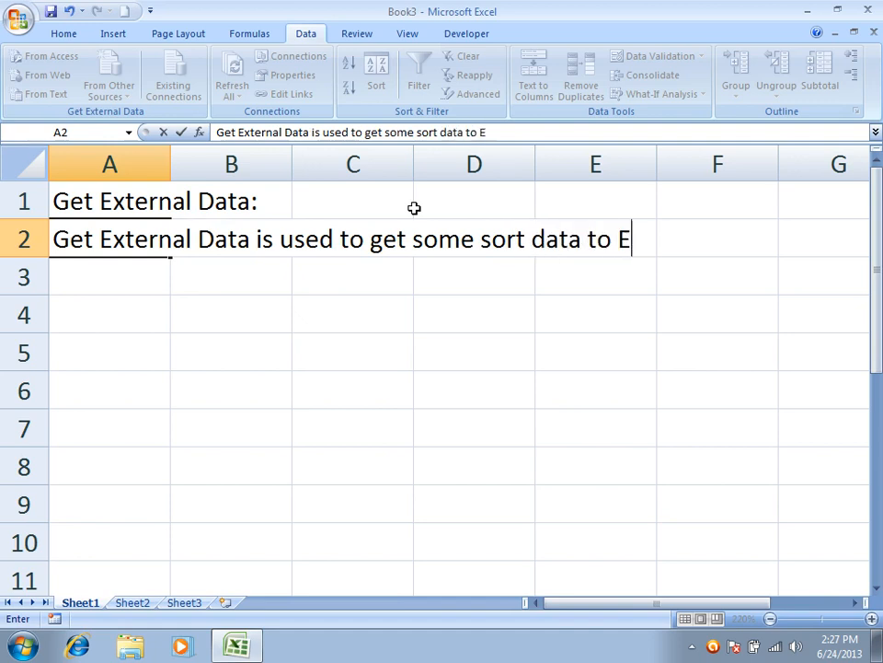
pyautogui.press('Return')
# - Continue the note in cell A3 with "and we can make it reports and we can apply functions on it."
pyautogui.write('and we  can make it er')
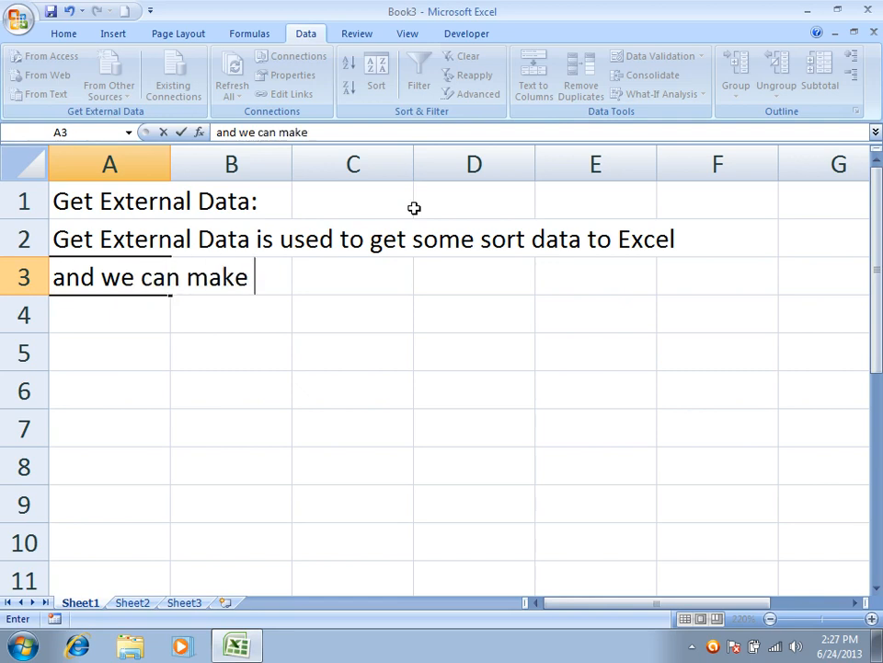
pyautogui.press('BackSpace')
pyautogui.press('BackSpace')
pyautogui.write('report')
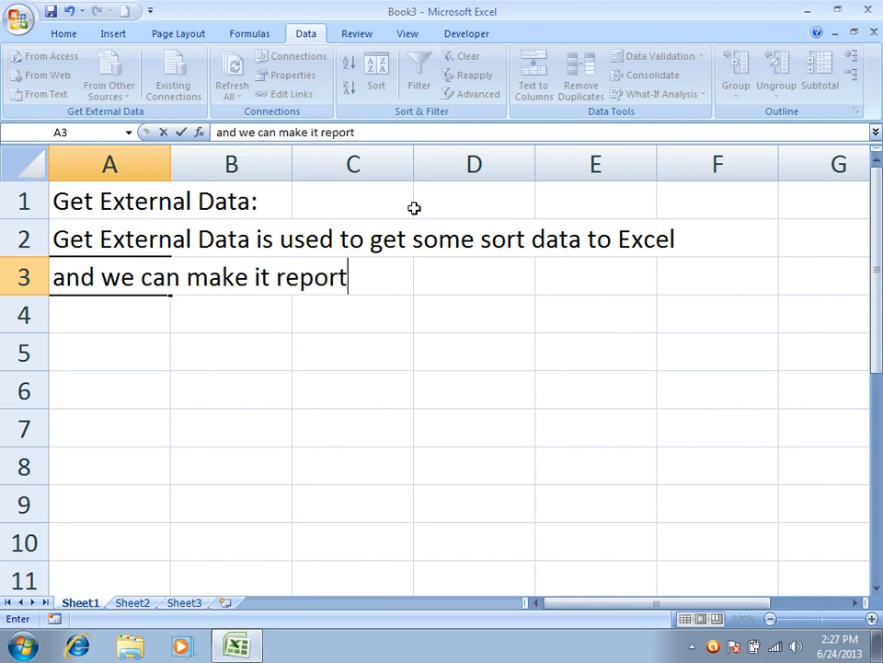
pyautogui.write('s and we can ap')
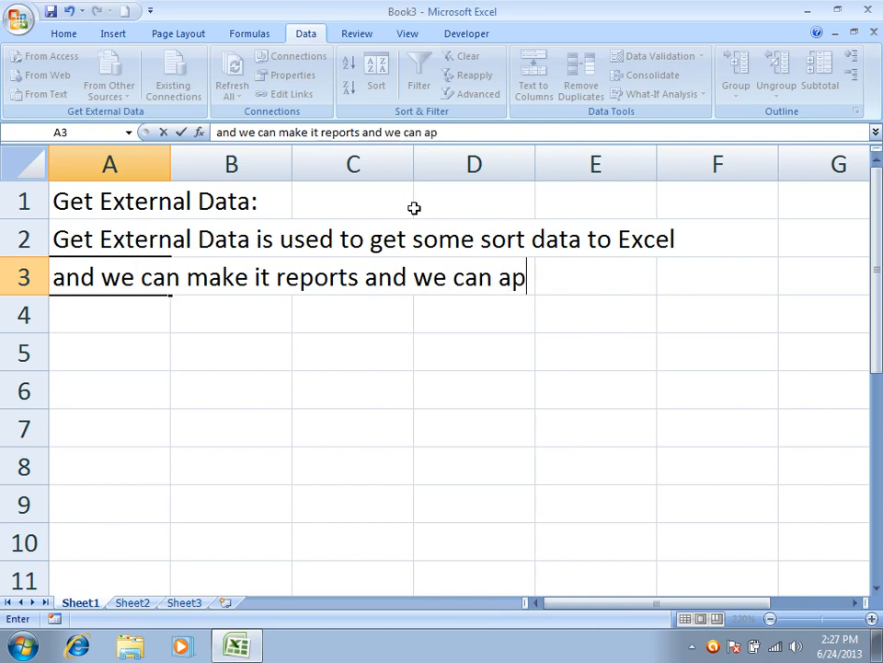
pyautogui.write('ply functions on it.')
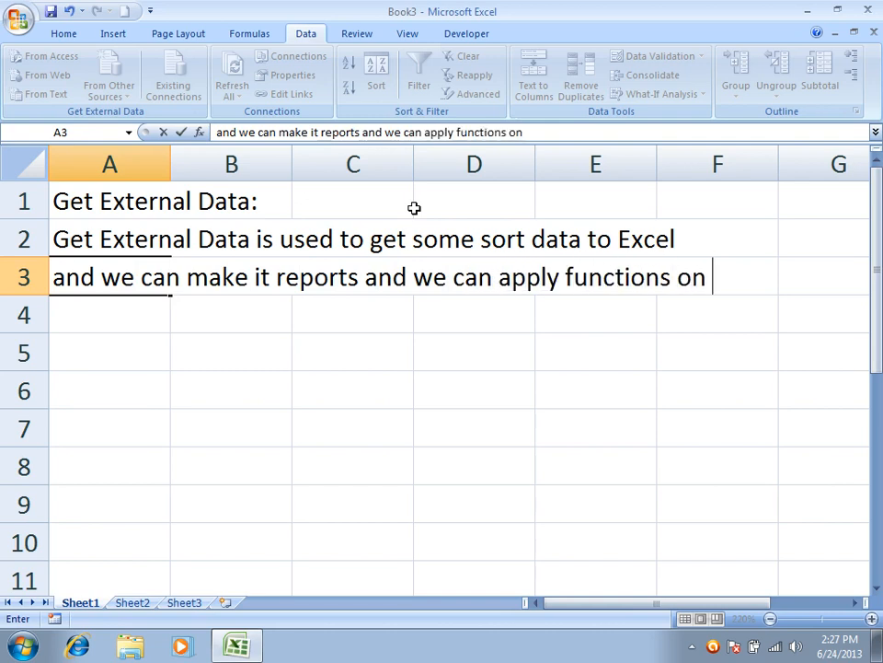
pyautogui.press('Return')
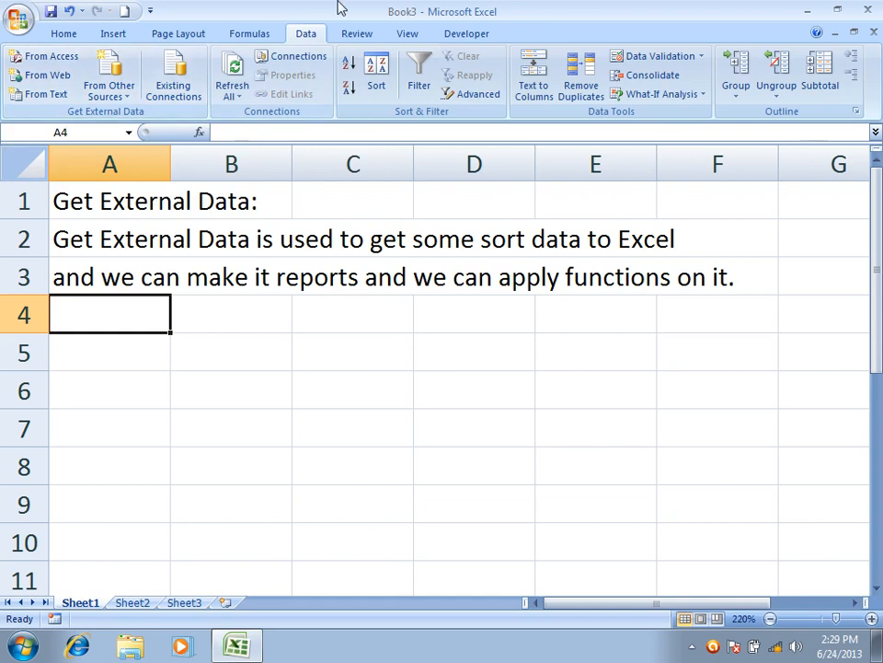
# - Launch Microsoft Access by running the command msaccess
pyautogui.click(21, 649)
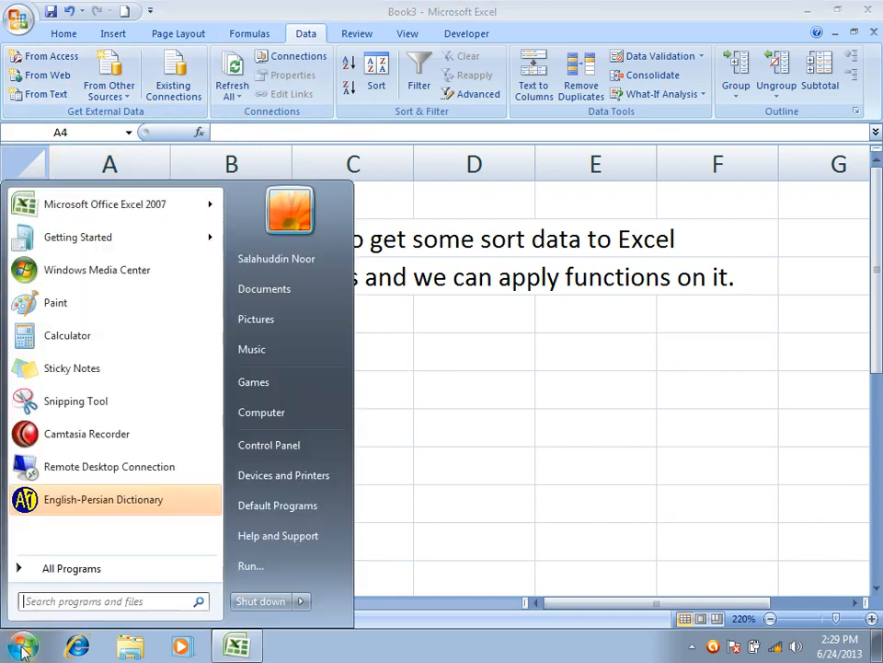
pyautogui.press('super+r')
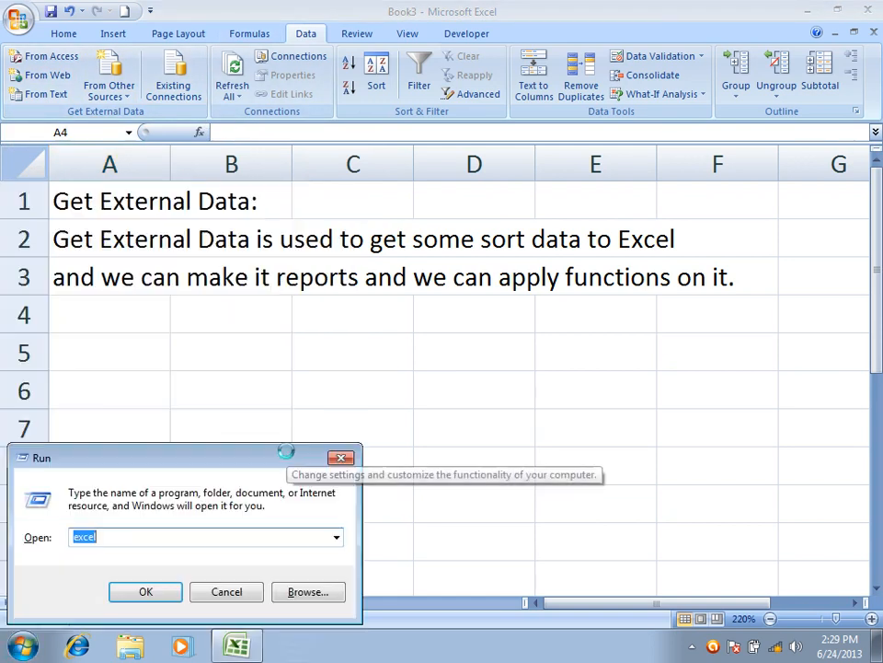
pyautogui.write('msaccess')
pyautogui.press('Return')
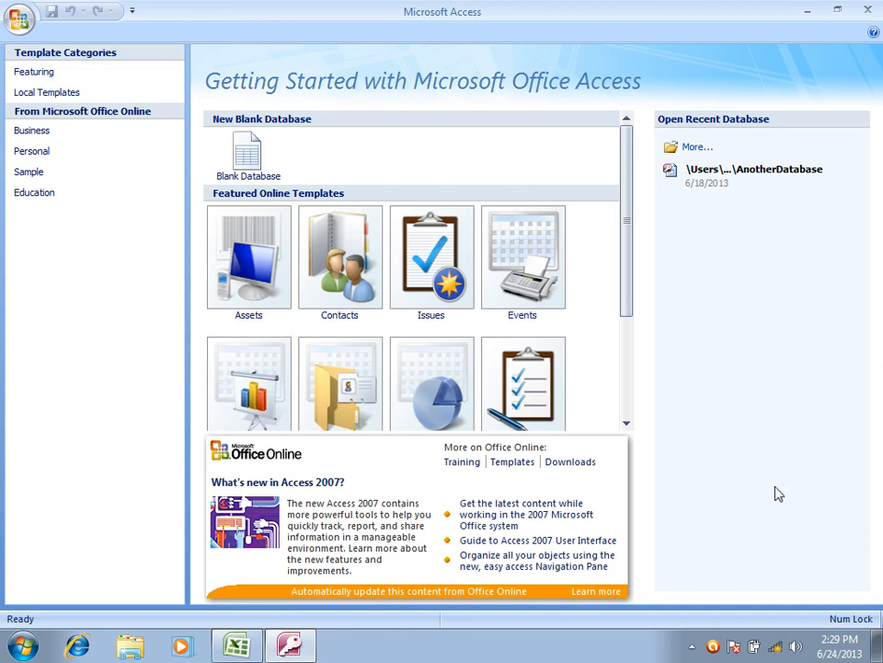
# - Create a blank database named Database1.accdb in the root of drive E:
pyautogui.click(225, 134)
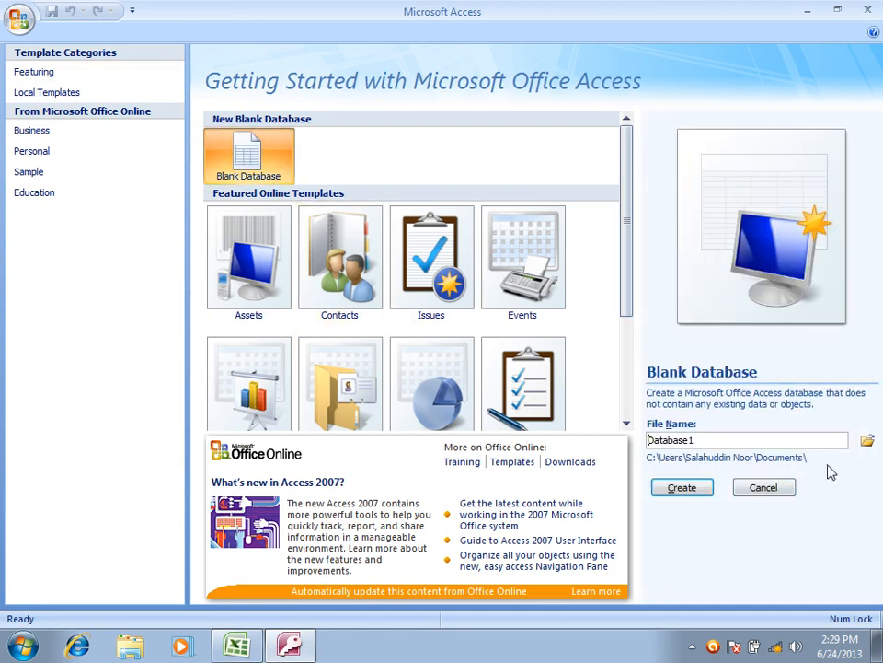
pyautogui.click(867, 440)
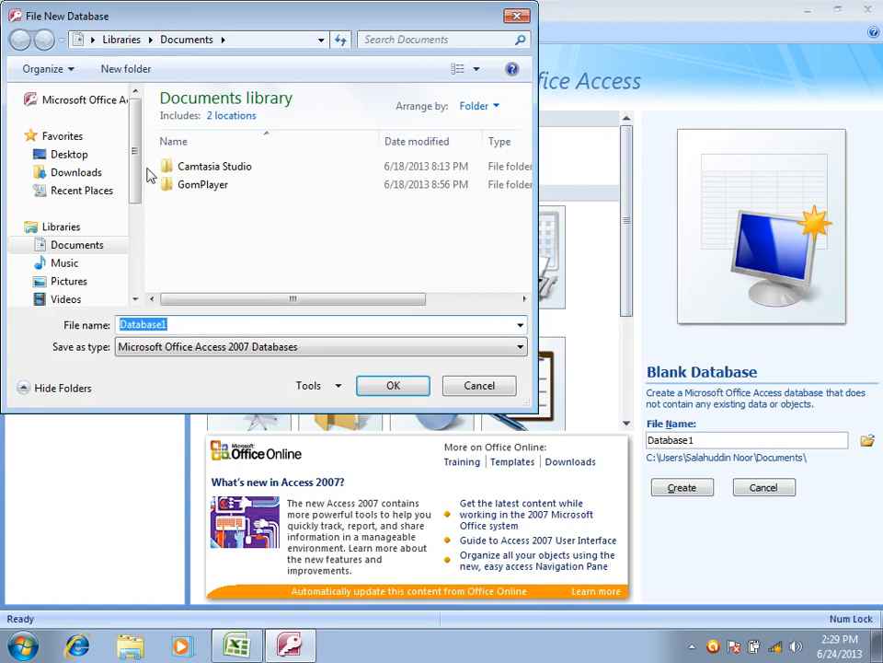
pyautogui.moveTo(134, 150); pyautogui.dragTo(133, 225)
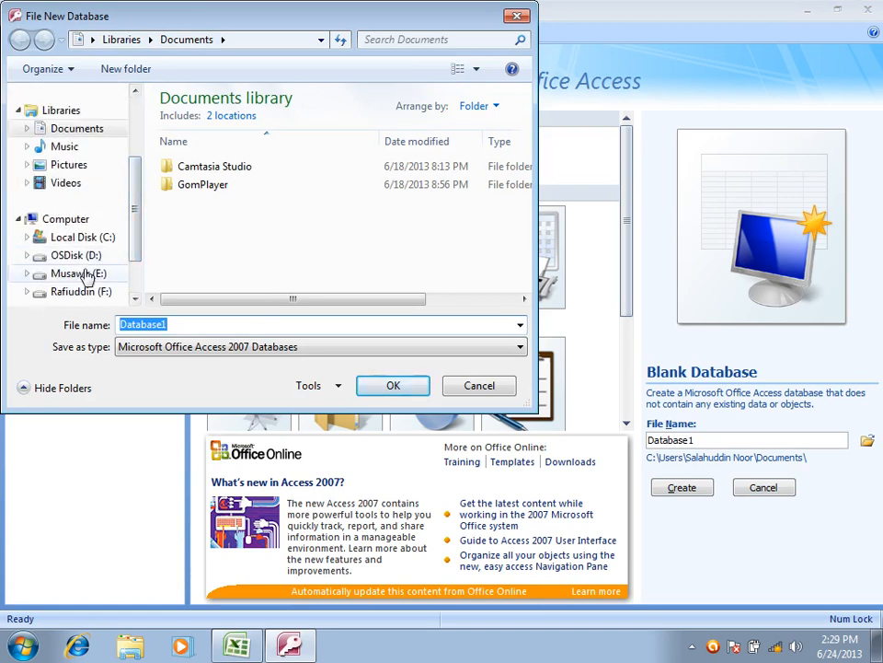
pyautogui.click(103, 273)
pyautogui.click(394, 387)
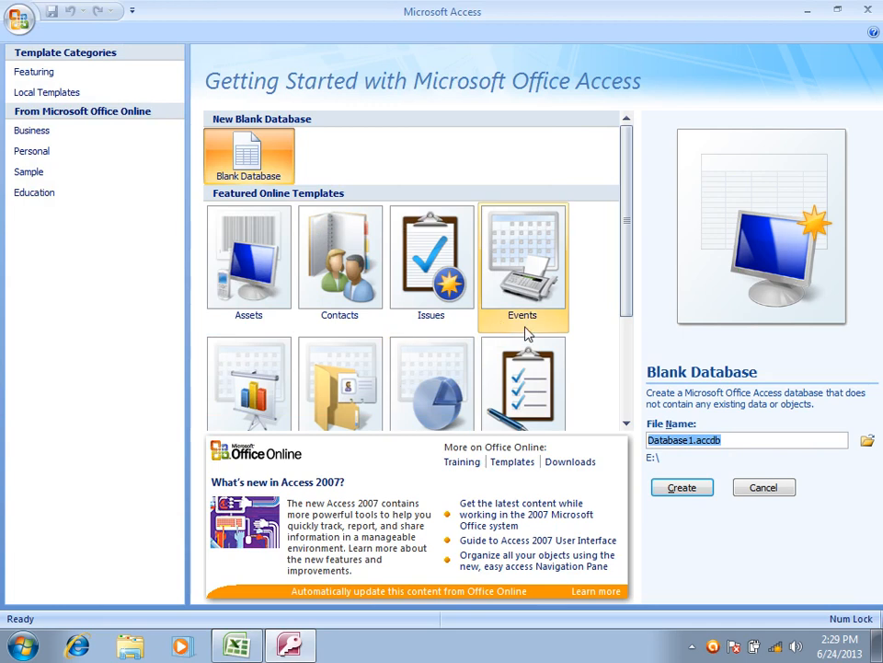
pyautogui.click(685, 488)
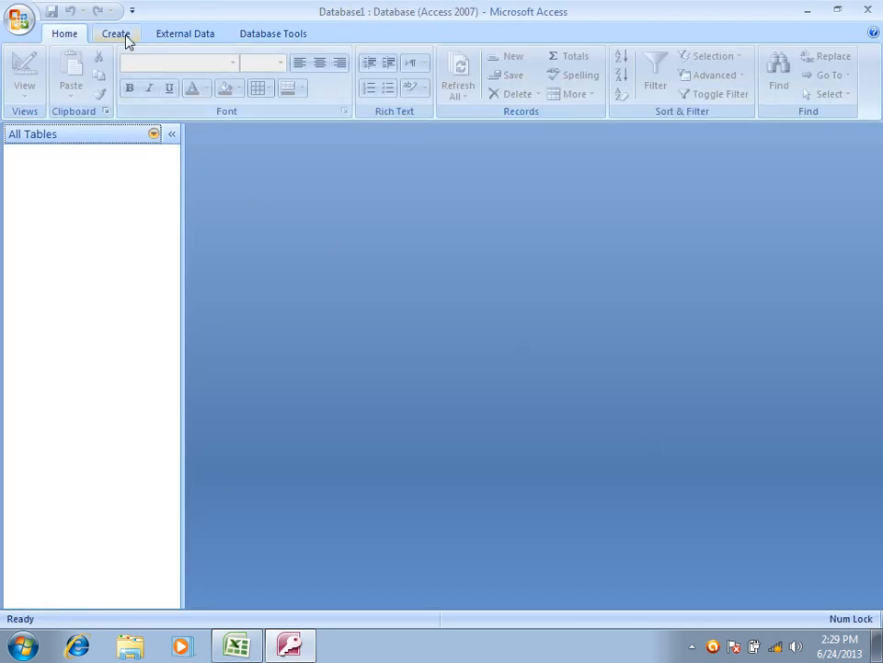
# - Design a new table with two Text fields named StdName and Address
pyautogui.click(120, 35)
pyautogui.click(167, 75)
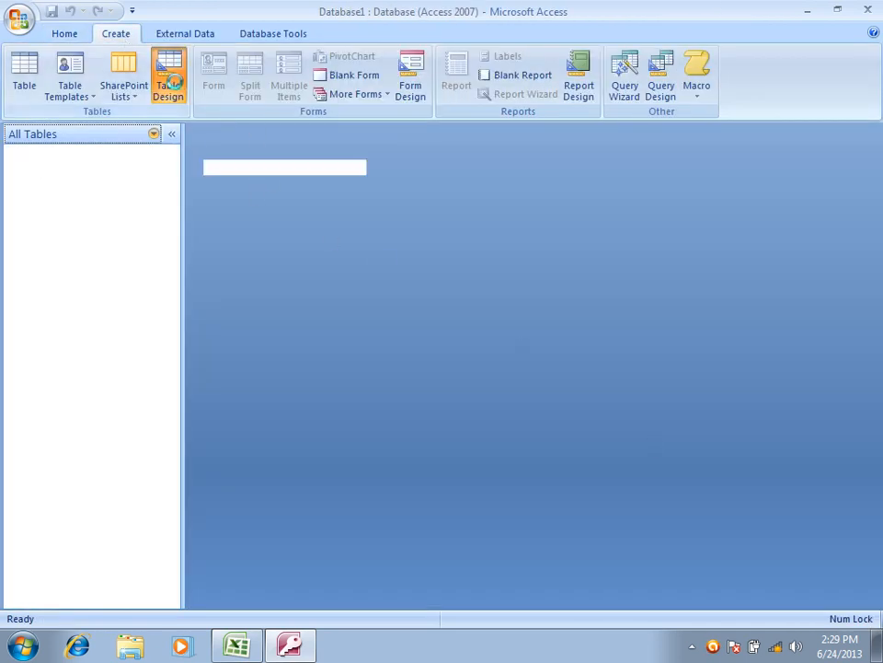
pyautogui.write('StdName')
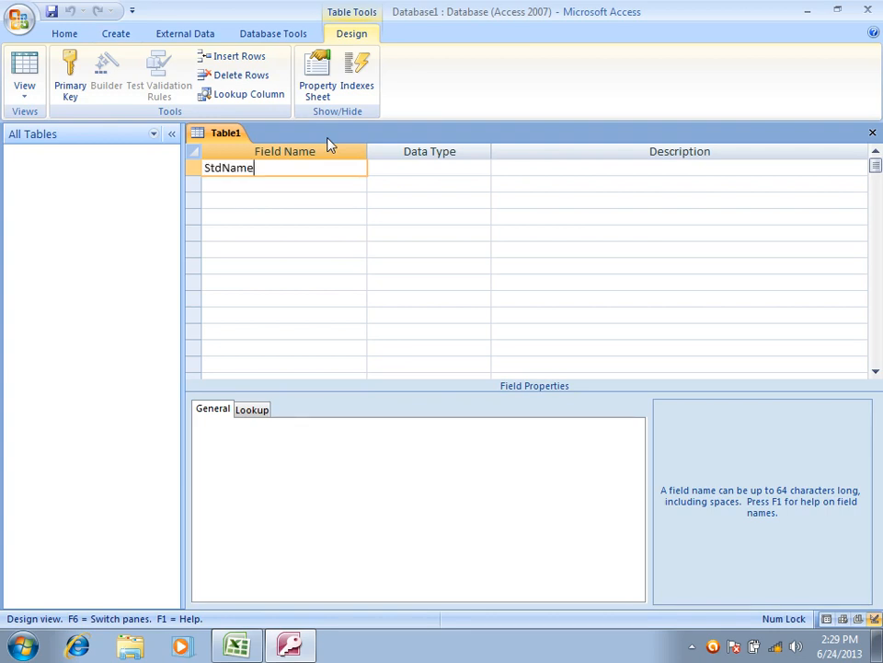
pyautogui.press('Down')
pyautogui.write('Address')
pyautogui.press('Return')
pyautogui.press('Return')
# - Save the table as StdInfo, have a primary key created automatically, and close its design
pyautogui.hotkey('ctrl', 's')
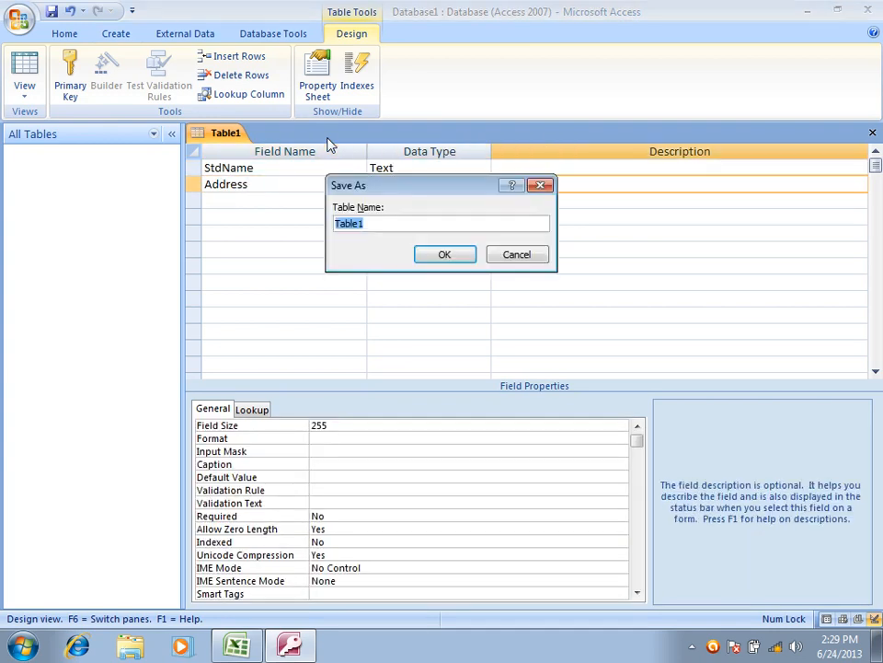
pyautogui.write('StdInfo')
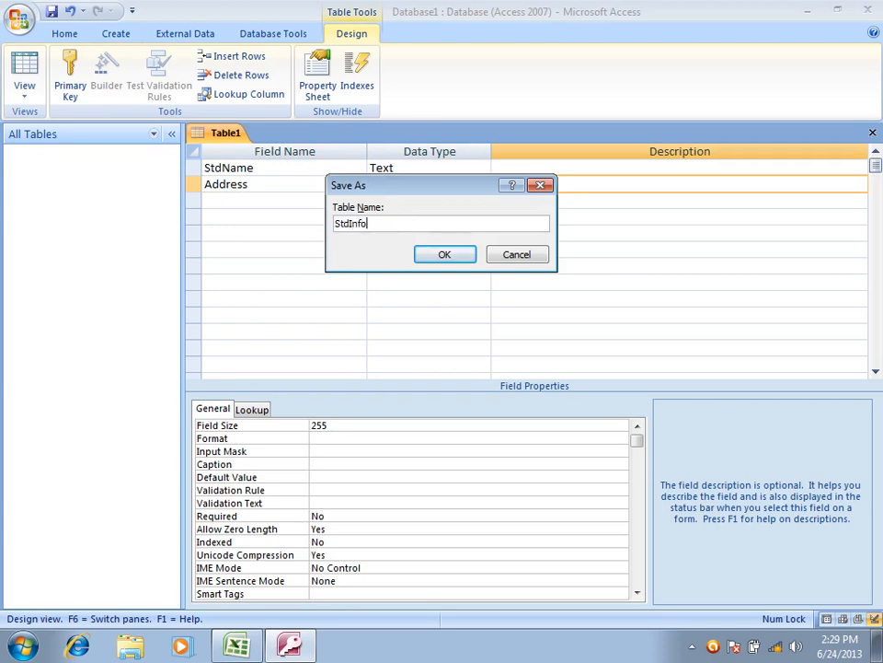
pyautogui.press('Return')
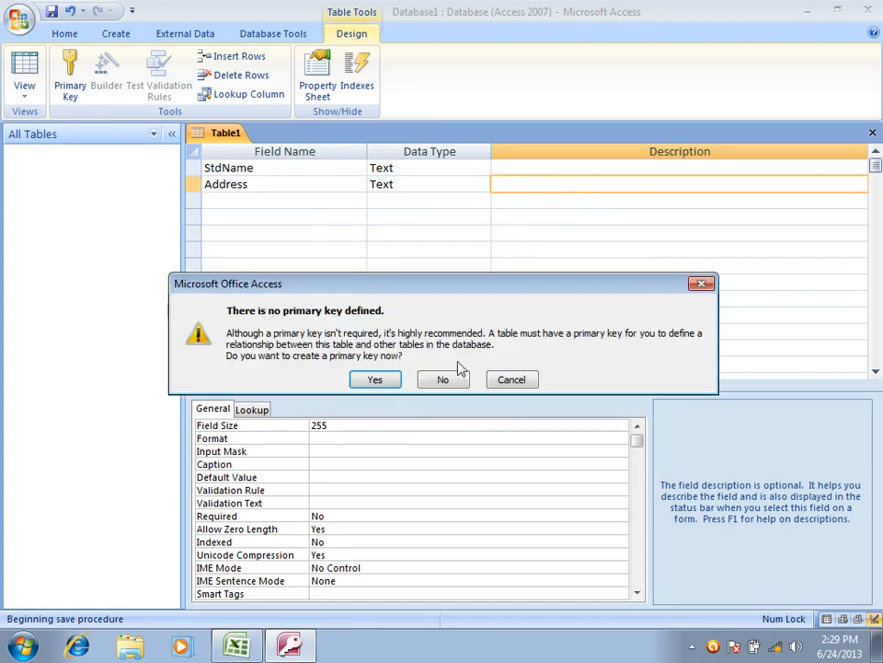
pyautogui.click(368, 377)
pyautogui.hotkey('ctrl', 'w')
# - Open the StdInfo table and enter six student names in the StdName column, one per record
pyautogui.doubleClick(92, 171)
pyautogui.write('Ahmad')
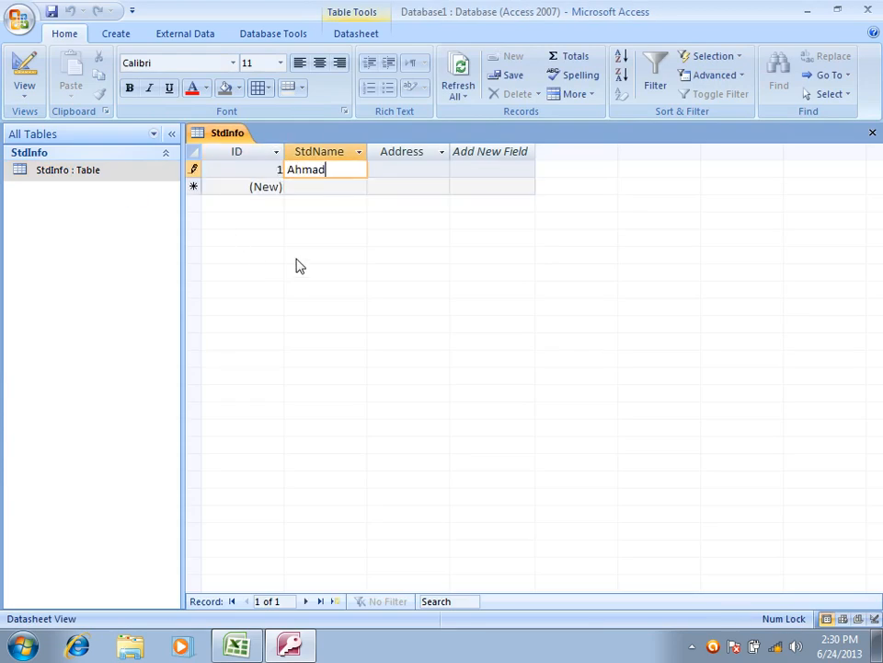
pyautogui.press('Down')
pyautogui.write('Sajjad')
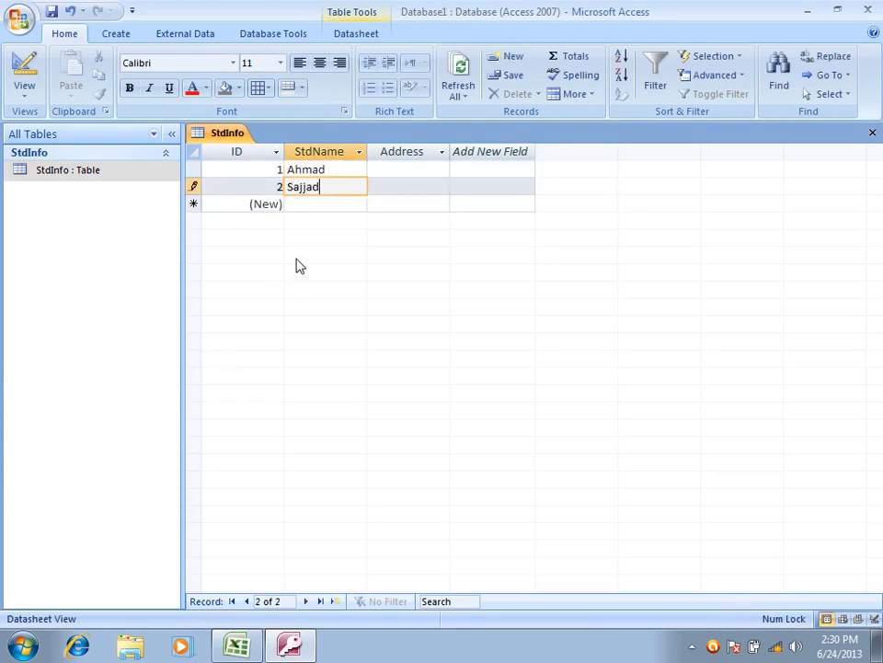
pyautogui.press('Down')
pyautogui.write('Ikram')
pyautogui.press('Down')
pyautogui.write('wahid')
pyautogui.press('Down')
pyautogui.write('younas')
pyautogui.press('Down')
pyautogui.write('Hamid')
# - Fill the Address column of the six records with peshawar, Jalalabad, Kabul, Kunar, Laghman and ABC
pyautogui.click(410, 168)
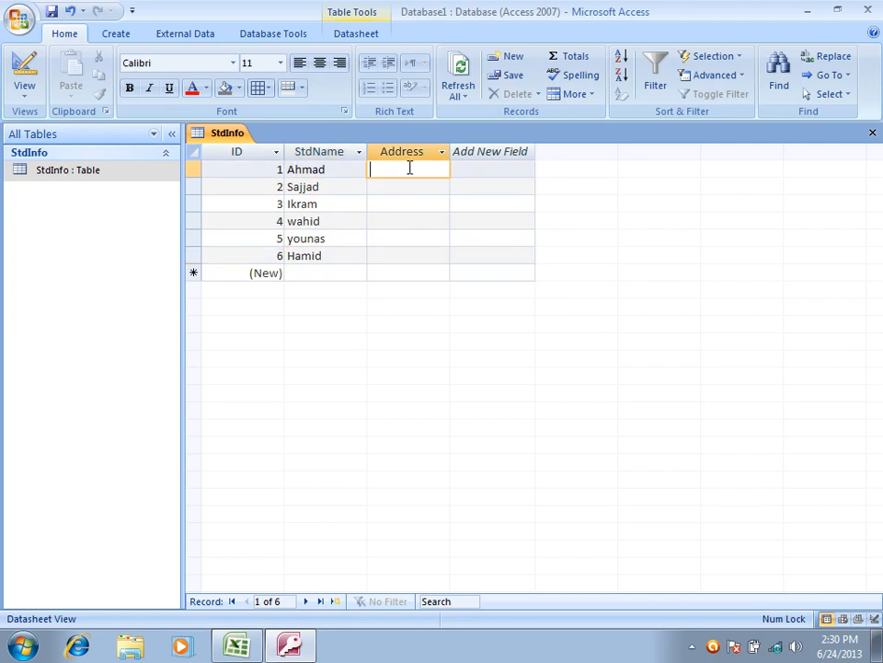
pyautogui.write('peshawar')
pyautogui.press('Down')
pyautogui.write('J')
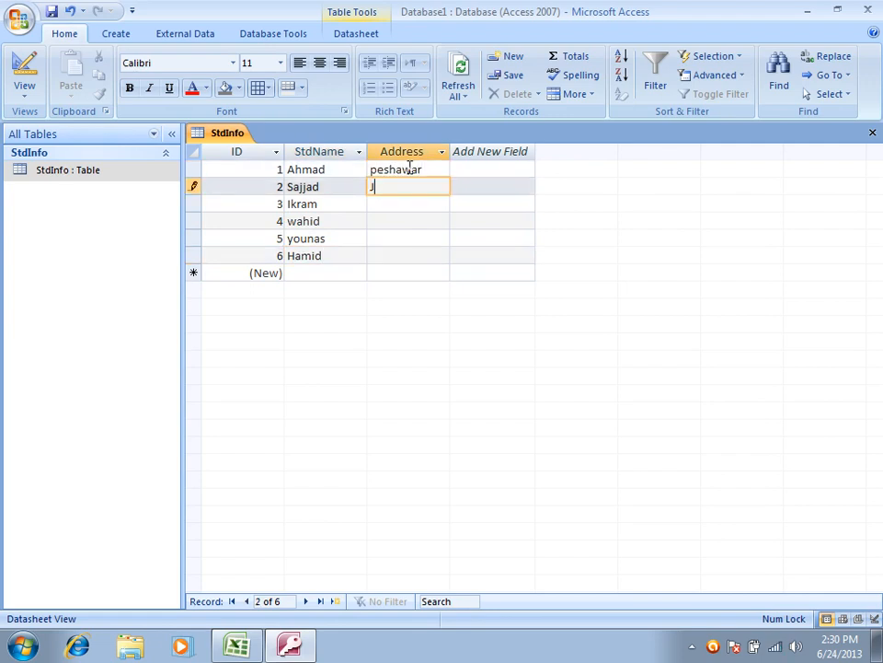
pyautogui.write('alalabad')
pyautogui.press('Down')
pyautogui.write('Kab')
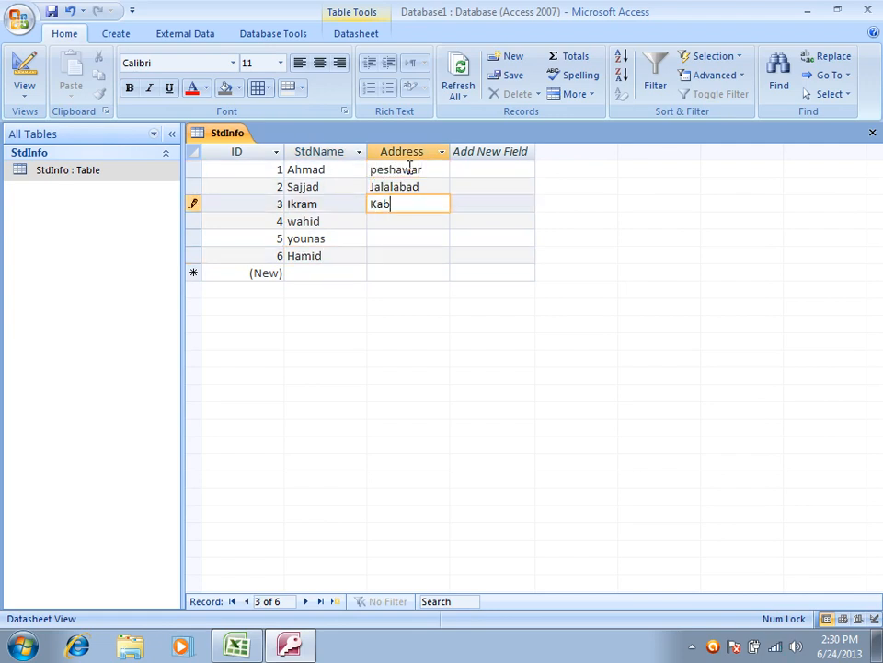
pyautogui.press('Down')
pyautogui.write('Ku')
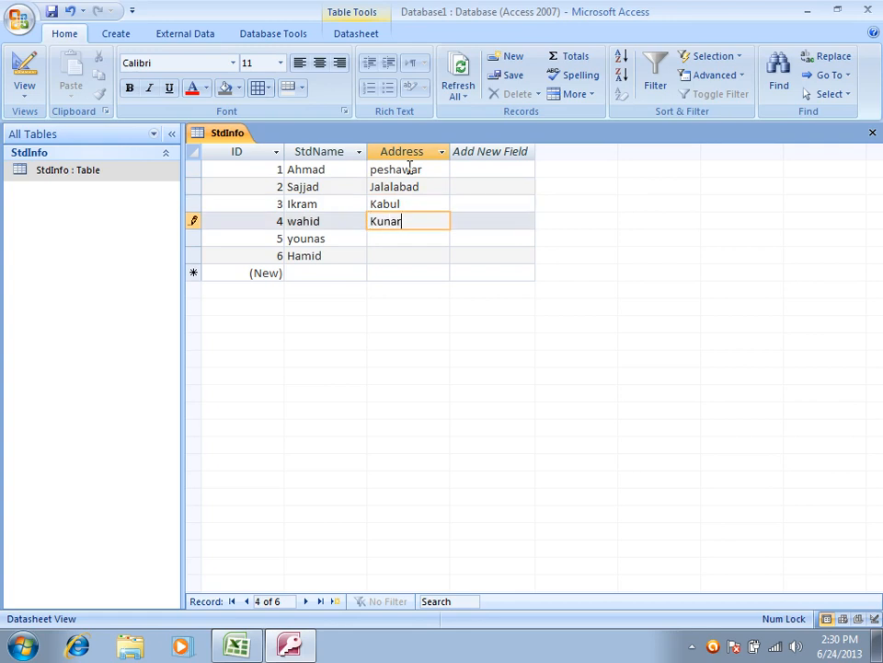
pyautogui.press('Down')
pyautogui.write('Laghman')
pyautogui.press('Down')
pyautogui.write('ABC')
# - Close and reopen the StdInfo table to check its saved records, and exit Access
pyautogui.click(872, 132)
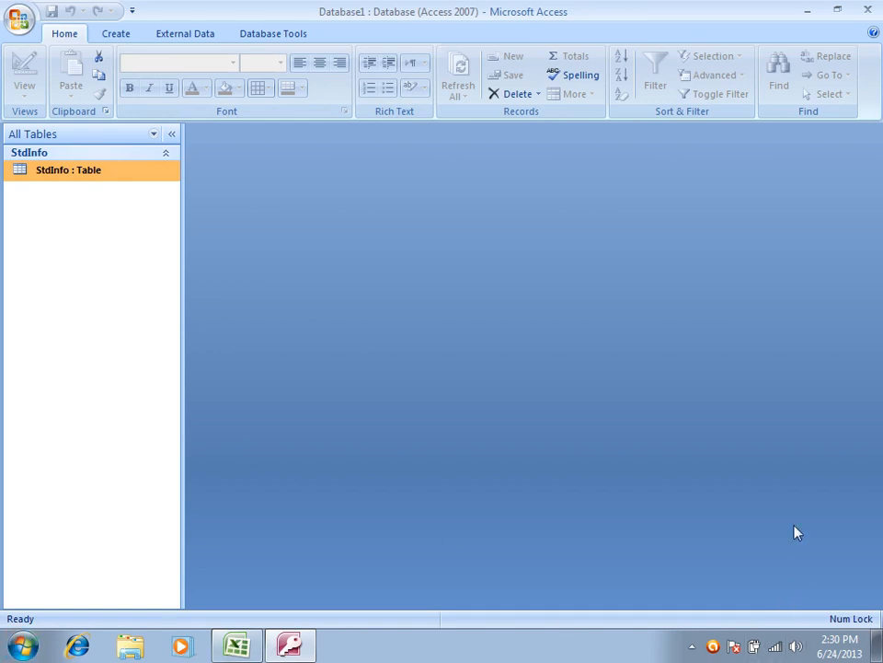
pyautogui.doubleClick(143, 173)
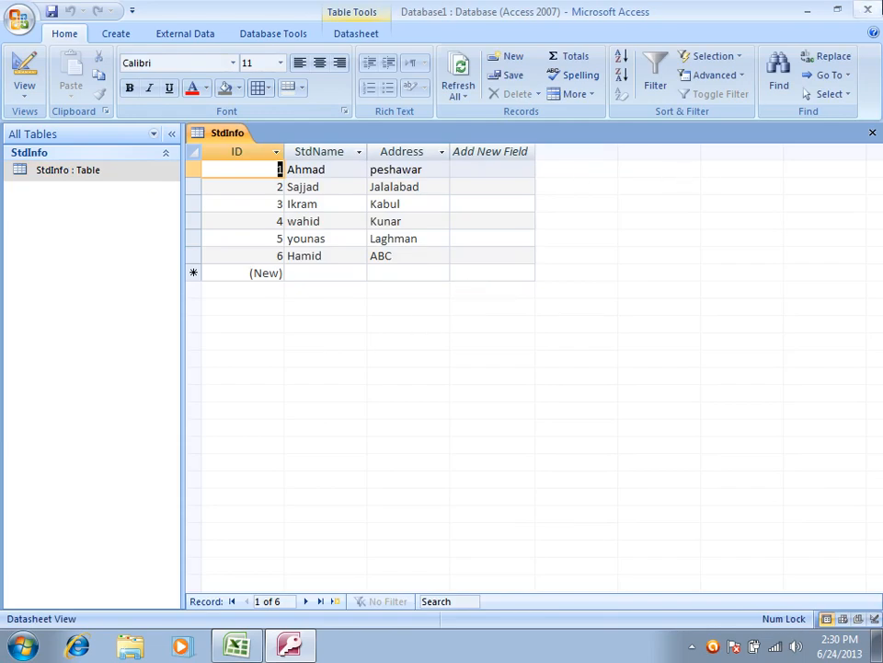
pyautogui.click(868, 10)
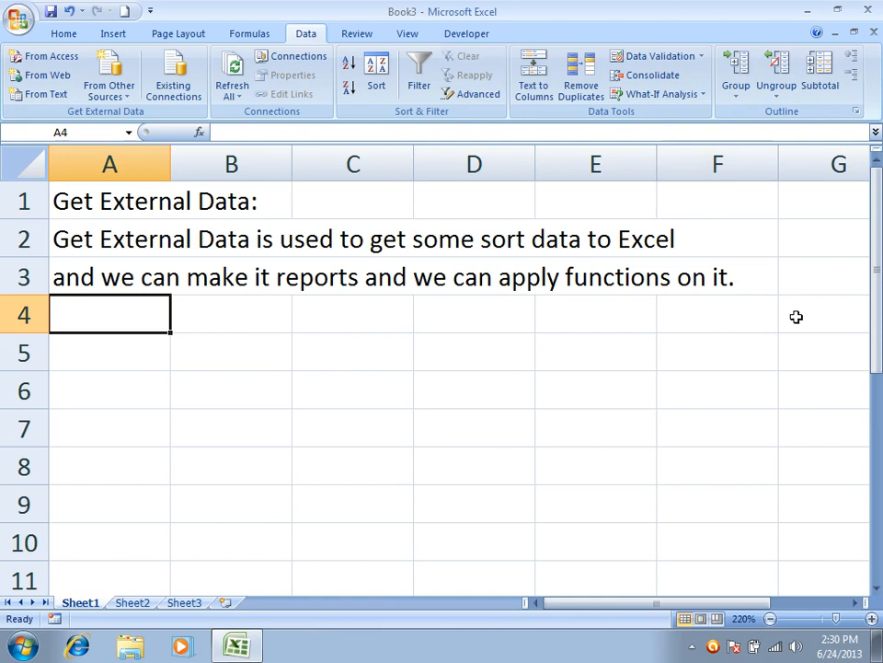
# - Search the root of drive D: for the Access database file
pyautogui.press('super+d')
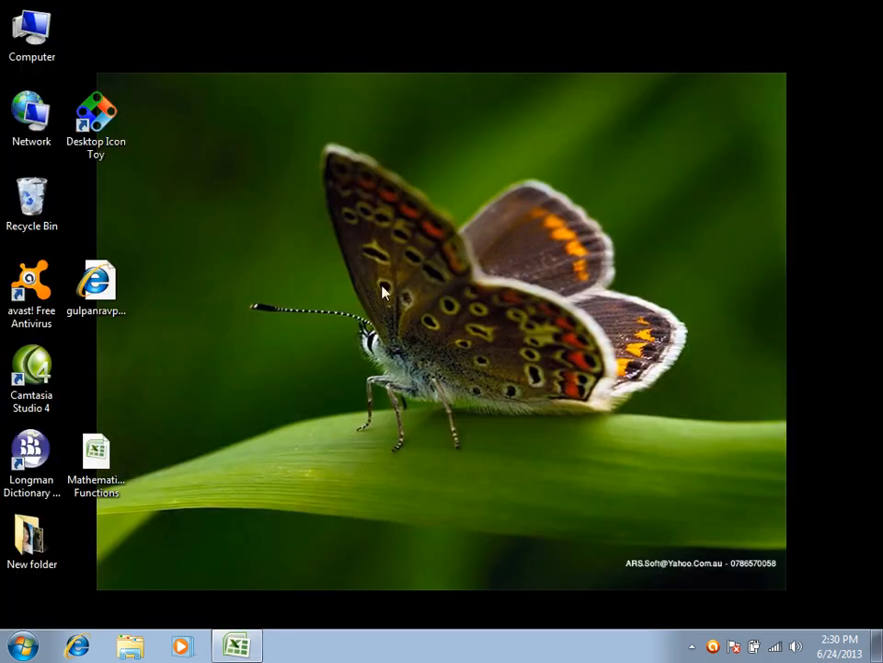
pyautogui.doubleClick(32, 28)
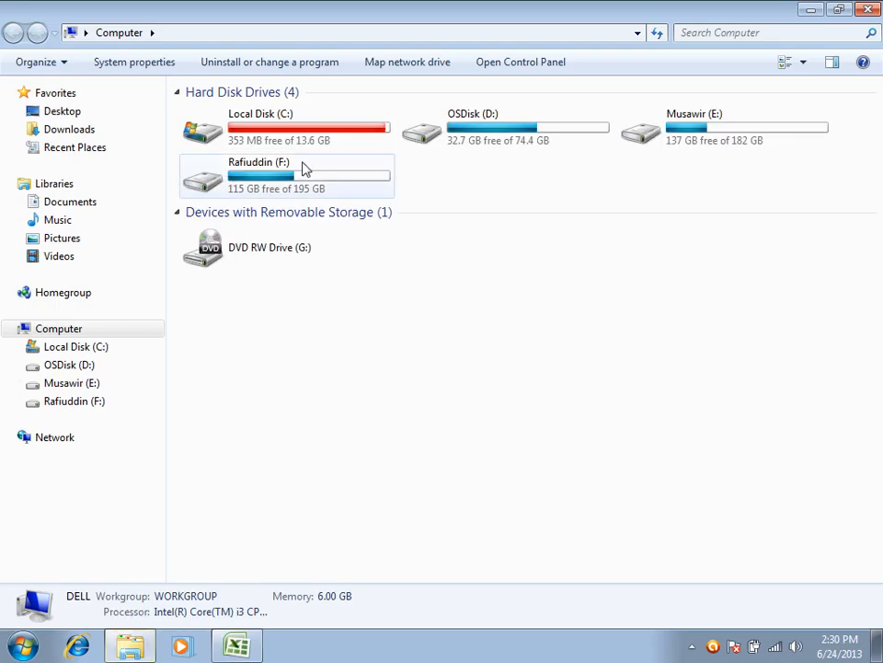
pyautogui.doubleClick(521, 144)
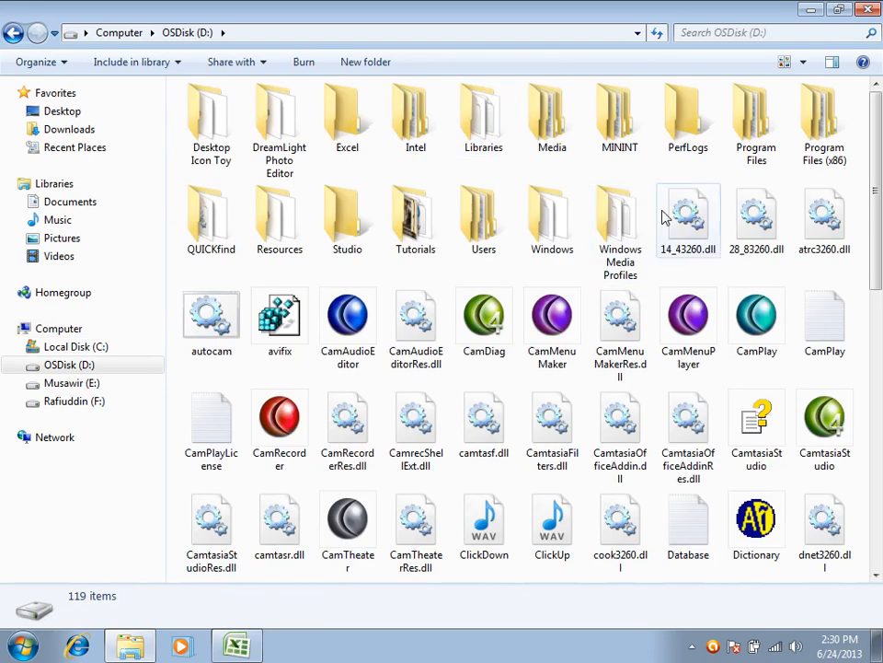
pyautogui.scroll(-5, 690, 221)
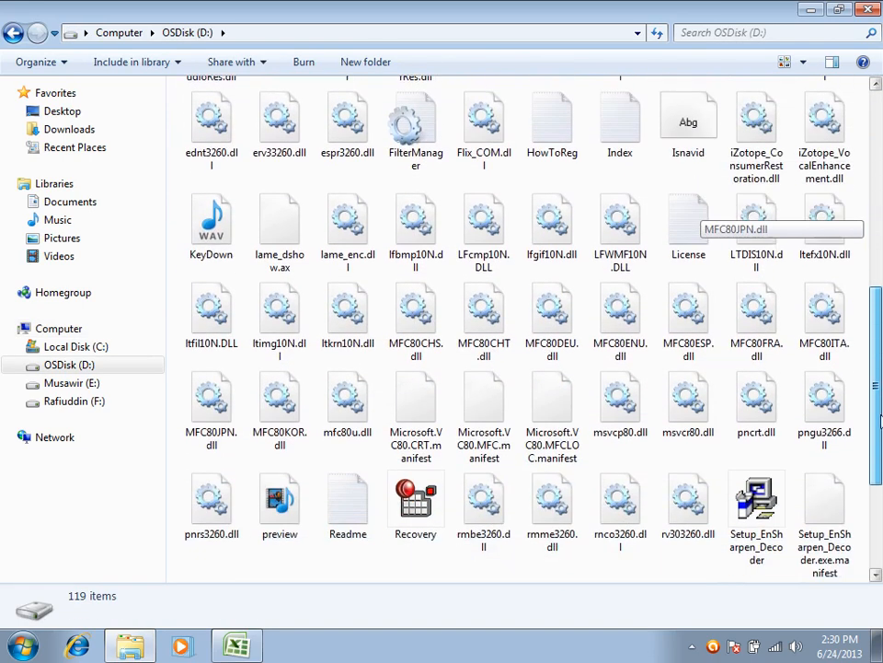
pyautogui.scroll(-2, 870, 473)
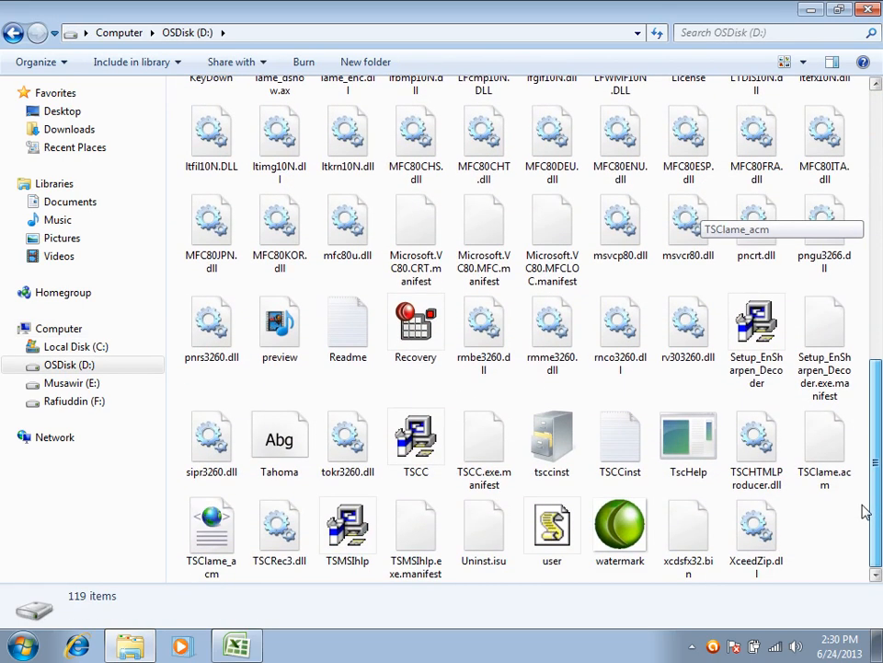
pyautogui.scroll(7, 865, 512)
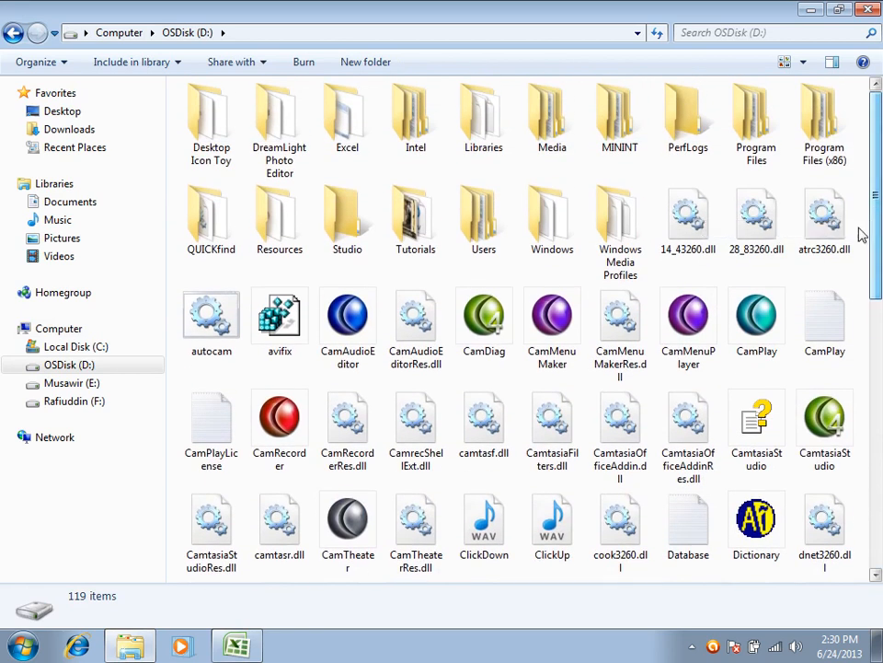
pyautogui.click(561, 239)
pyautogui.press('d')
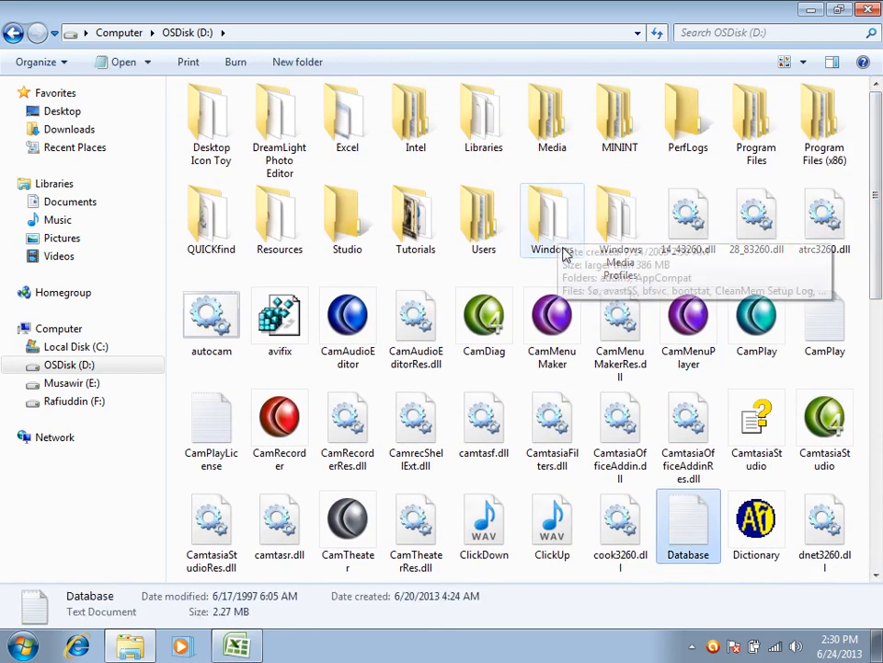
pyautogui.press('d')
pyautogui.press('d')
pyautogui.click(679, 534)
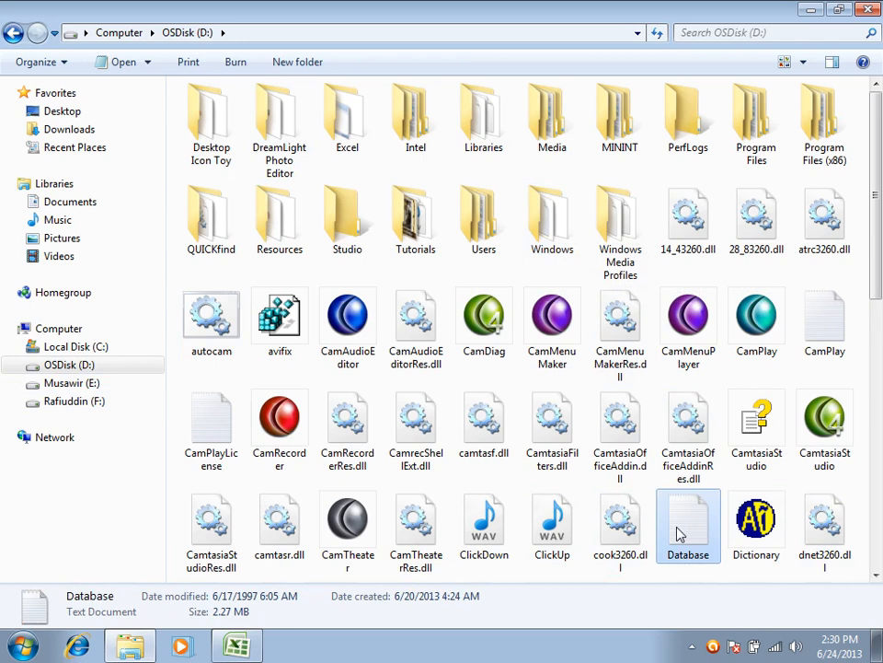
# - Locate Database1 in the root of drive E: and return to Excel
pyautogui.click(105, 387)
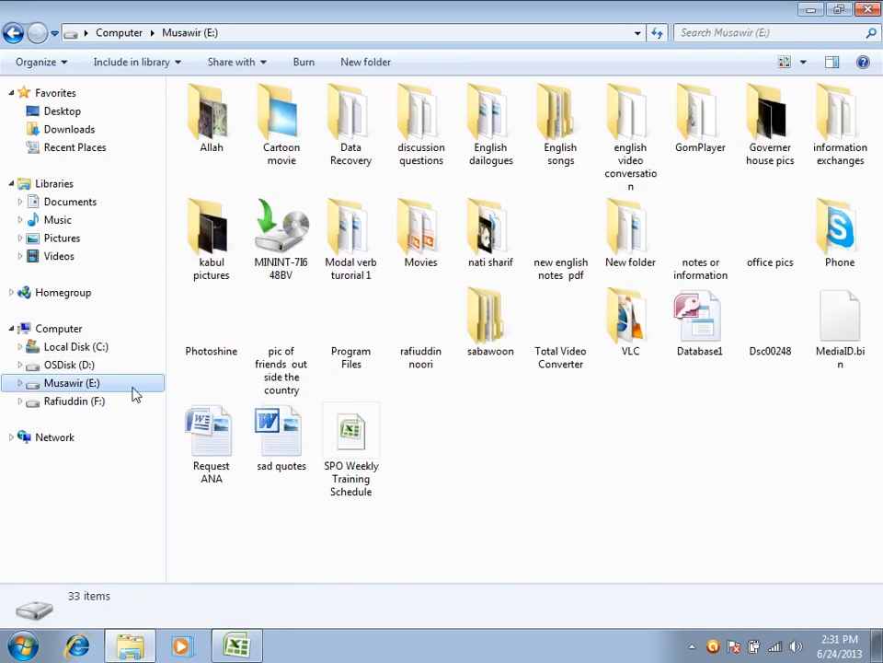
pyautogui.click(686, 343)
pyautogui.click(236, 646)
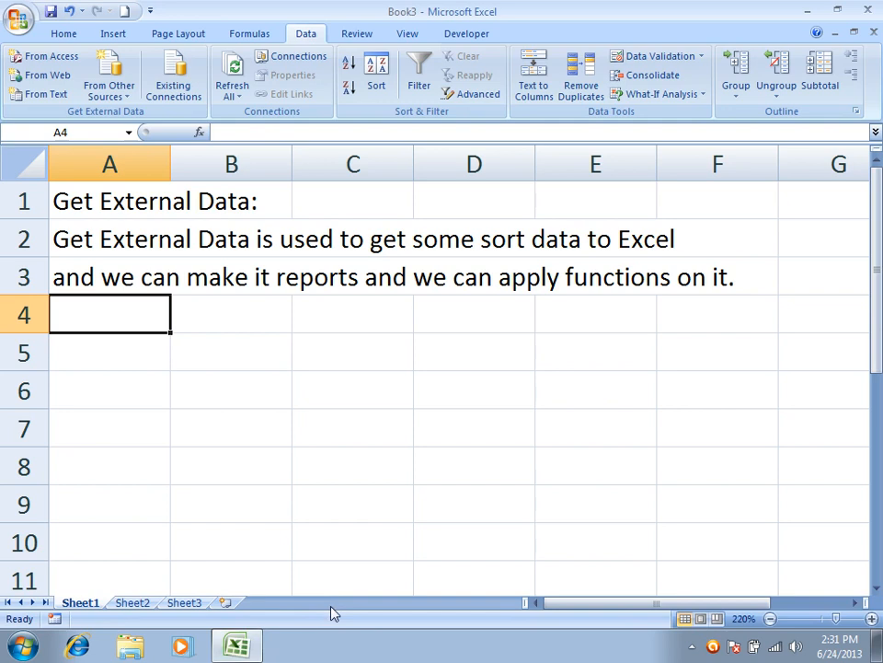
# - Close the workbook containing the notes without saving and create a new blank workbook
pyautogui.hotkey('alt', 'F4')
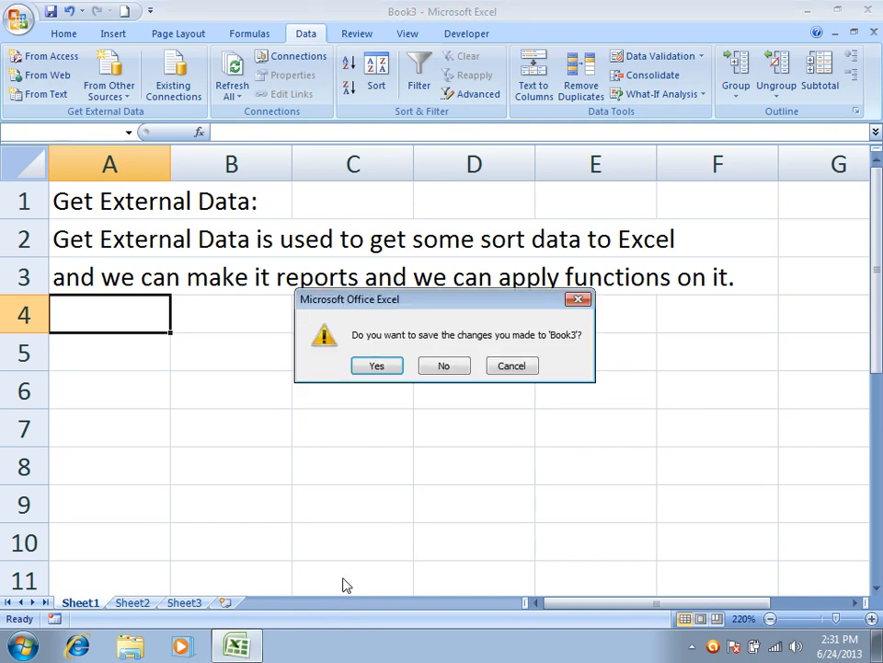
pyautogui.click(446, 365)
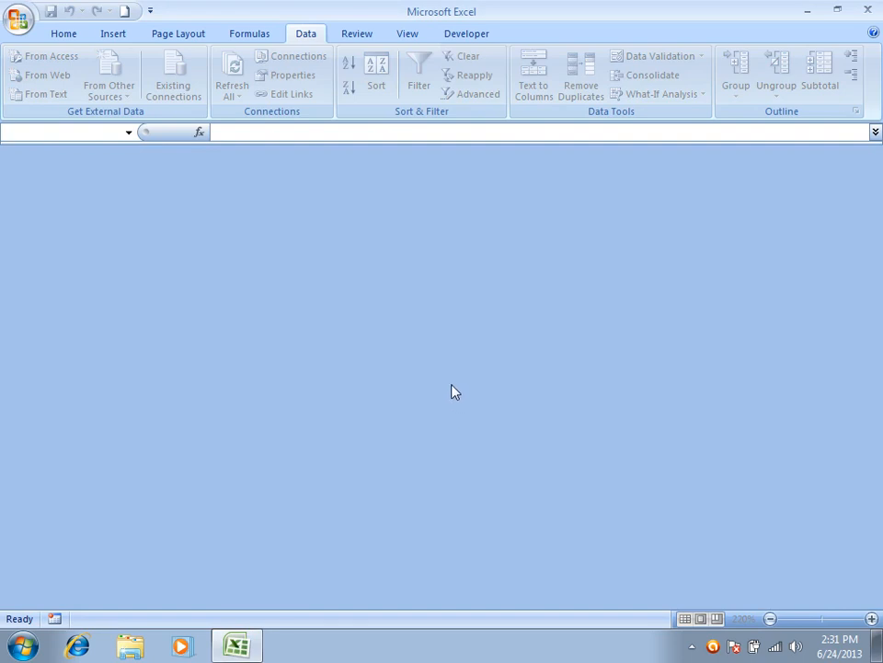
pyautogui.click(124, 11)
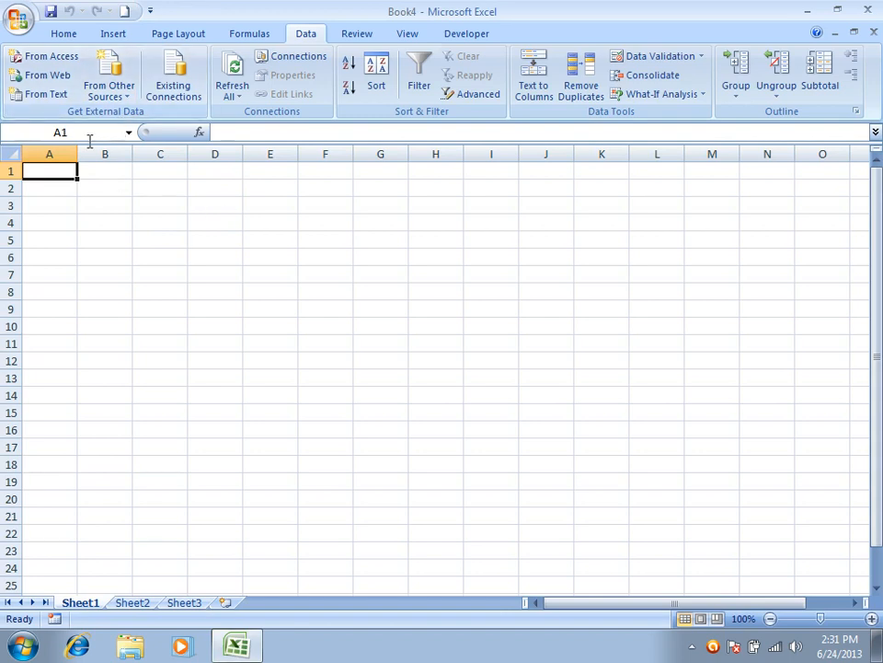
pyautogui.click(64, 62)
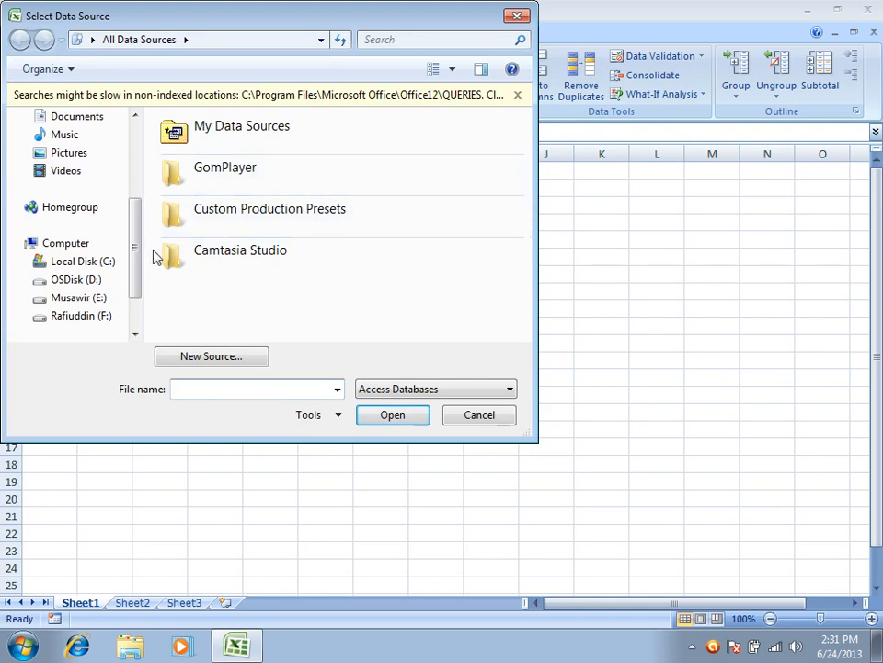
pyautogui.scroll(-2, 143, 244)
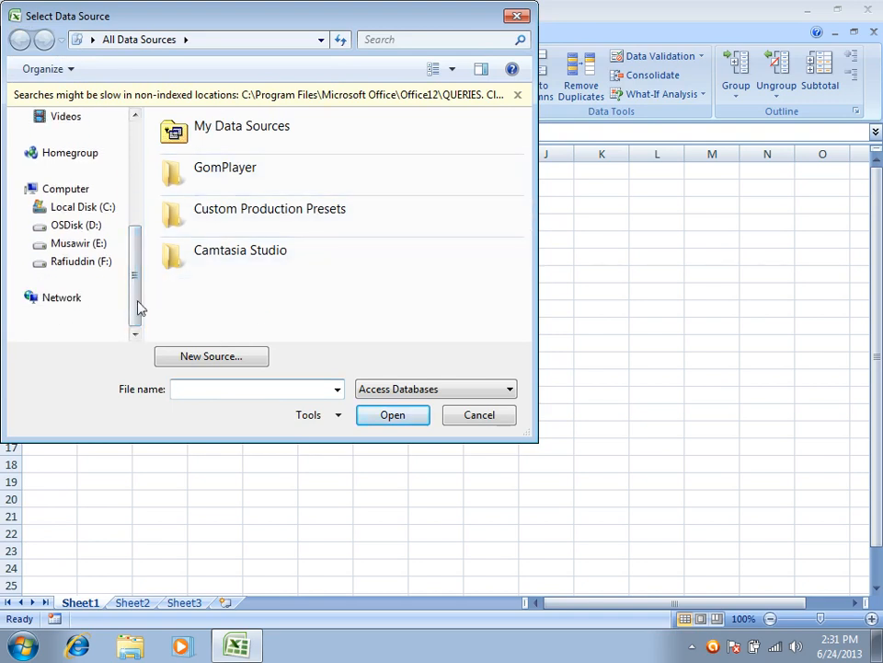
pyautogui.click(96, 245)
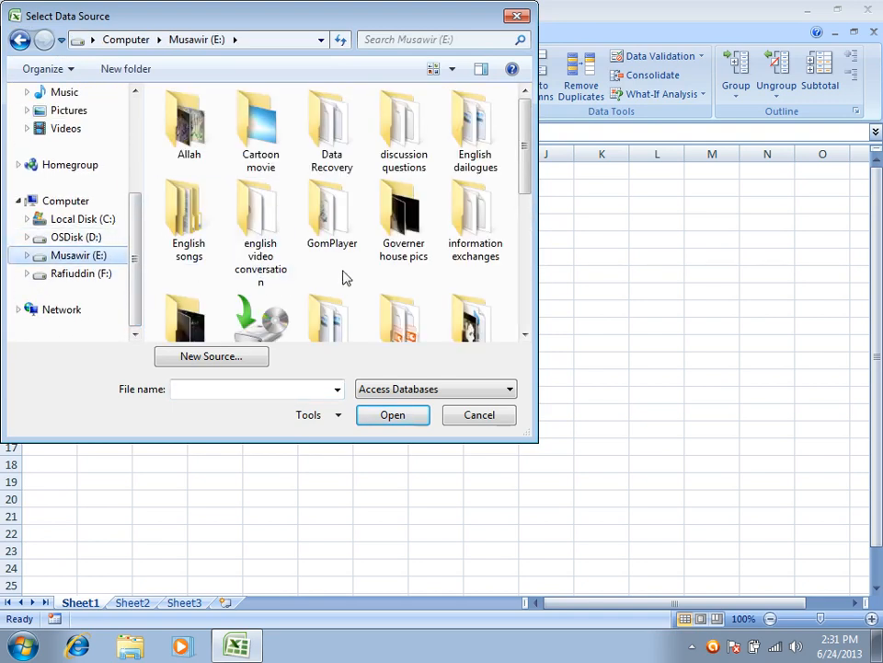
pyautogui.moveTo(528, 146); pyautogui.dragTo(524, 278)
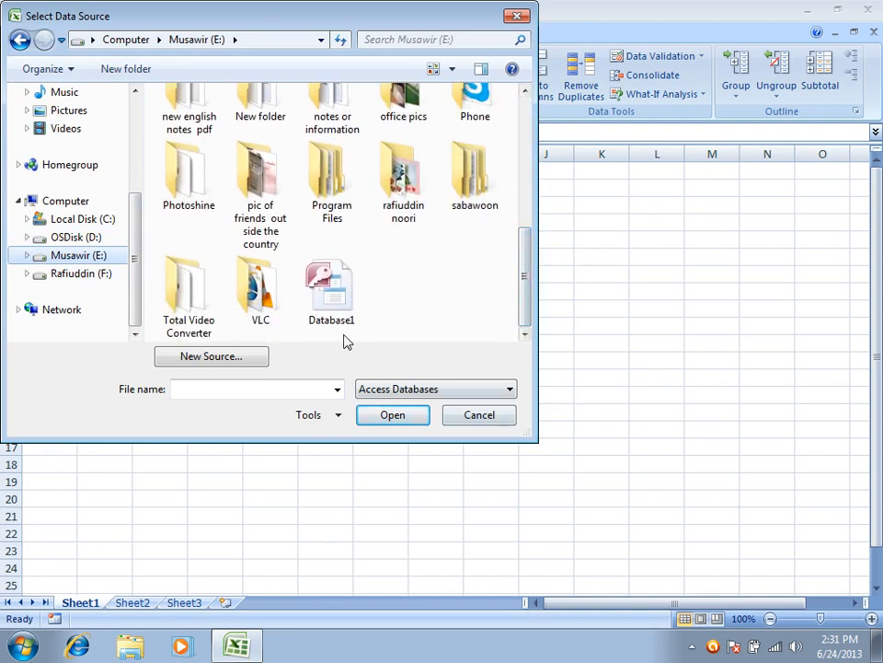
pyautogui.click(339, 291)
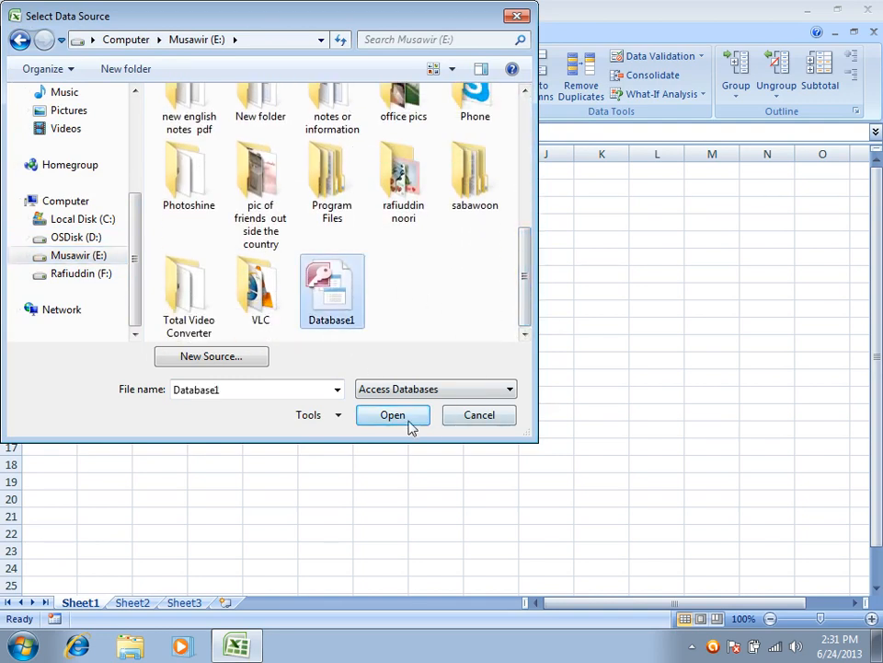
pyautogui.click(492, 419)
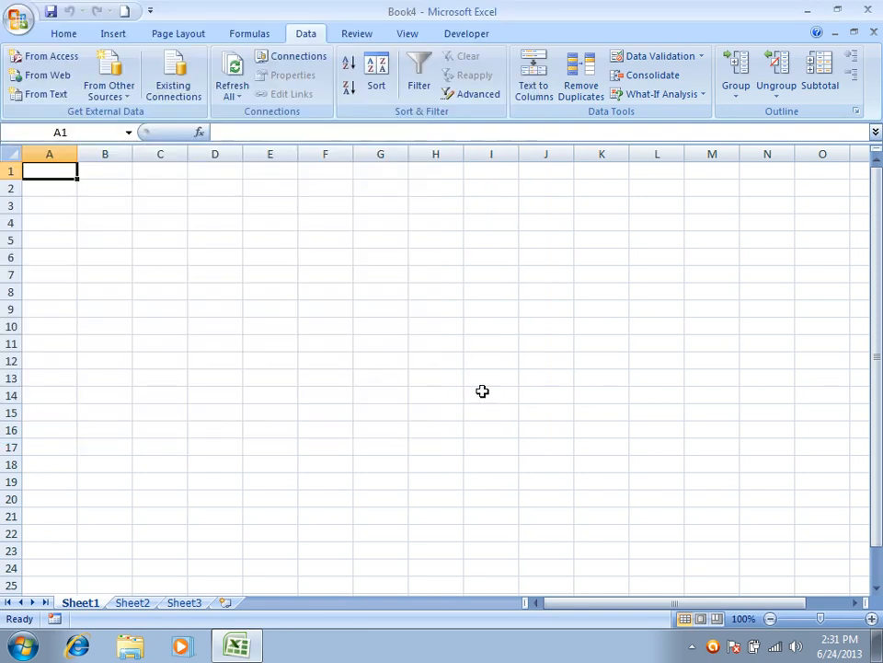
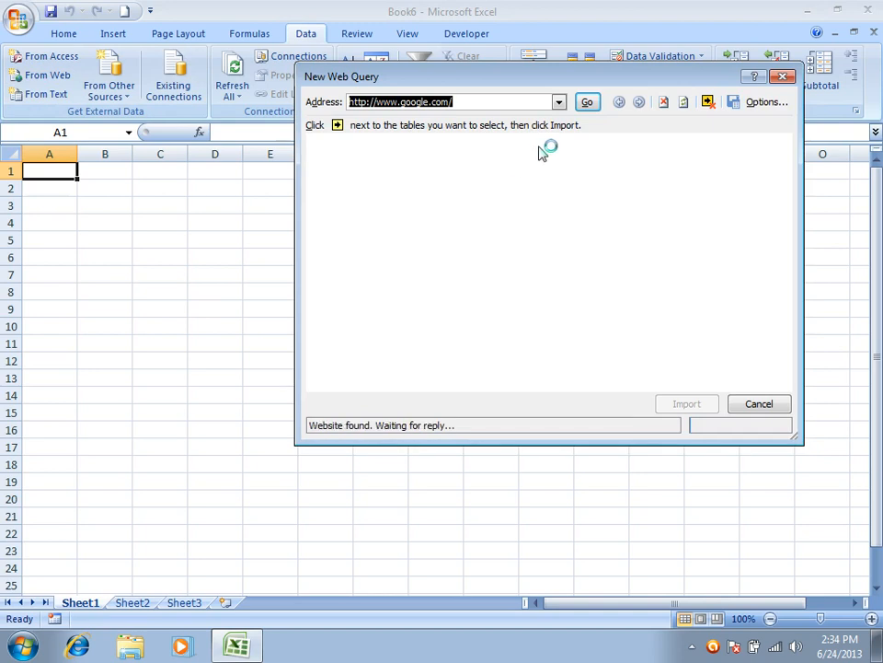
pyautogui.press('Escape')
pyautogui.click(48, 75)
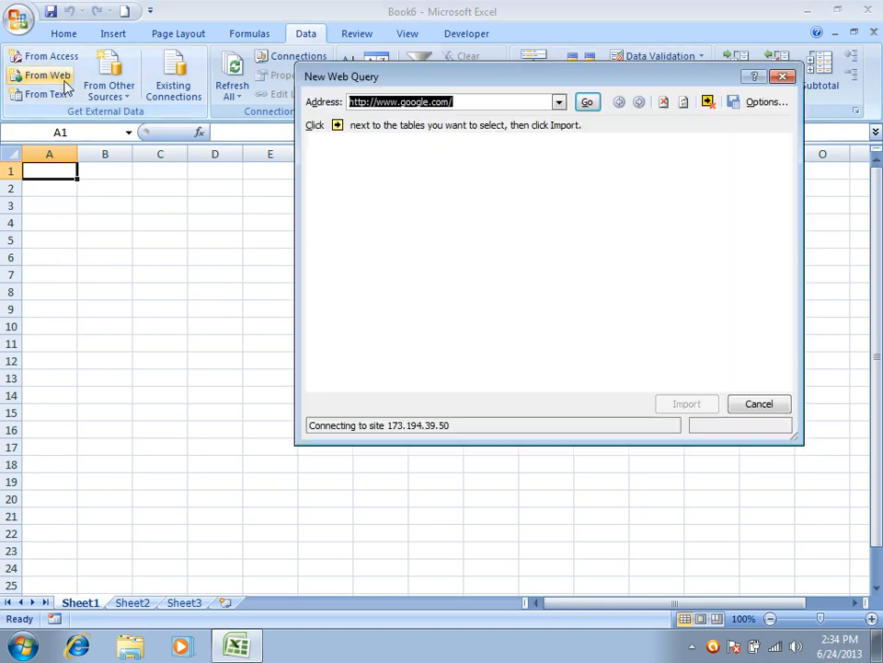
pyautogui.click(666, 104)
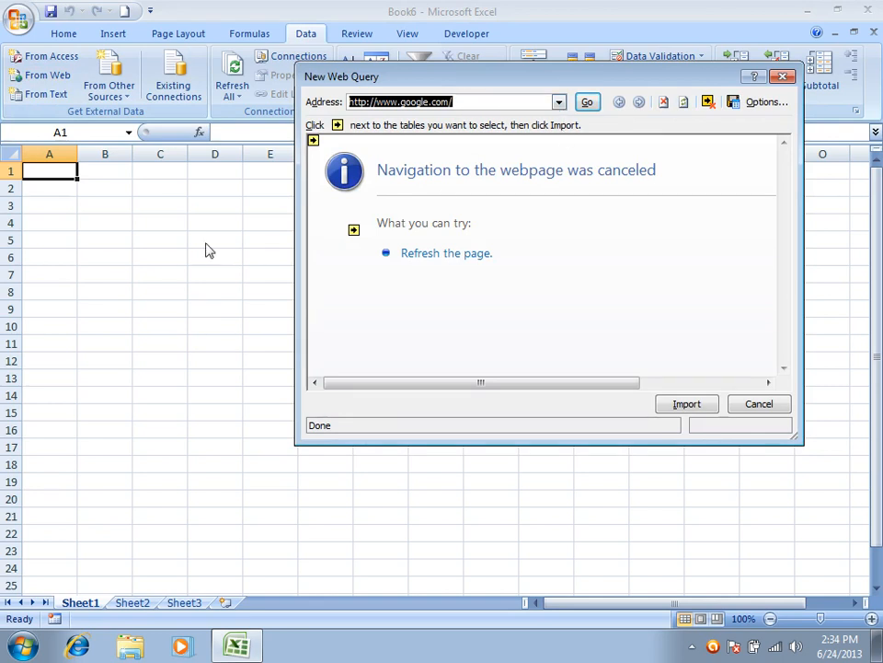
pyautogui.write('ww')
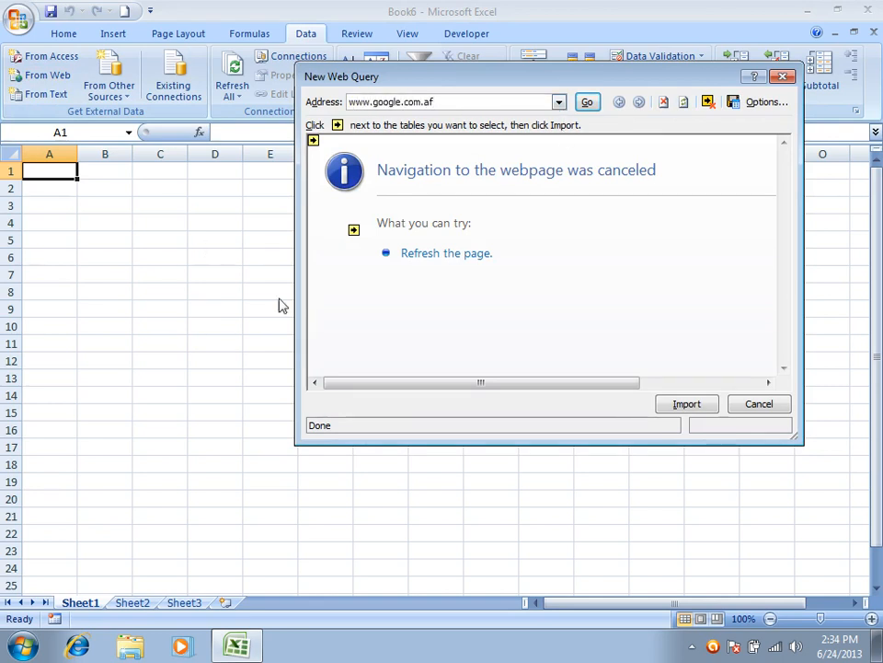
pyautogui.click(589, 103)
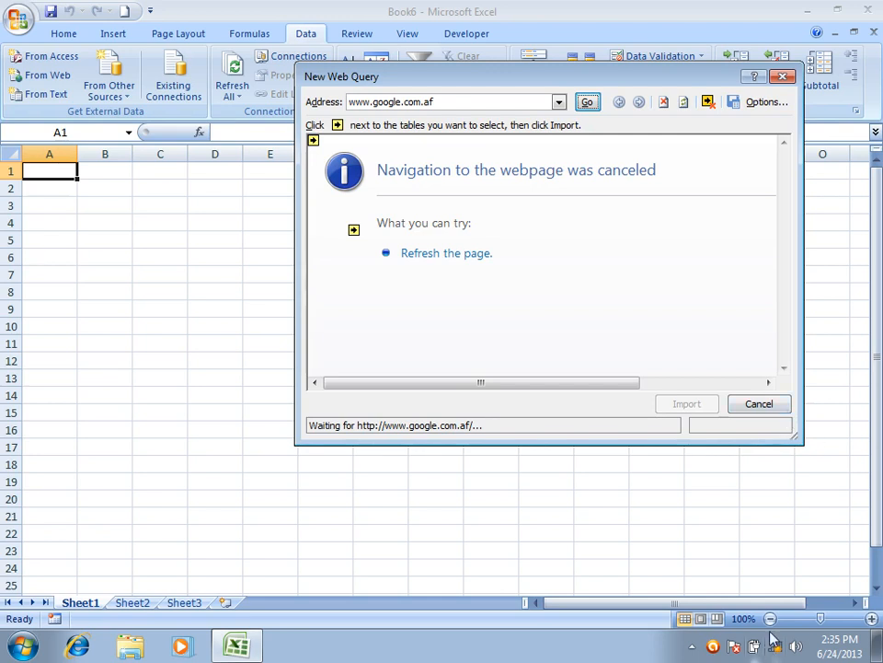
pyautogui.click(759, 405)
# - Try to connect to the ZICS-(Zia-institute) wireless network
pyautogui.click(776, 645)
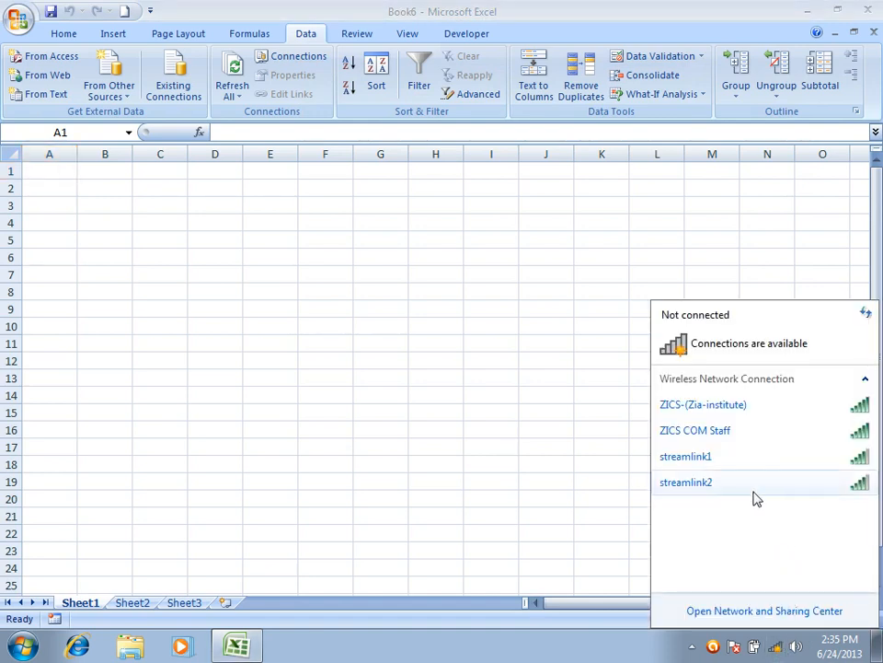
pyautogui.click(753, 407)
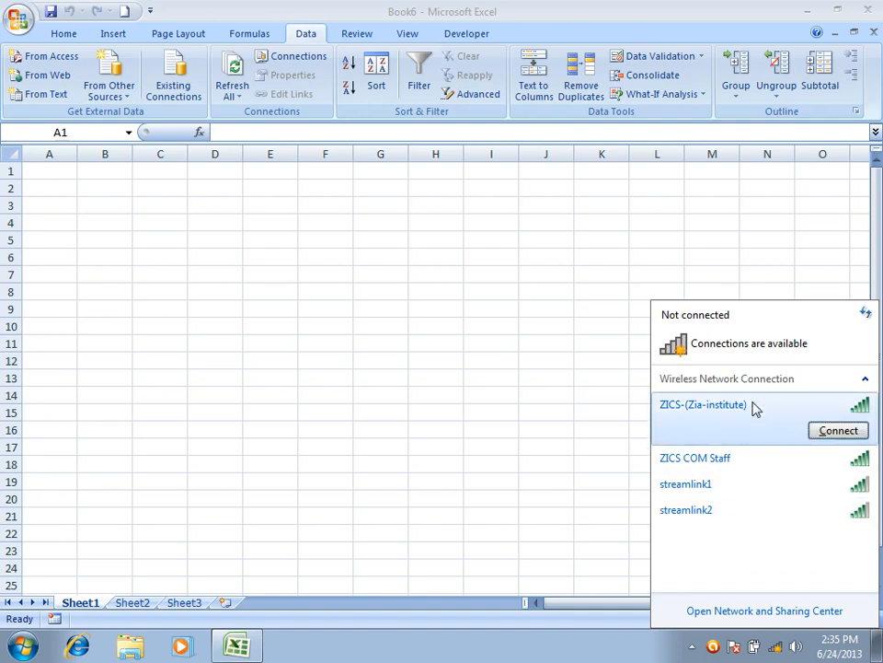
pyautogui.click(839, 430)
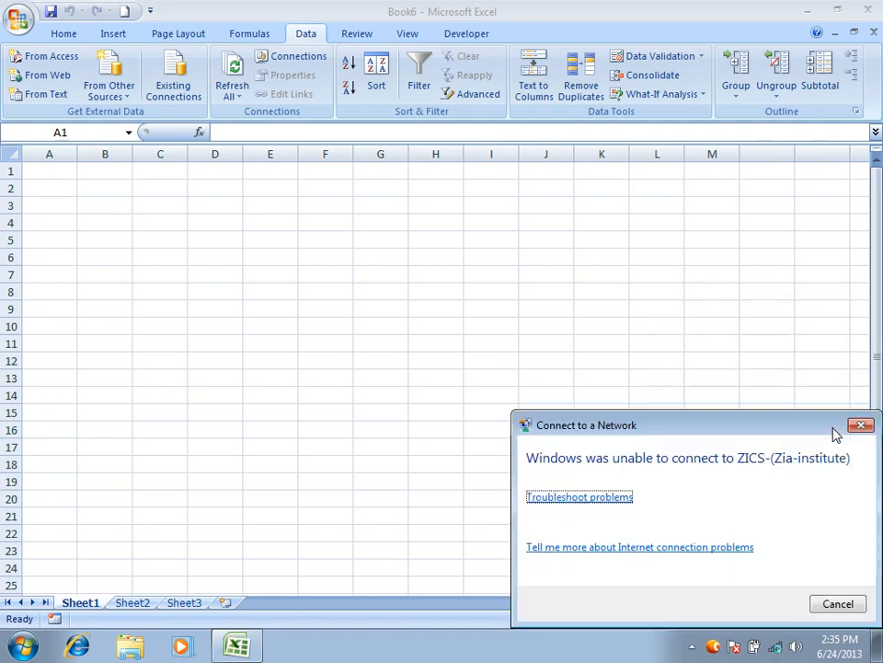
pyautogui.click(835, 605)
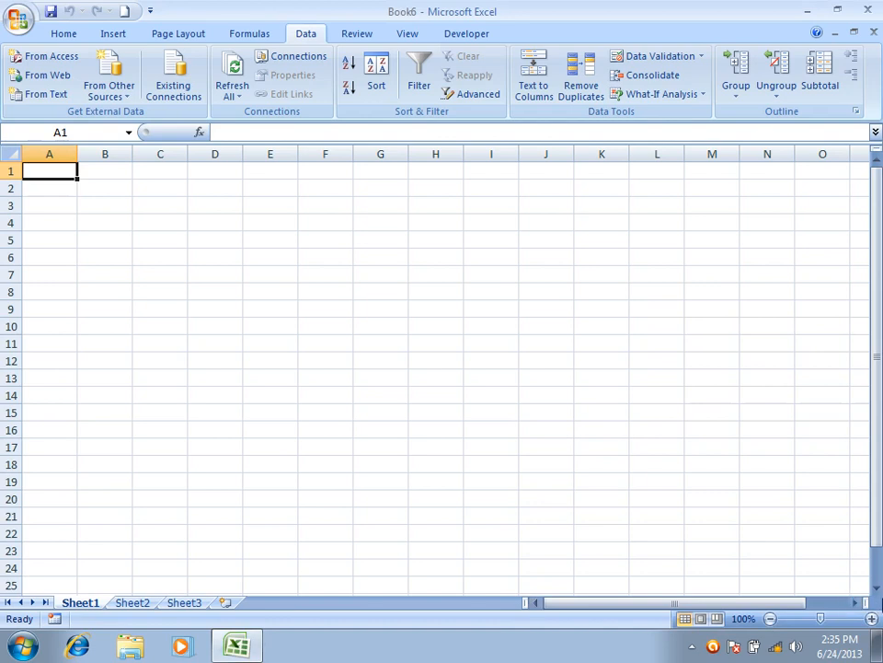
pyautogui.click(692, 648)
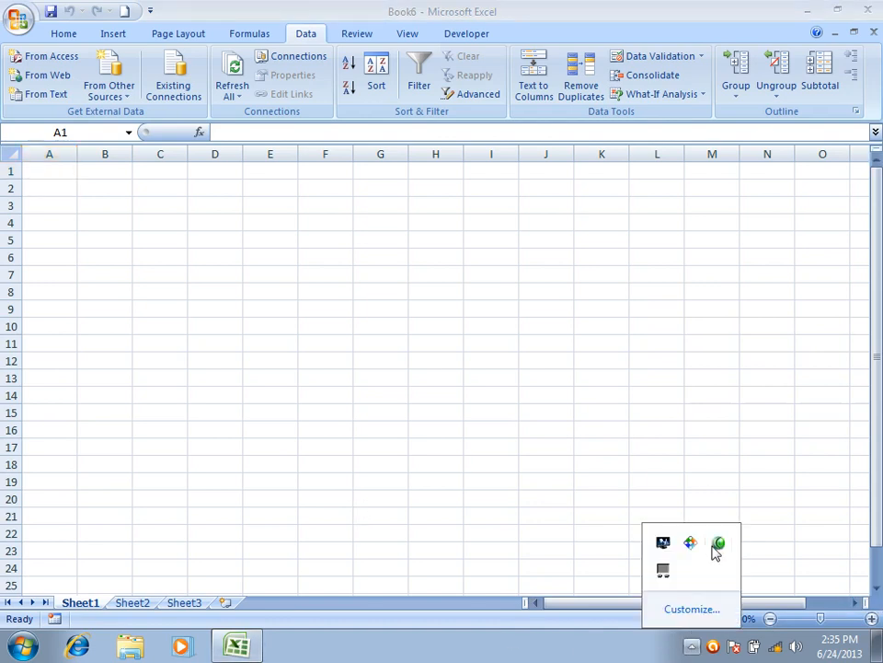
pyautogui.click(719, 543)
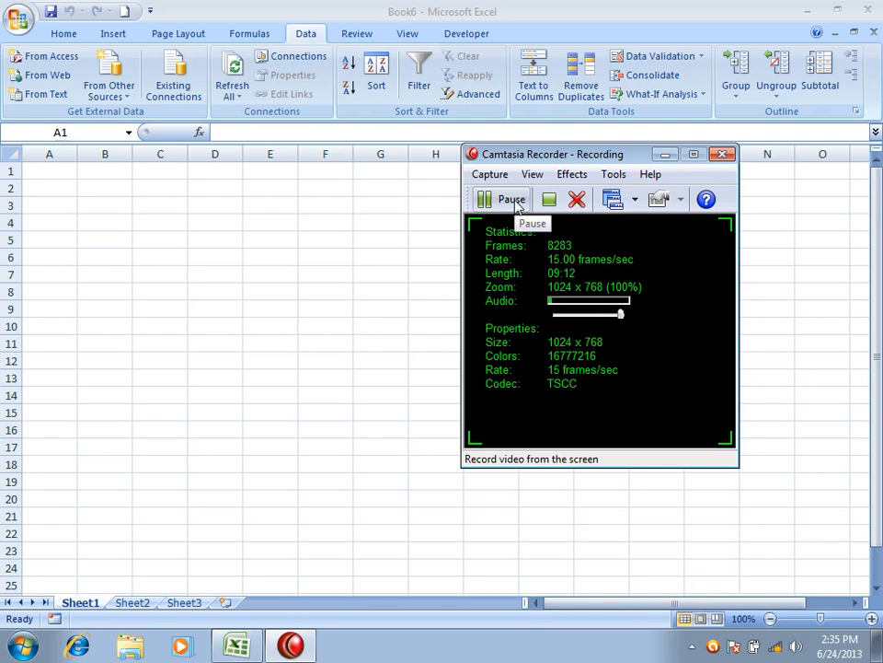
pyautogui.click(515, 201)
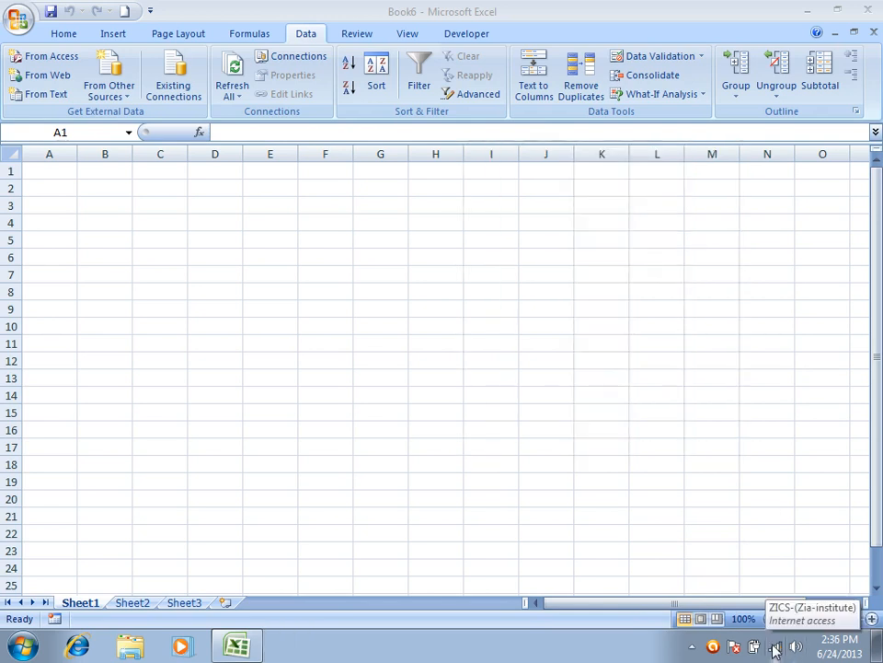
pyautogui.click(775, 648)
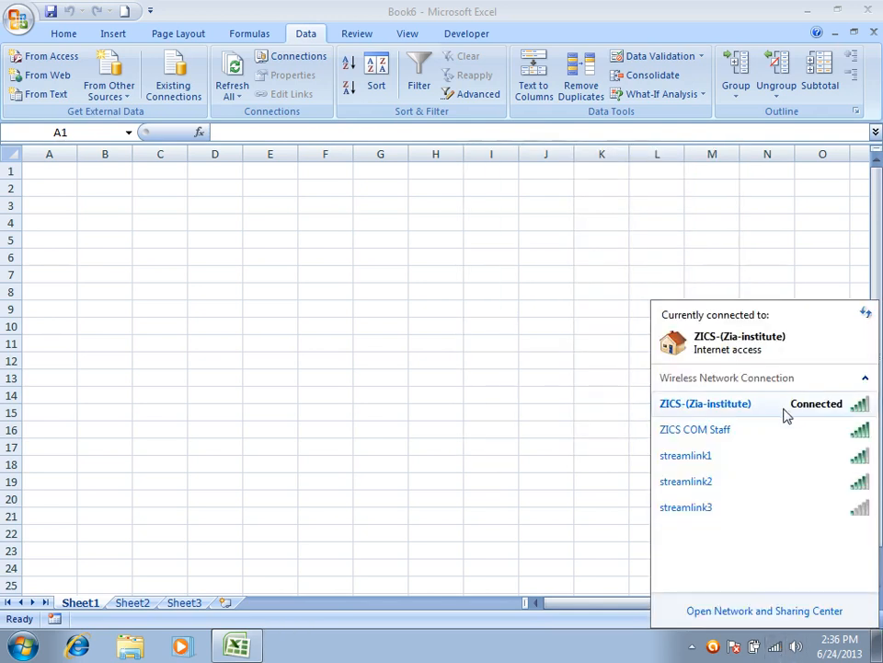
pyautogui.click(521, 331)
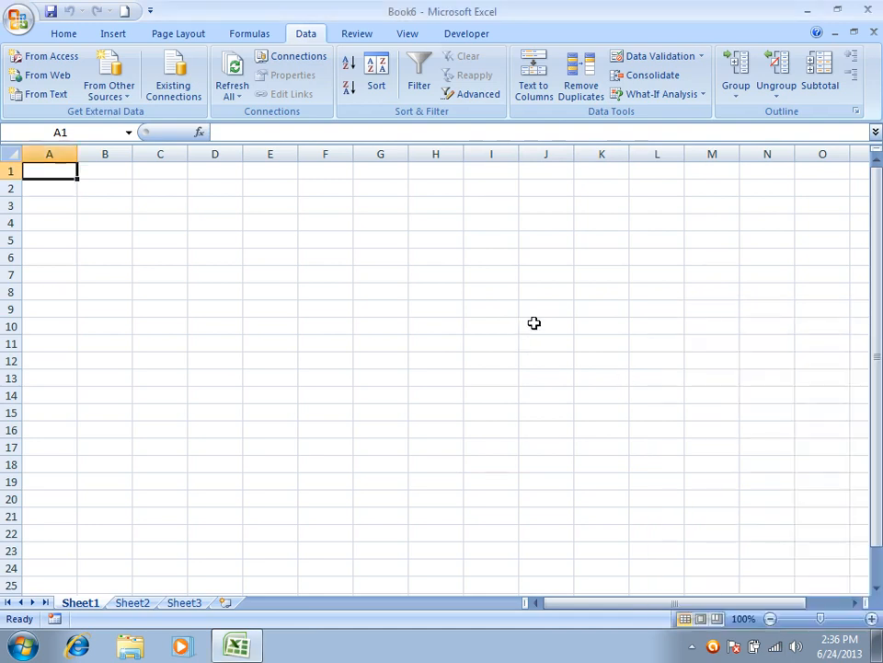
pyautogui.click(48, 74)
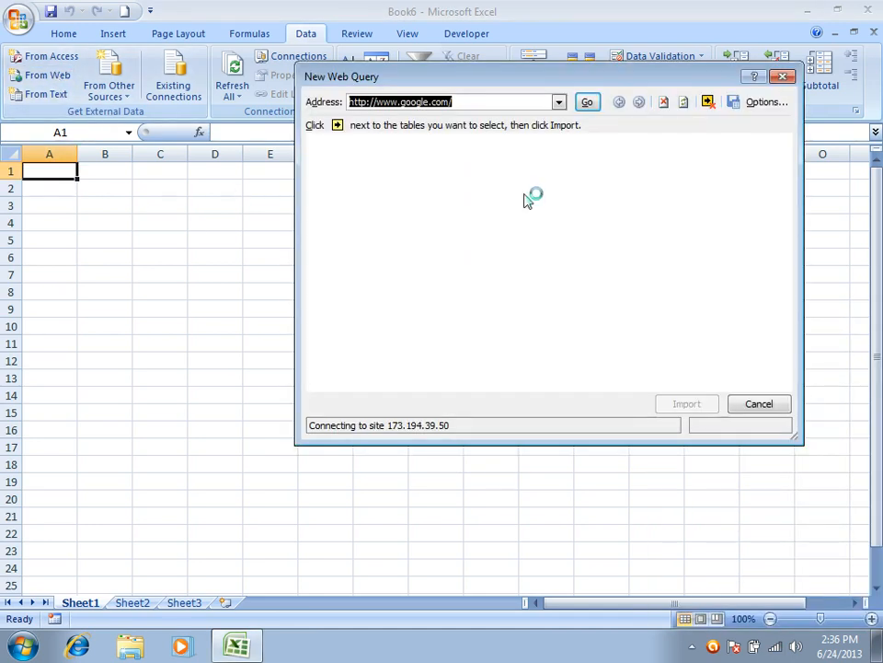
pyautogui.click(663, 103)
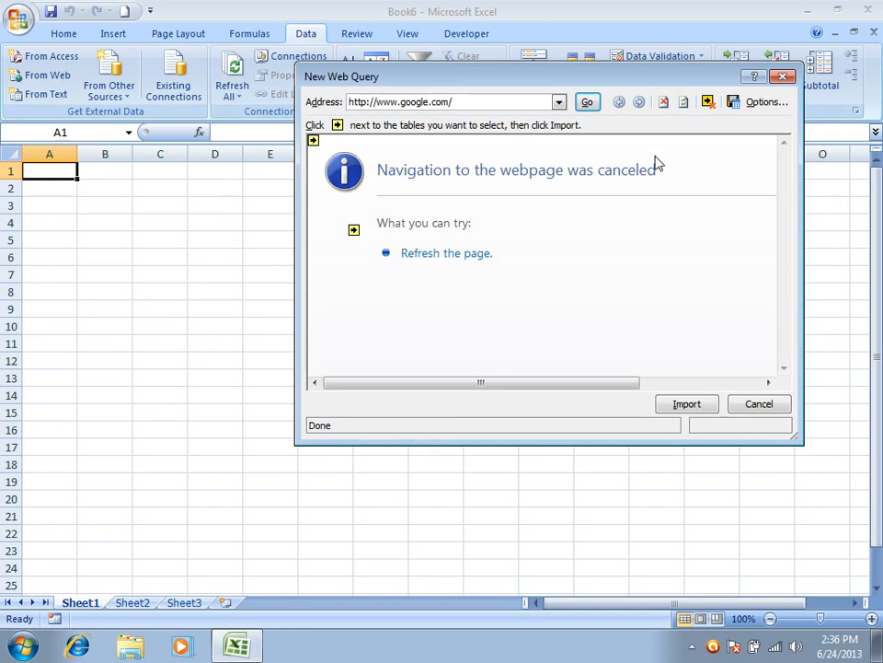
pyautogui.click(465, 107)
pyautogui.write('www')
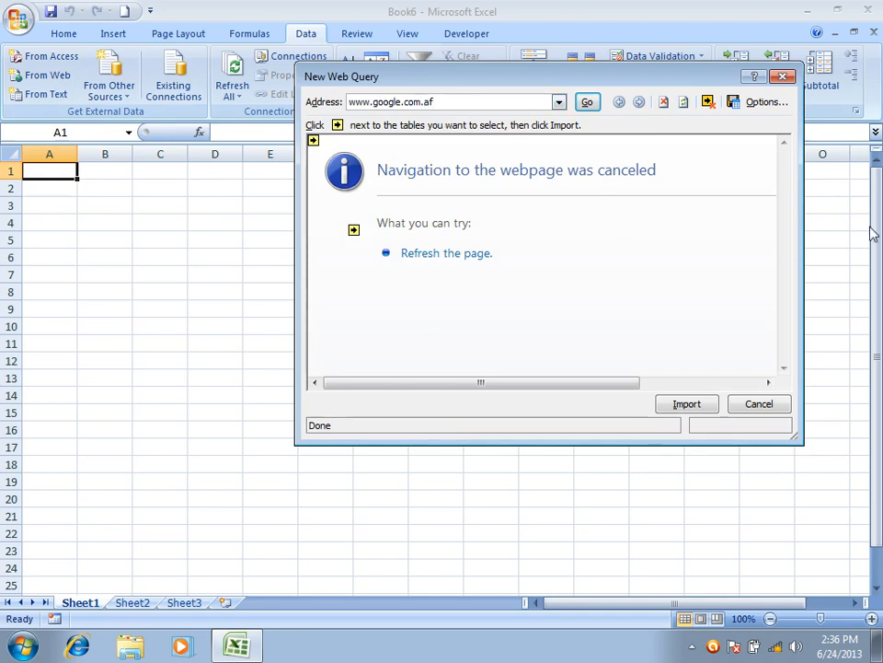
pyautogui.click(592, 102)
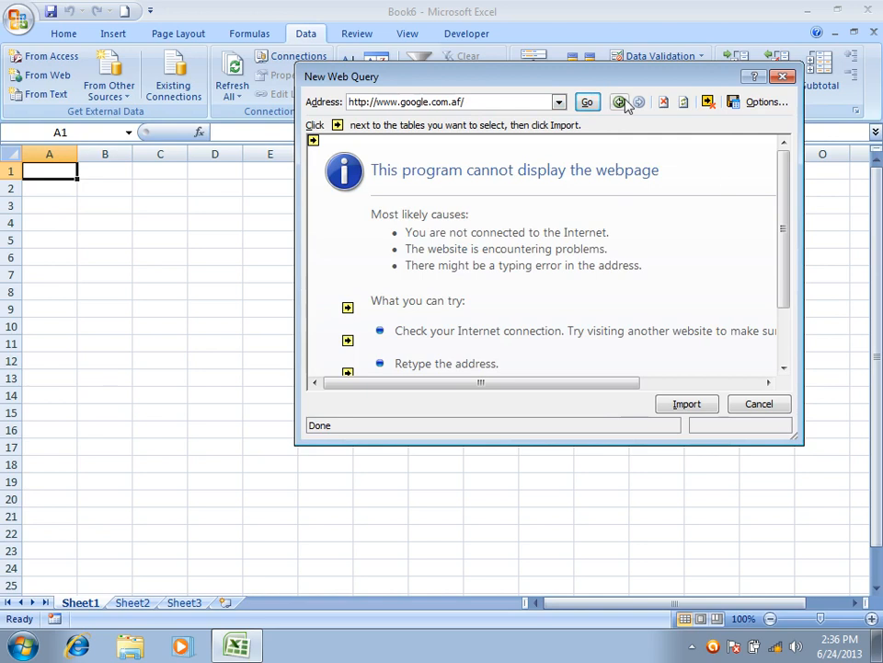
pyautogui.click(773, 404)
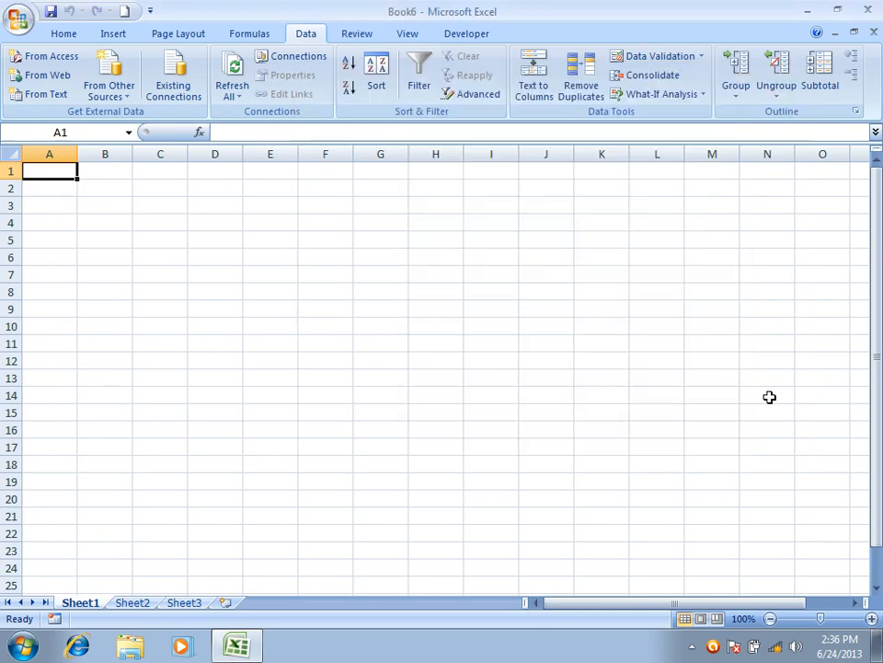
pyautogui.click(778, 649)
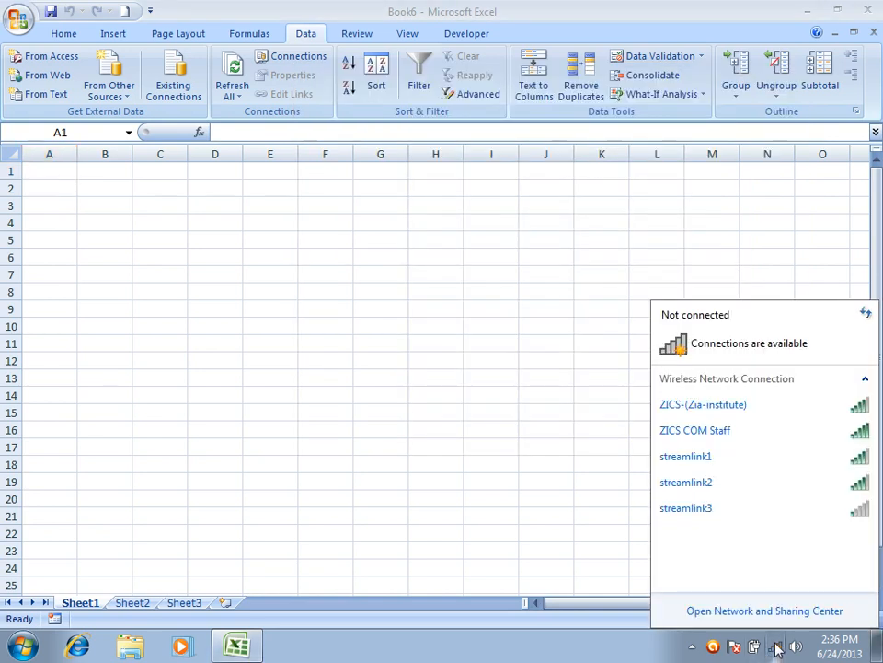
pyautogui.click(692, 646)
pyautogui.click(719, 542)
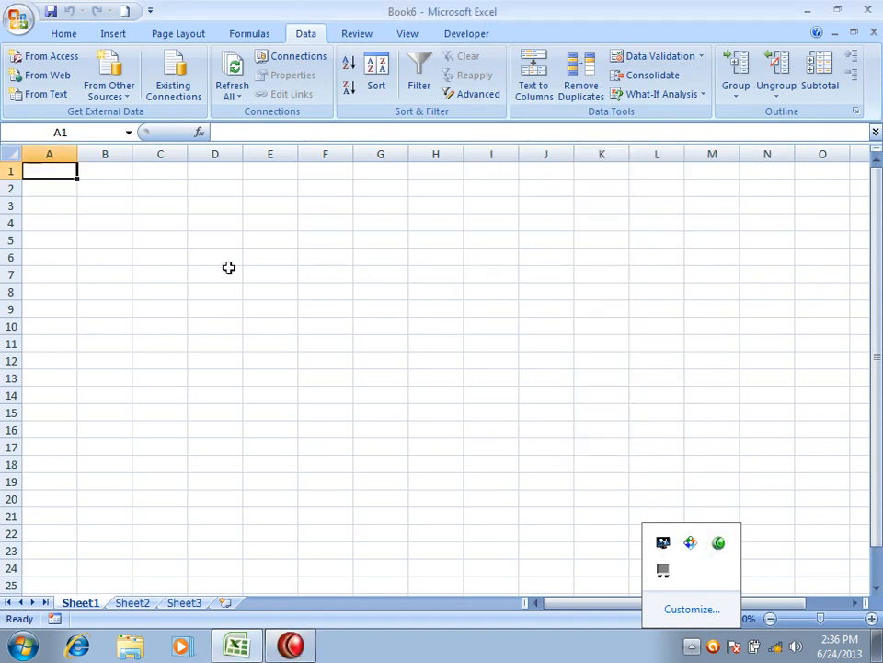
pyautogui.click(48, 97)
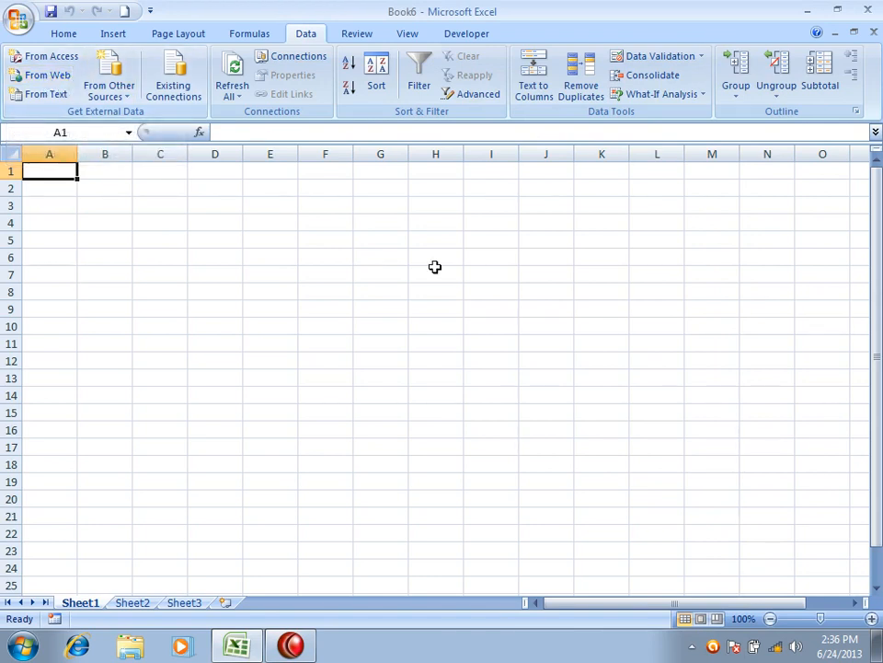
pyautogui.click(291, 644)
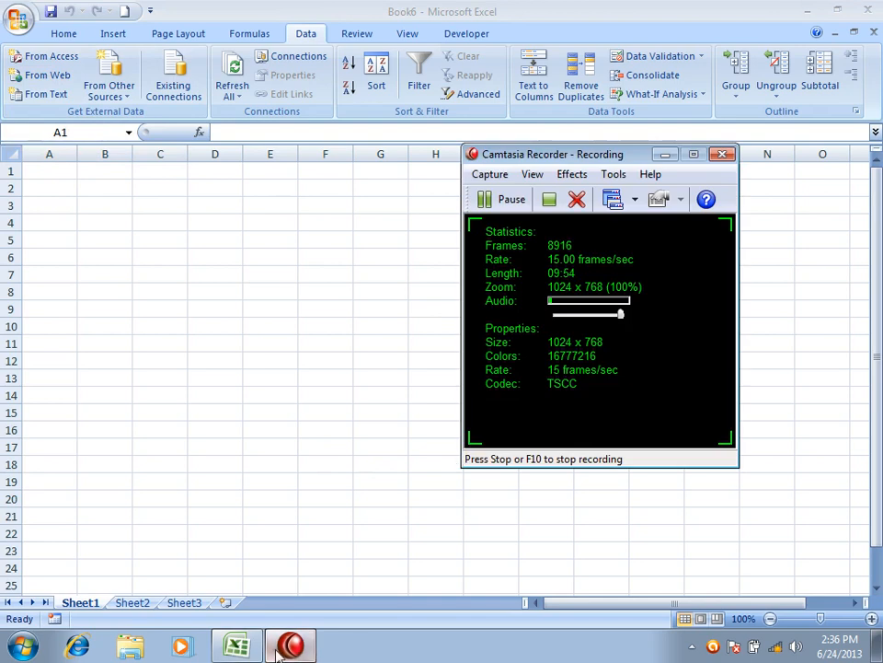
pyautogui.click(665, 153)
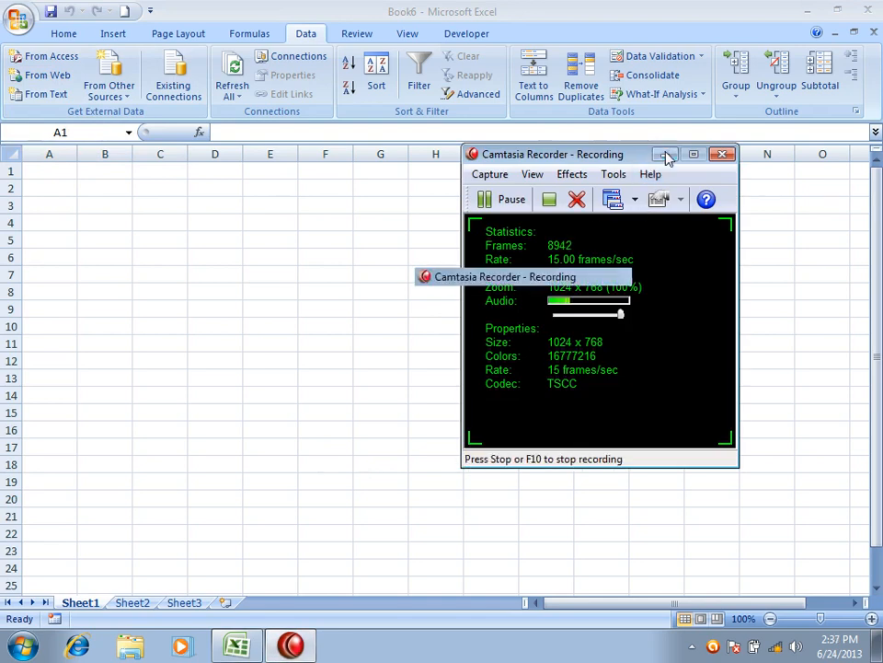
# - Launch Notepad and set its font to bold, size 14
pyautogui.press('super+r')
pyautogui.write('Notepad')
pyautogui.press('Return')
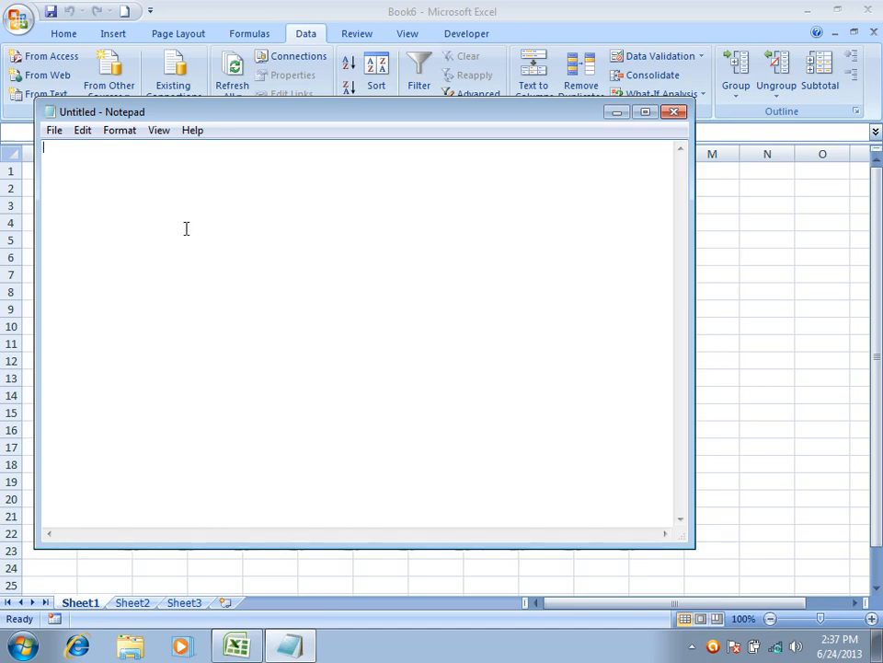
pyautogui.click(181, 133)
pyautogui.moveTo(122, 132)
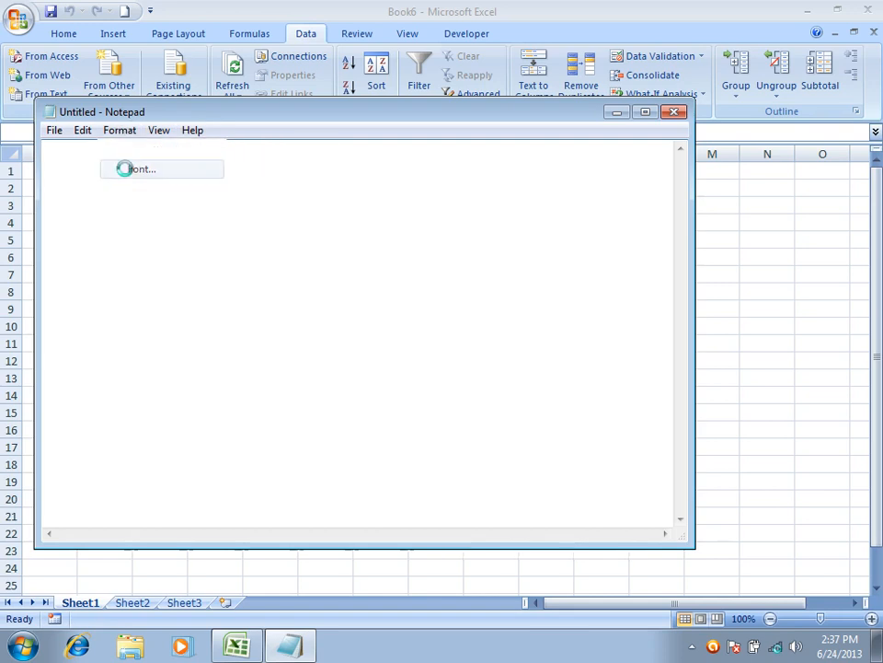
pyautogui.click(126, 172)
pyautogui.click(267, 309)
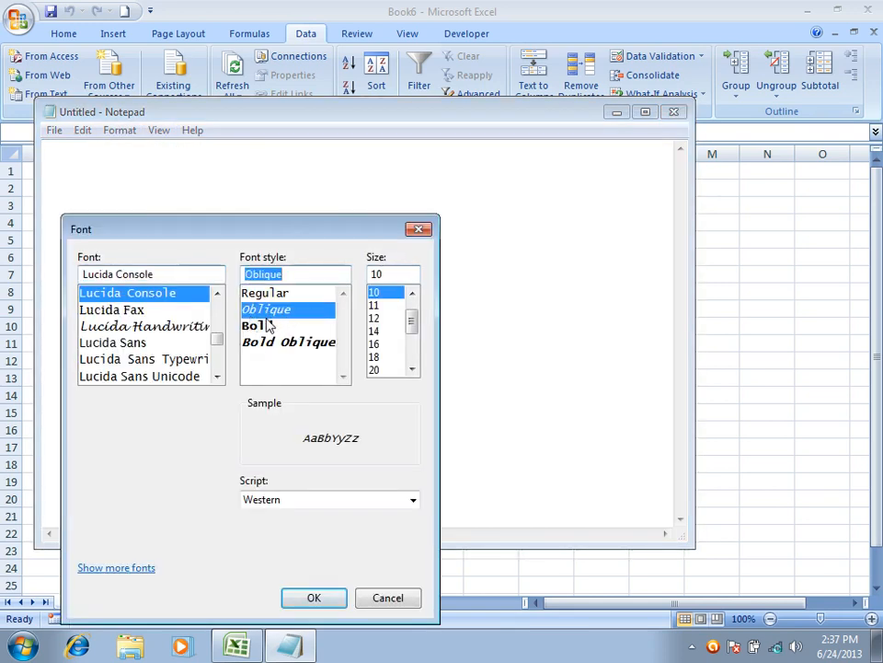
pyautogui.click(270, 326)
pyautogui.click(377, 331)
pyautogui.click(316, 595)
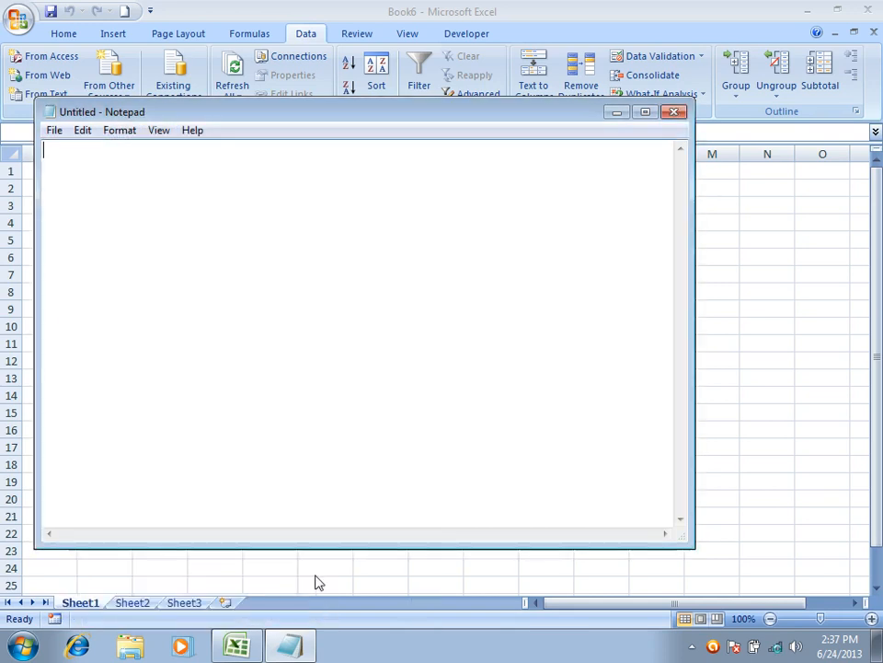
# - Enter the column headings Name and Post on the first line, separated by two tabs
pyautogui.write('Name')
pyautogui.press('Tab')
pyautogui.press('Tab')
pyautogui.write('Post')
pyautogui.press('Return')
# - Add the first employee record below the headings, with the employee's name and the post clerk in tab-aligned columns
pyautogui.write('Ahmad')
pyautogui.press('Return')
pyautogui.press('Tab')
pyautogui.write('Cl')
pyautogui.press('BackSpace')
pyautogui.press('BackSpace')
pyautogui.press('Tab')
pyautogui.write('clker')
pyautogui.press('BackSpace')
pyautogui.press('BackSpace')
pyautogui.write('erk')
pyautogui.press('Return')
# - Add four more employee records, aligned with tabs, with the posts Director, Teacher, Doctor and Engineer
pyautogui.write('Wasim')
pyautogui.press('Tab')
pyautogui.write('Director ')
pyautogui.write('Sajjad')
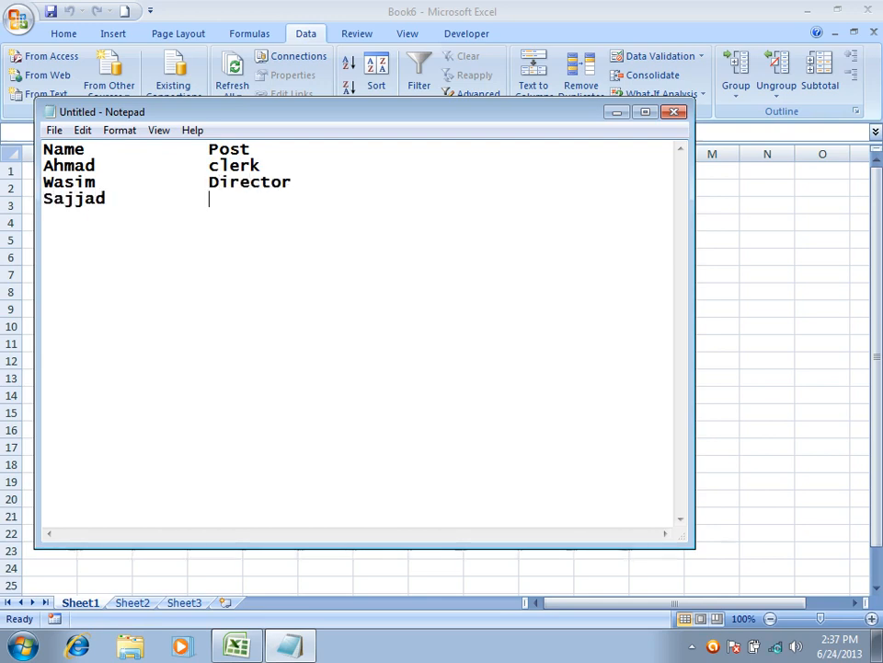
pyautogui.press('Tab')
pyautogui.write('Teacher')
pyautogui.press('Return')
pyautogui.write('Younas')
pyautogui.press('Tab')
pyautogui.write('Doctor')
pyautogui.press('Return')
pyautogui.write('Khalid\t\tEngineer')
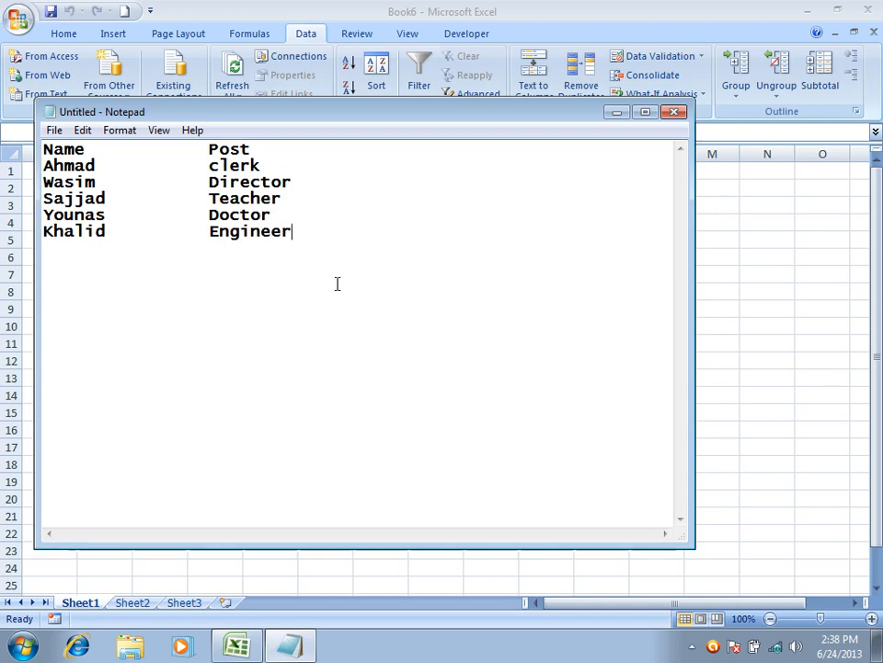
# - Save the text document to the Desktop as EmployeeData and close Notepad
pyautogui.click(53, 131)
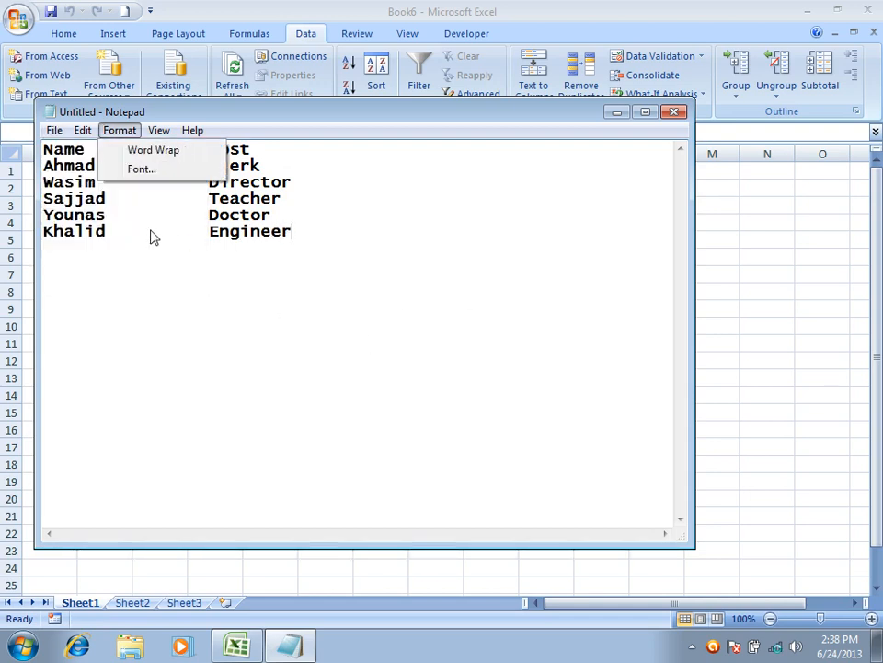
pyautogui.click(82, 192)
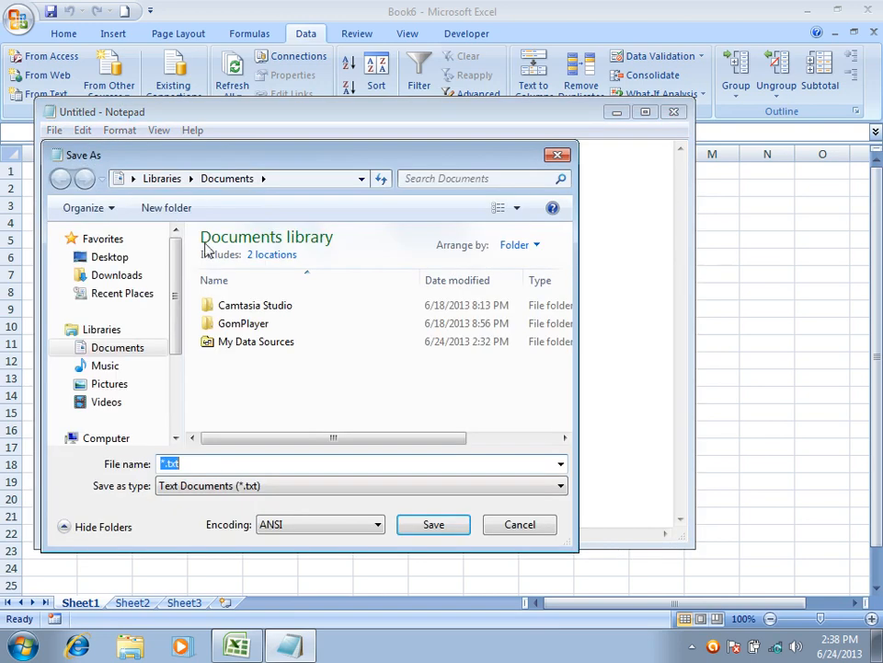
pyautogui.click(76, 258)
pyautogui.doubleClick(233, 473)
pyautogui.write('M')
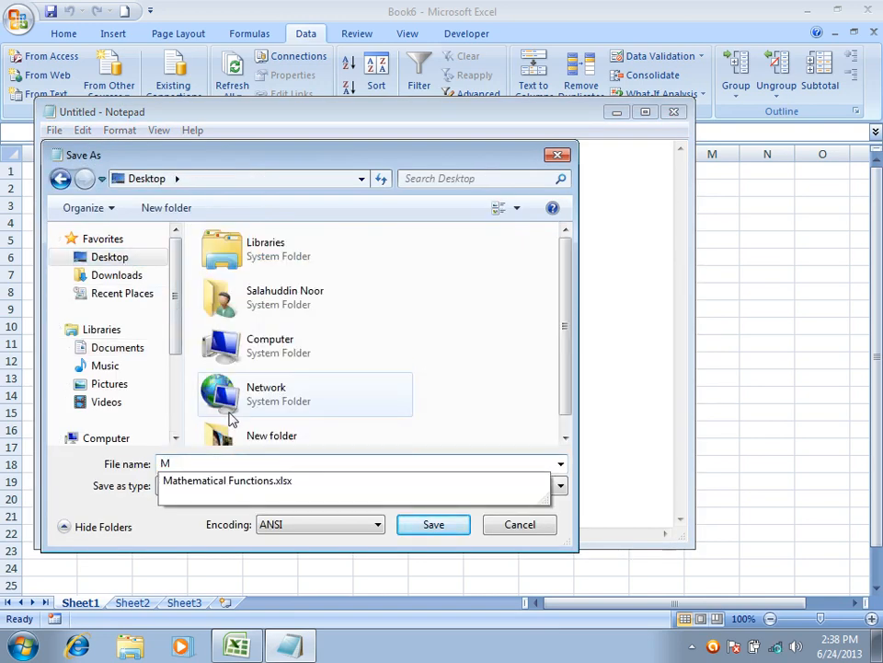
pyautogui.write('yData')
pyautogui.hotkey('ctrl', 'a')
pyautogui.write('E')
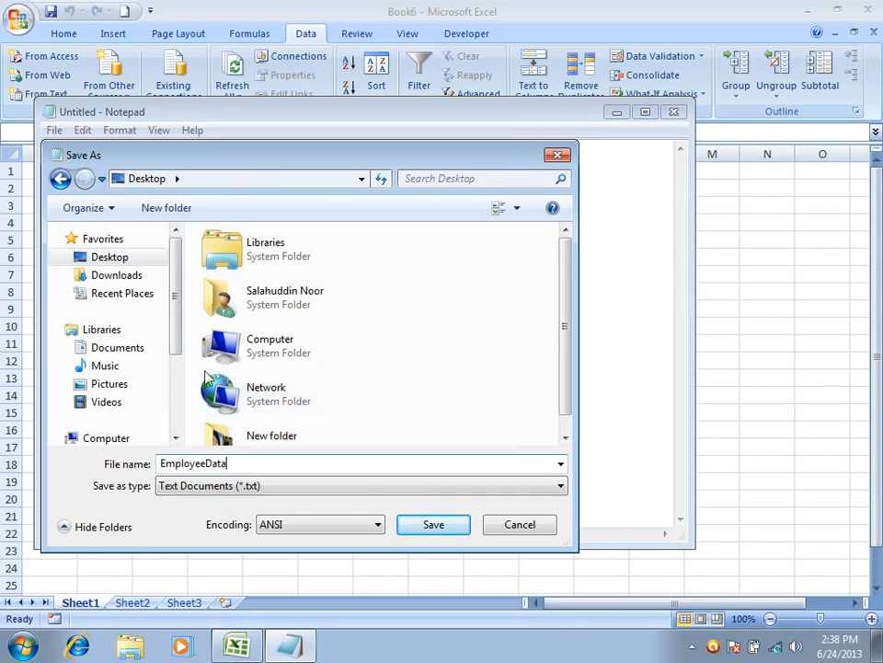
pyautogui.click(434, 530)
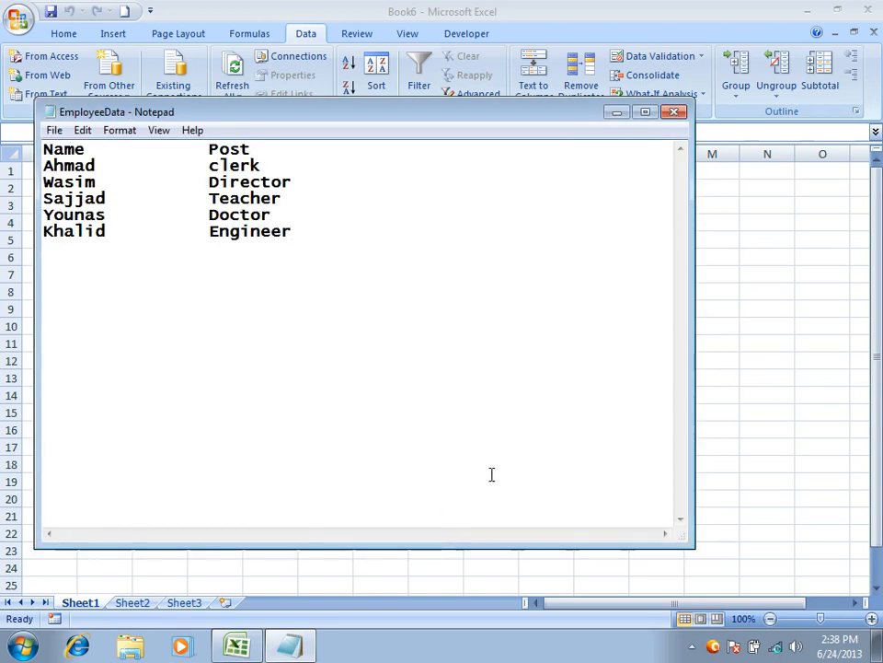
pyautogui.click(675, 112)
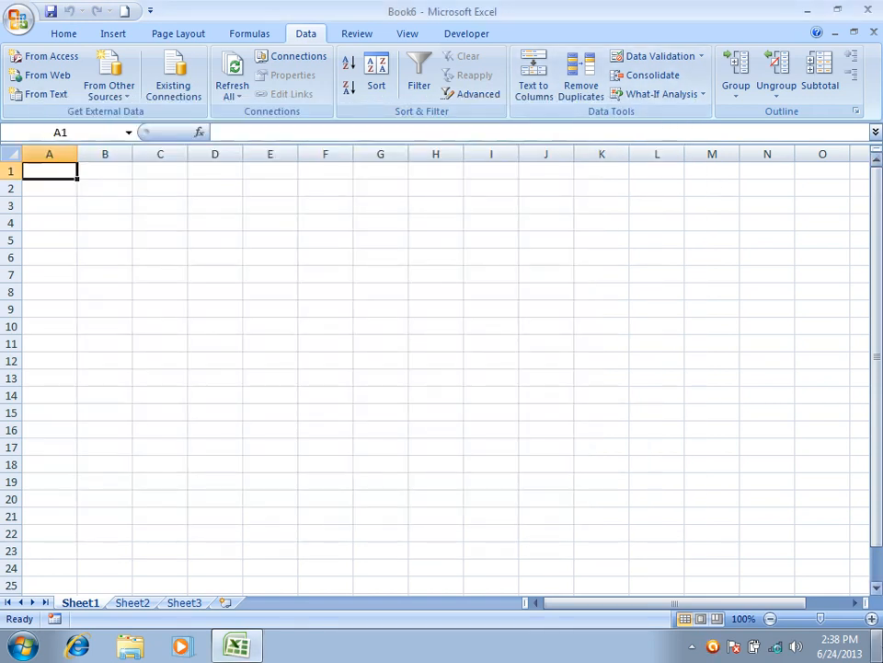
# - Open the EmployeeData text file on the desktop to review its columns, close it and return to Excel
pyautogui.click(876, 656)
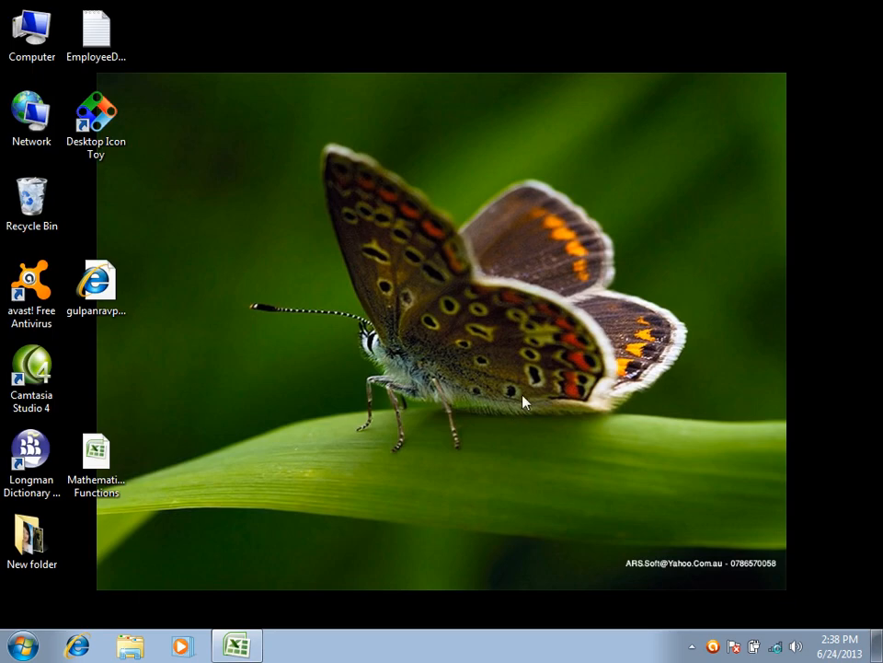
pyautogui.doubleClick(111, 38)
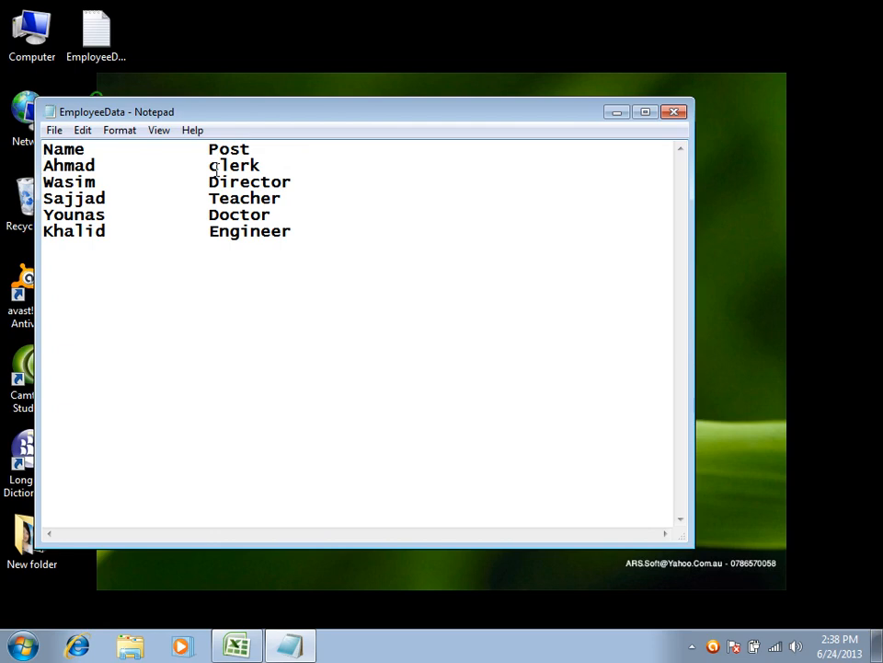
pyautogui.click(671, 112)
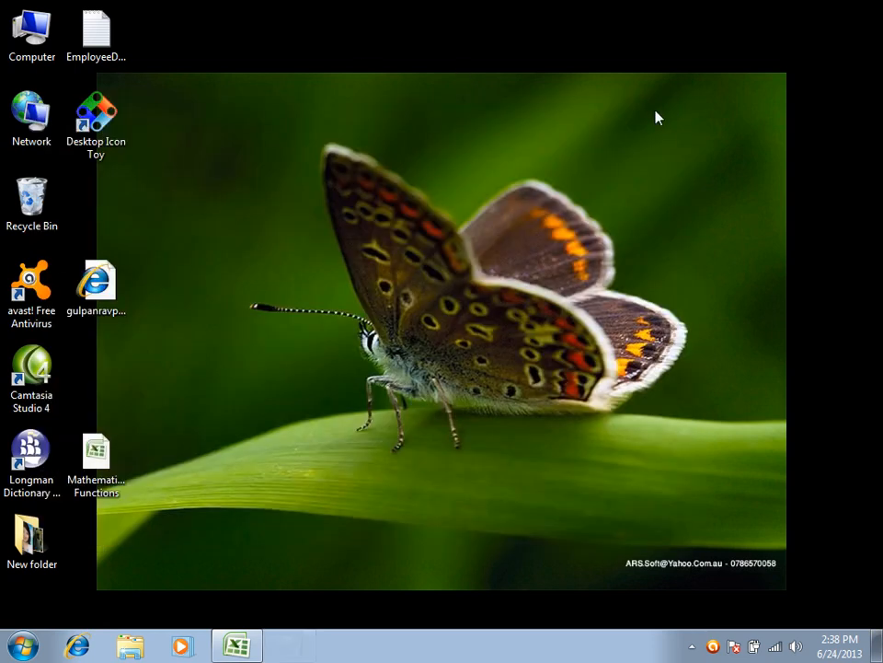
pyautogui.click(234, 646)
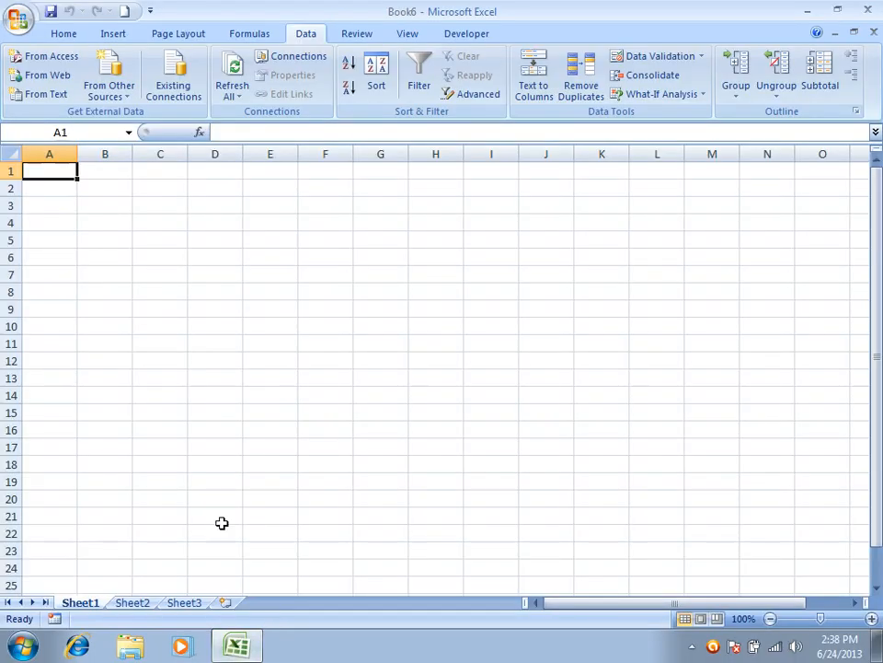
# - Start a text import using the EmployeeData file from the Desktop
pyautogui.click(41, 94)
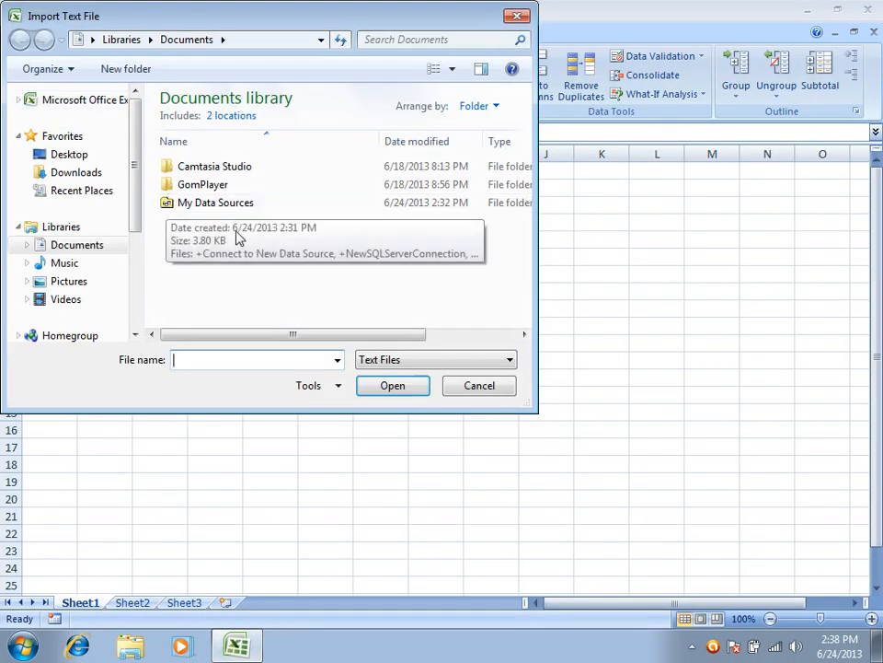
pyautogui.click(69, 156)
pyautogui.moveTo(521, 181); pyautogui.dragTo(547, 276)
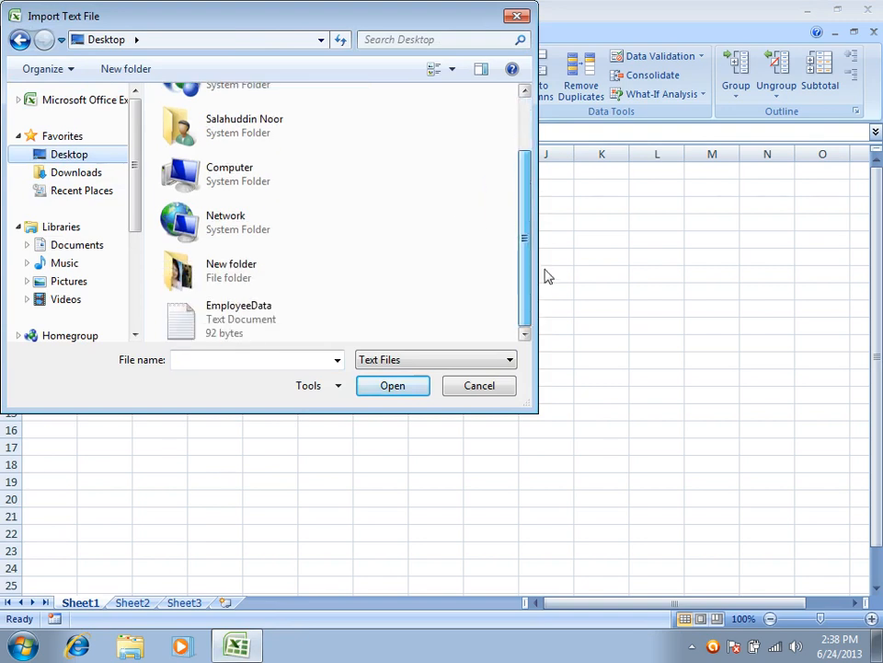
pyautogui.click(236, 320)
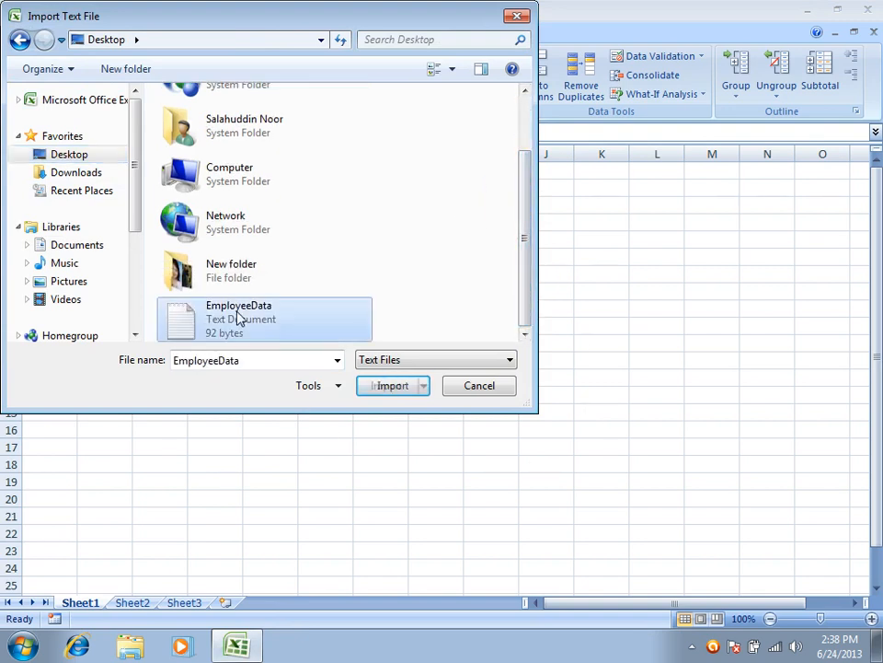
pyautogui.click(391, 390)
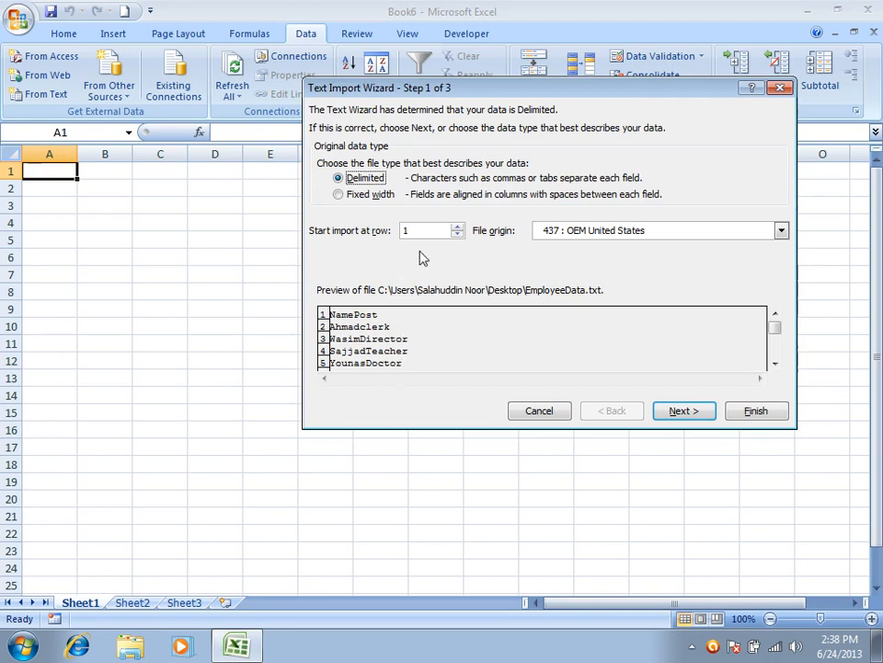
# - Complete the import as tab-delimited data with General column format, placing it in the existing worksheet at cell A1
pyautogui.click(688, 416)
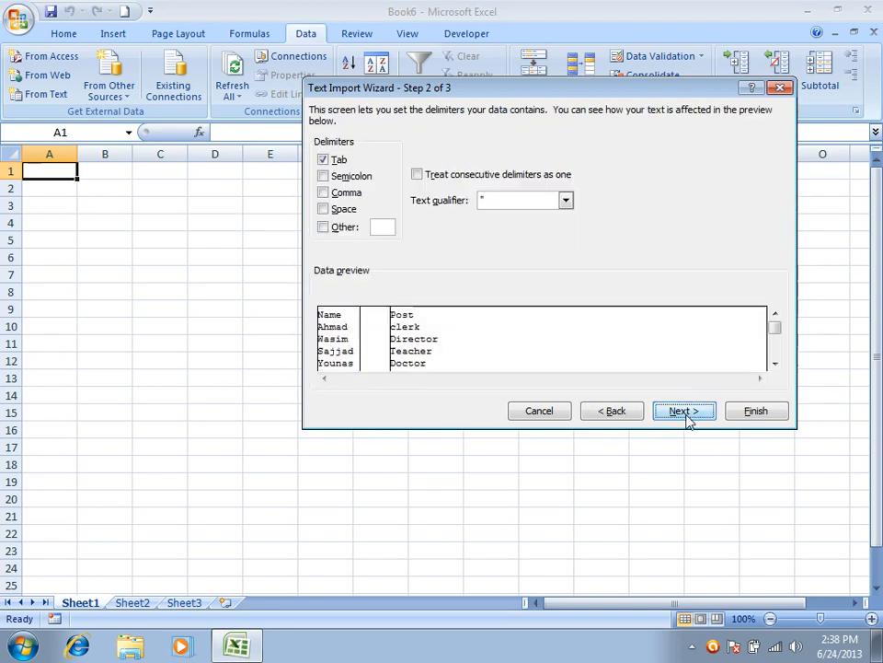
pyautogui.click(694, 416)
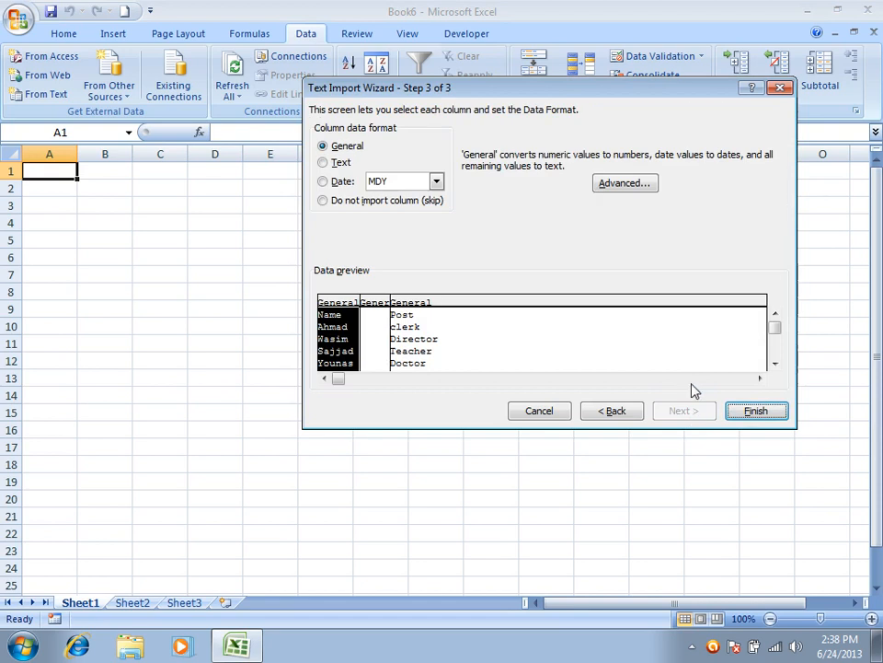
pyautogui.click(778, 418)
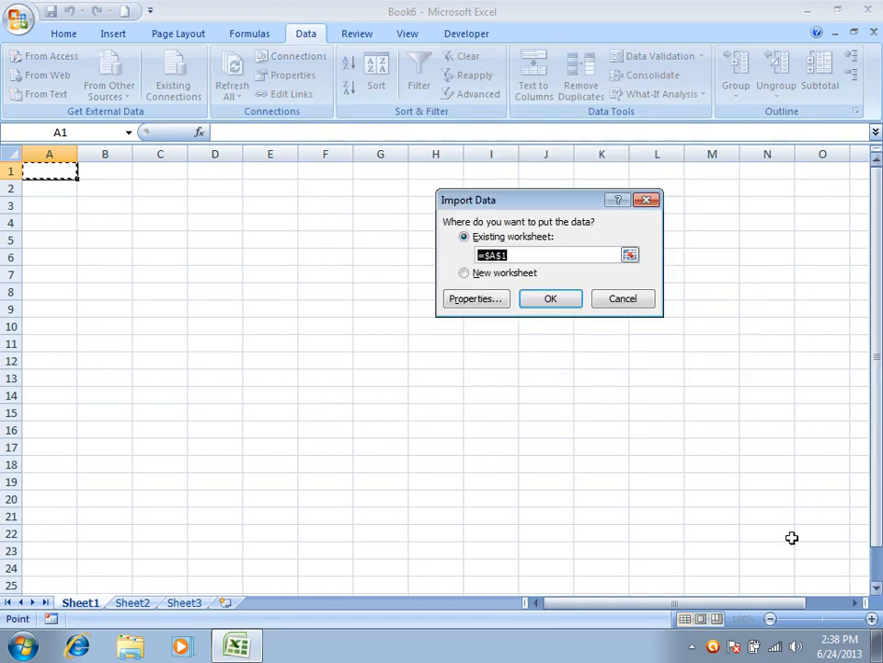
pyautogui.click(566, 300)
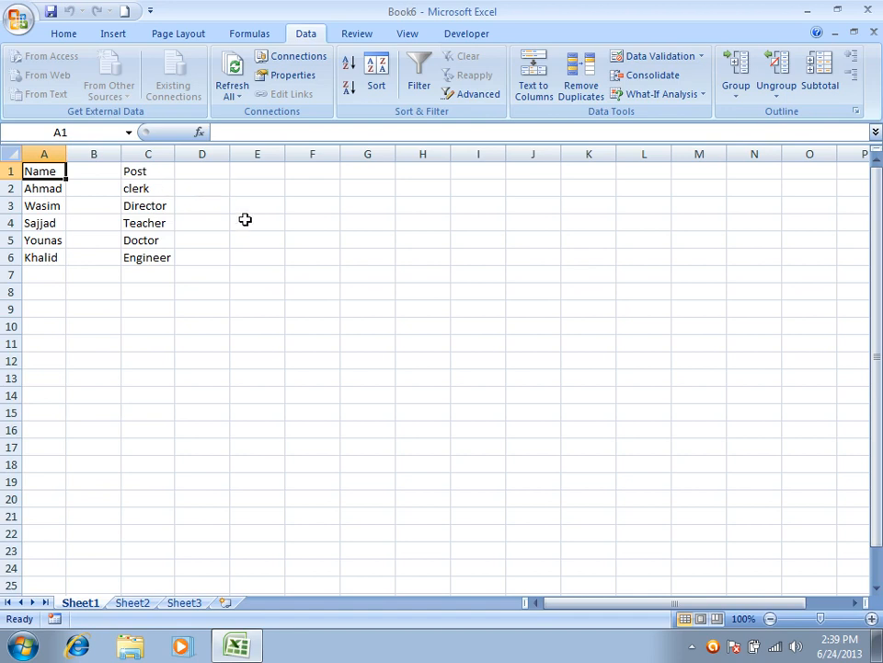
# - Delete the empty column B between the imported Name and Post columns
pyautogui.scroll(5, 244, 257)
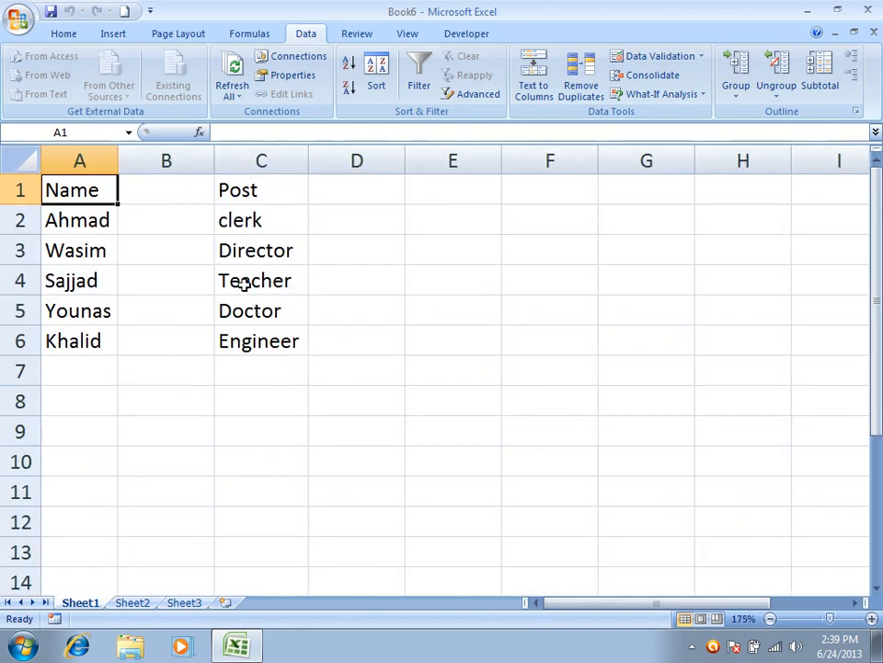
pyautogui.click(167, 158)
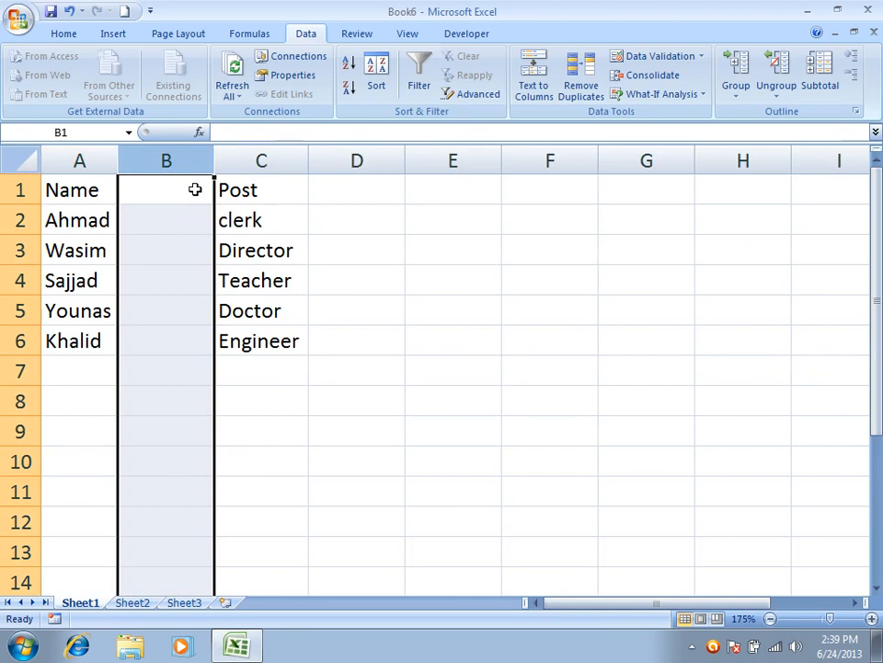
pyautogui.hotkey('ctrl', '-')
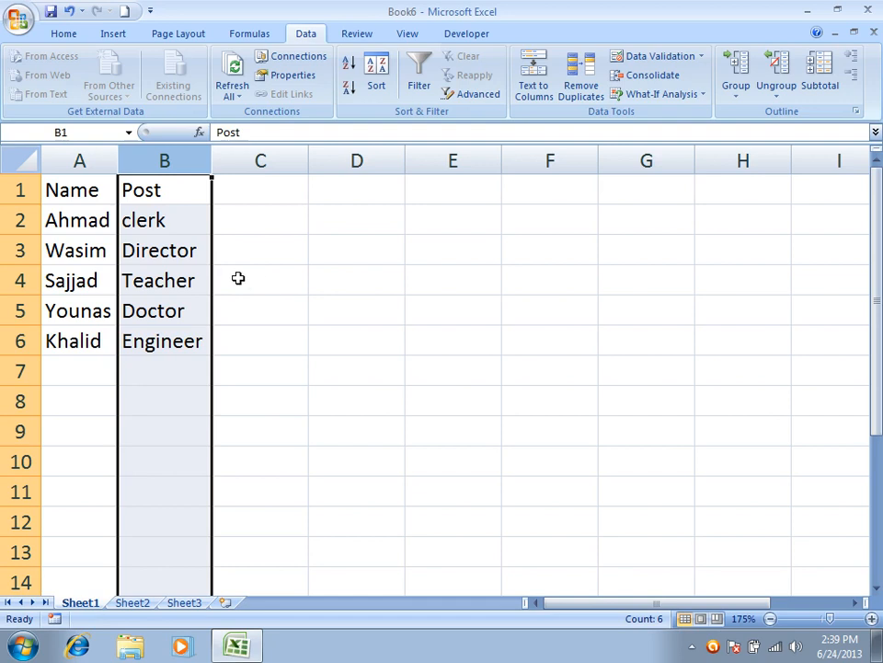
# - Close the workbook without saving it and create a new blank workbook
pyautogui.hotkey('alt', 'F4')
pyautogui.click(432, 366)
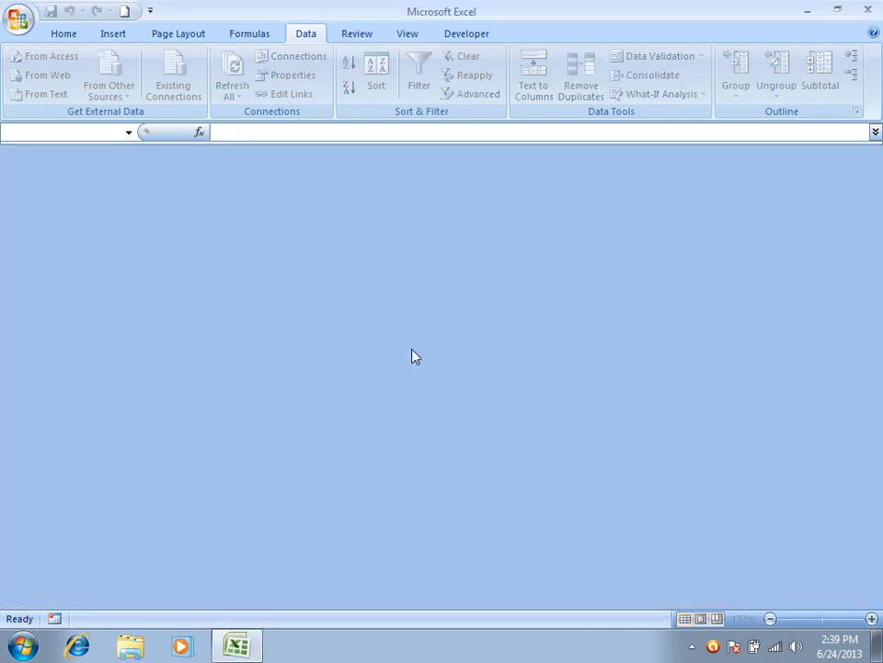
pyautogui.click(125, 12)
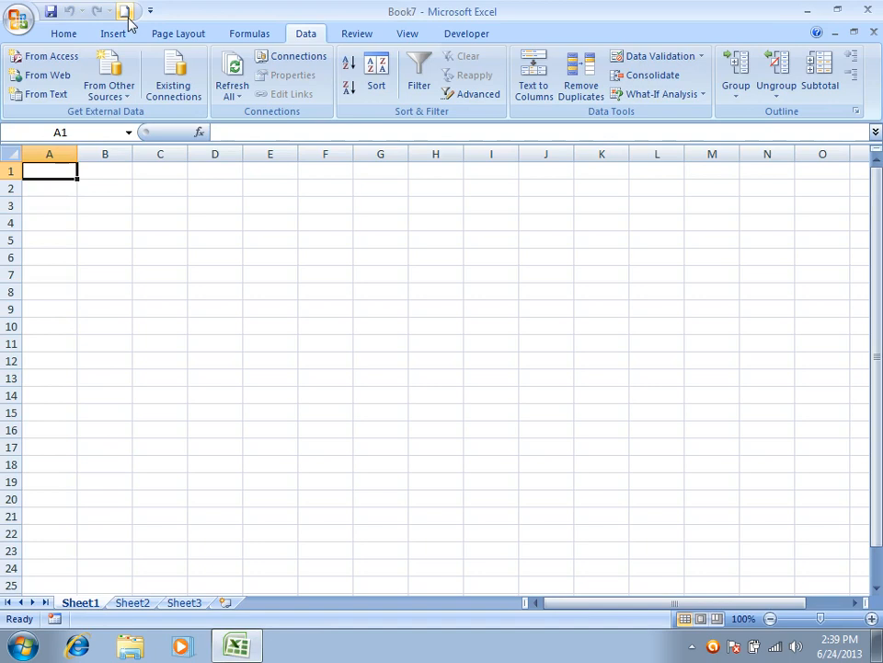
# - Start importing the EmployeeData text file as delimited data and proceed to the delimiter settings
pyautogui.click(32, 94)
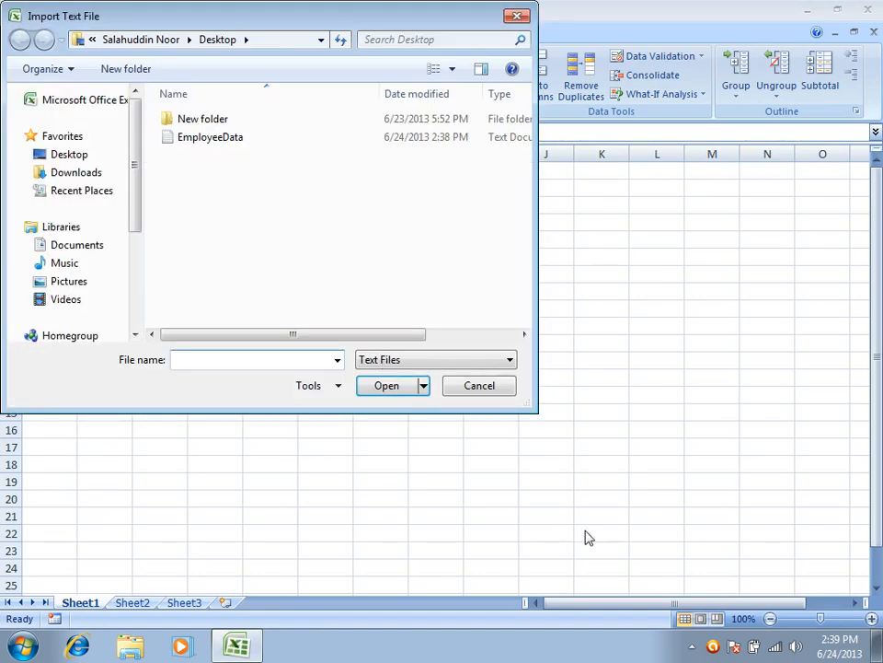
pyautogui.click(204, 148)
pyautogui.click(388, 385)
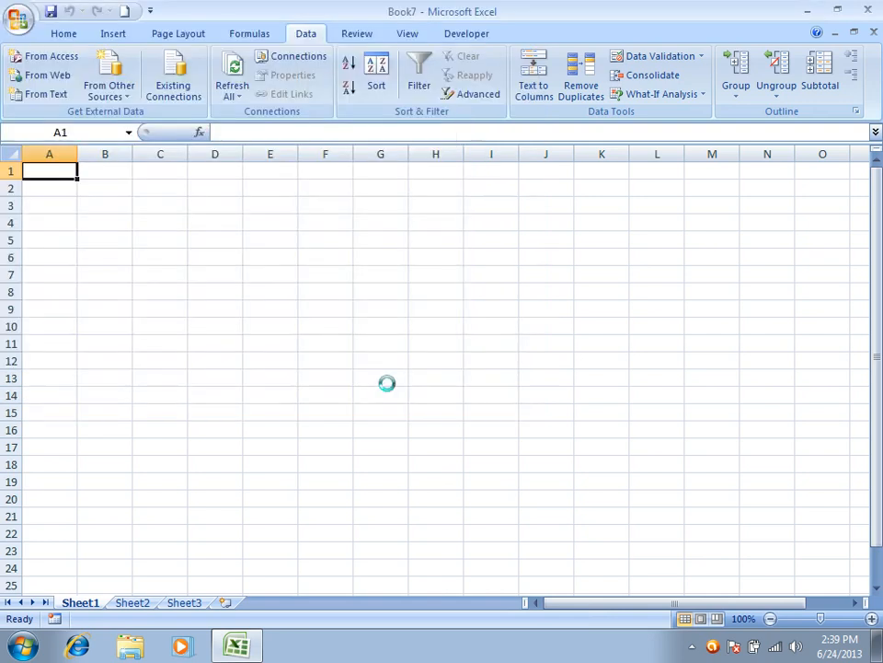
pyautogui.click(679, 410)
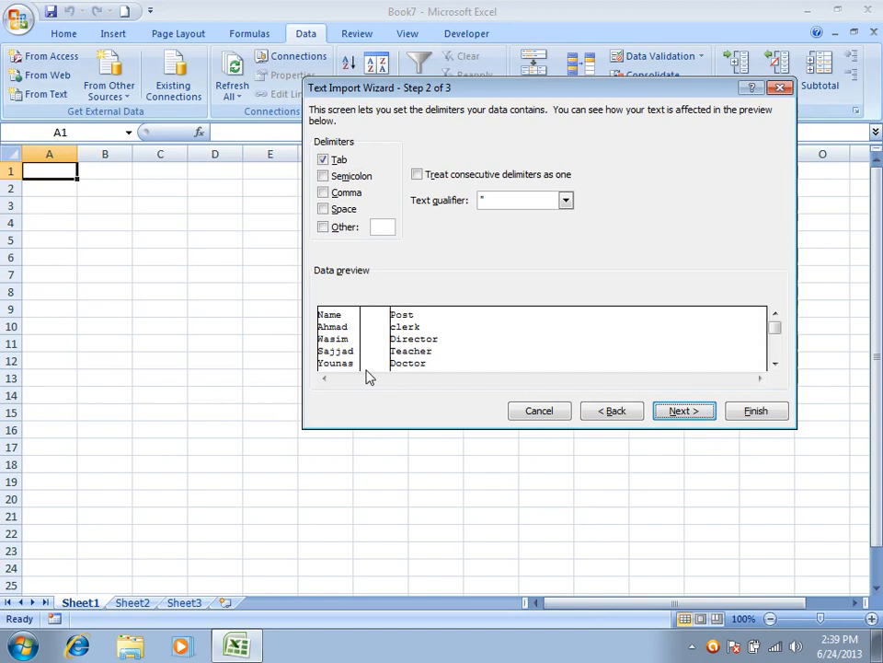
# - Treat consecutive delimiters as one and finish the tab-delimited import into the existing worksheet at A1
pyautogui.click(458, 177)
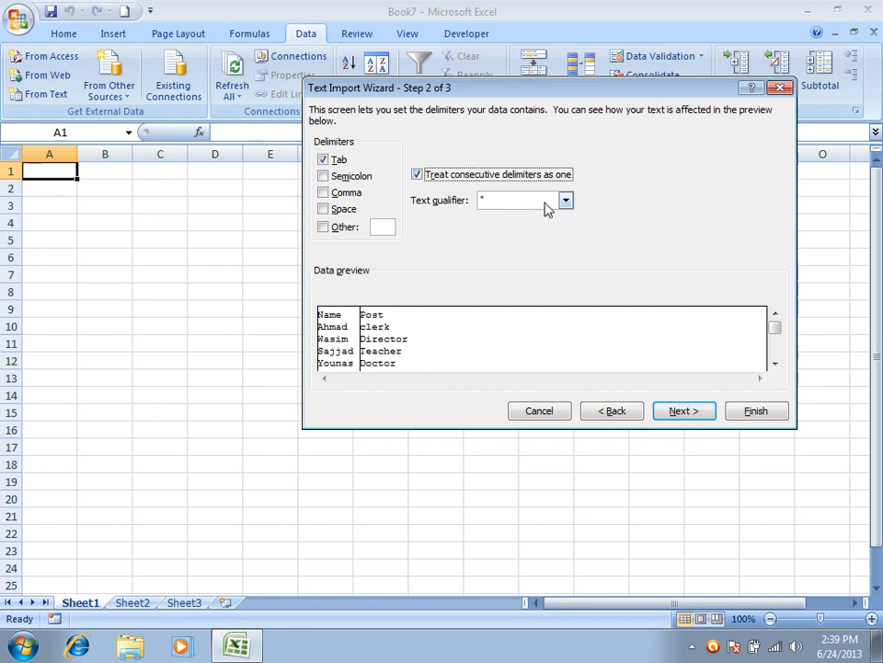
pyautogui.click(683, 411)
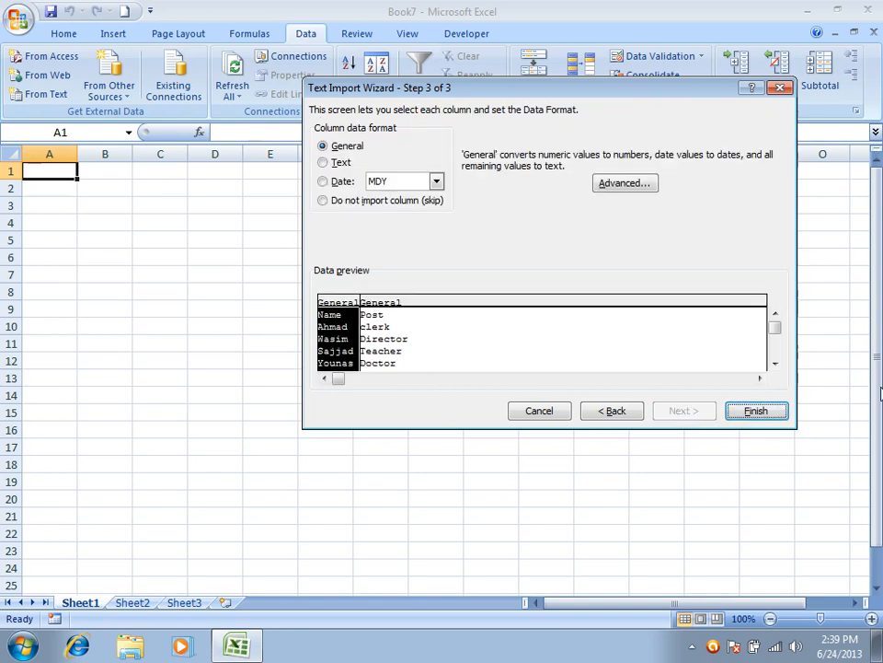
pyautogui.click(757, 411)
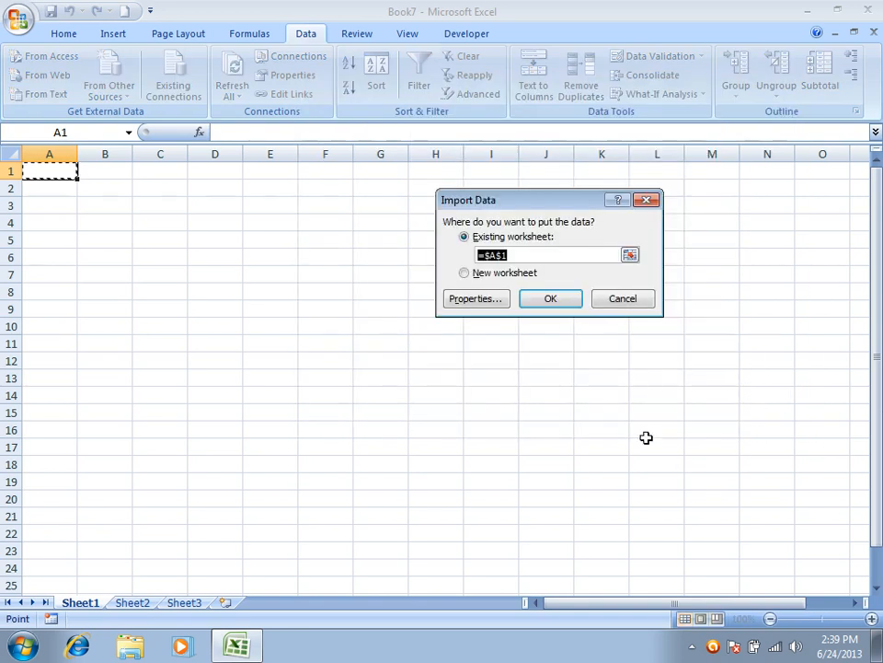
pyautogui.click(557, 304)
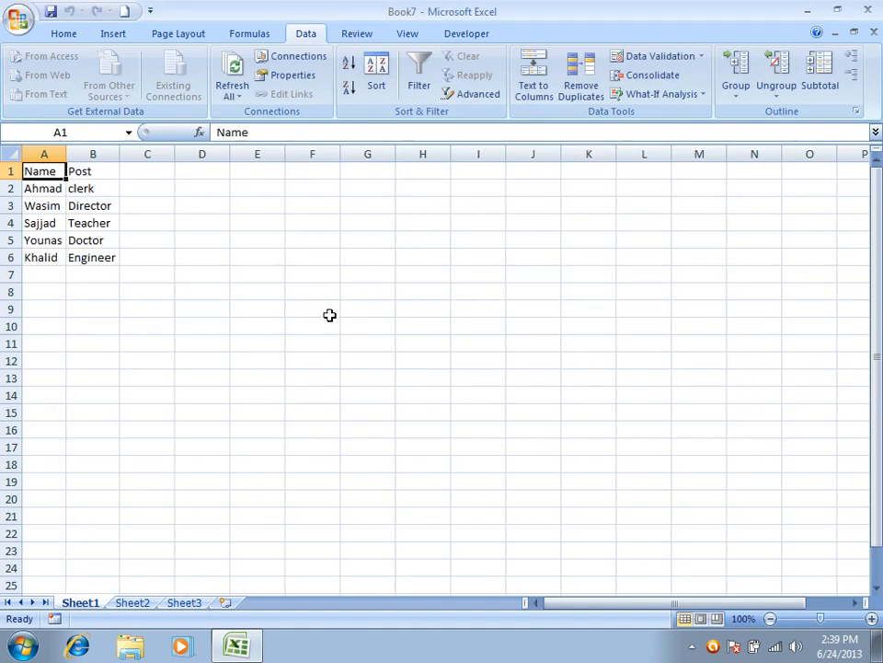
# - Widen column B slightly and apply all borders to the imported table in A1:B6
pyautogui.keyDown('ctrl'); pyautogui.scroll(7, 329, 316); pyautogui.keyUp('ctrl')
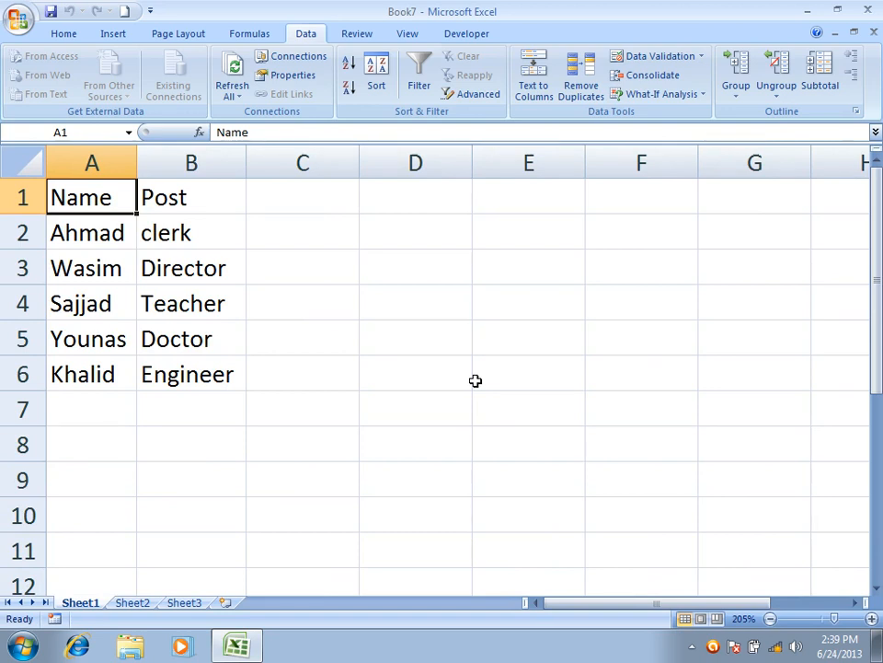
pyautogui.moveTo(245, 163); pyautogui.dragTo(288, 179)
pyautogui.moveTo(129, 197); pyautogui.dragTo(240, 363)
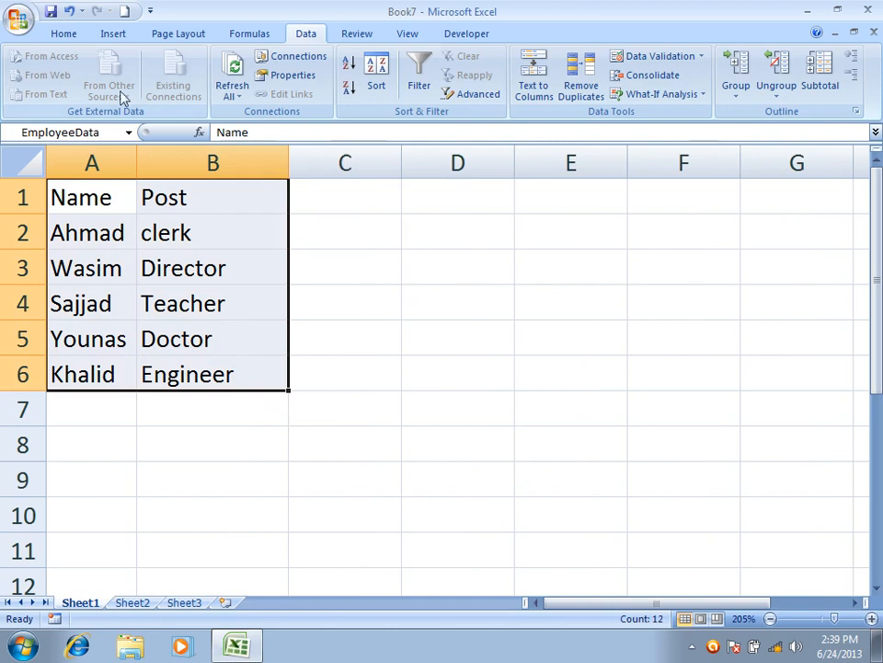
pyautogui.click(60, 35)
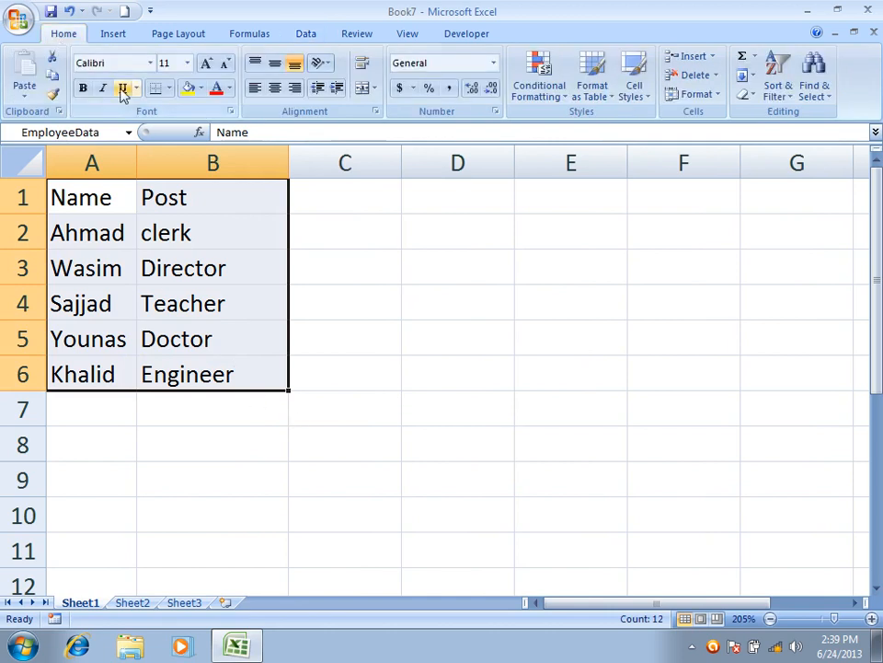
pyautogui.click(169, 88)
pyautogui.click(192, 225)
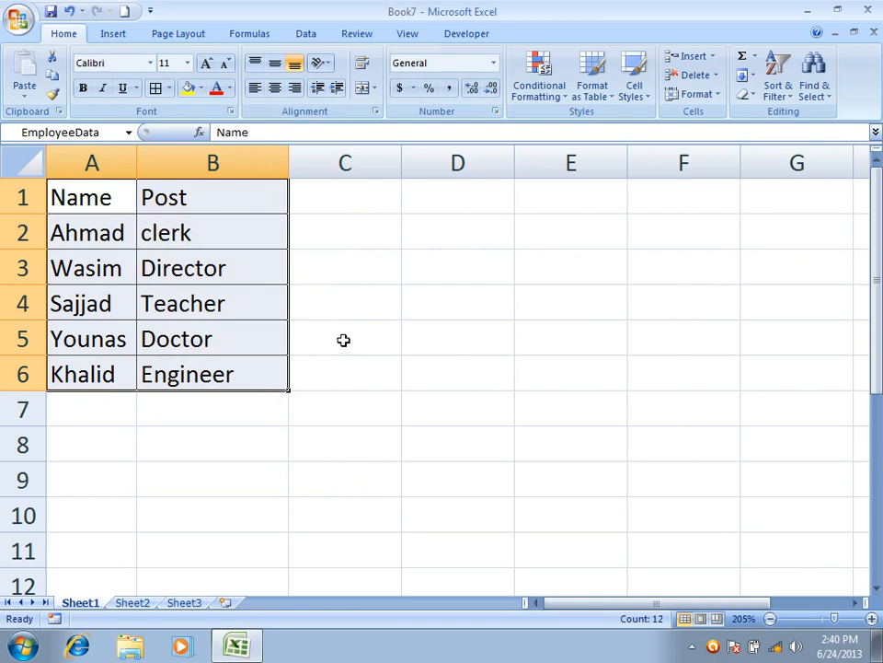
# - Close the bordered workbook without saving and create another blank workbook
pyautogui.hotkey('ctrl', 'w')
pyautogui.click(445, 368)
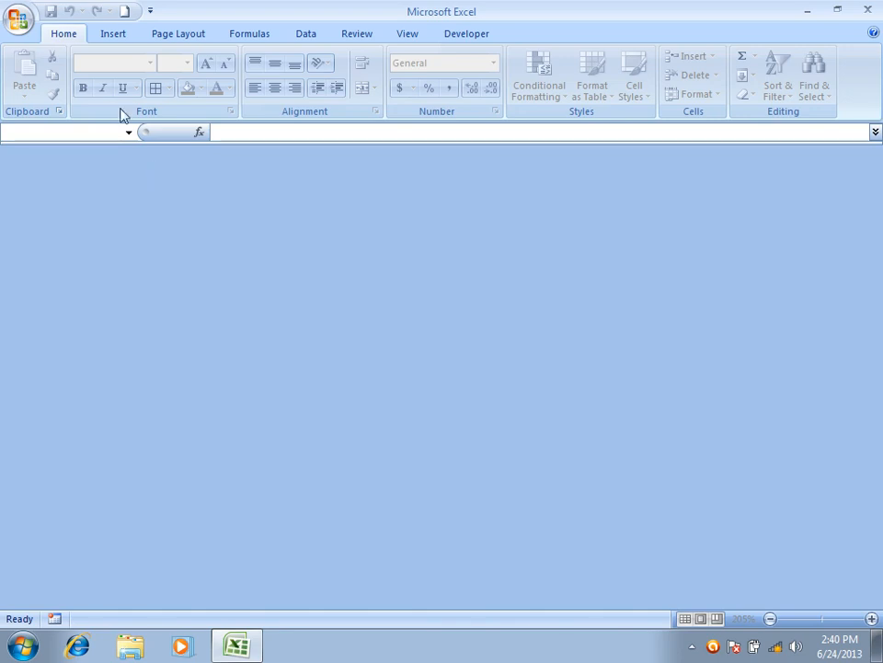
pyautogui.click(125, 11)
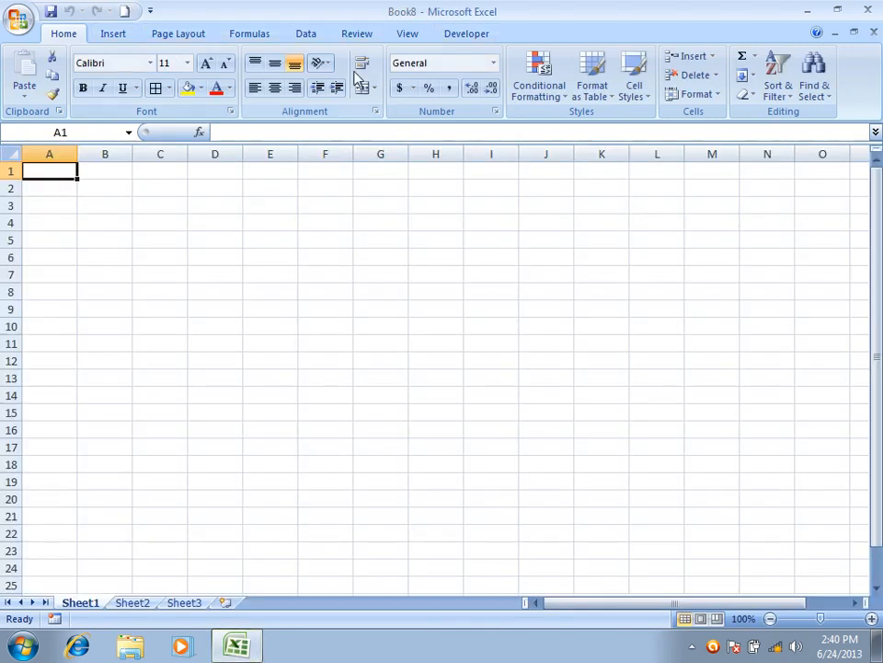
# - Start another text import in the new workbook using the EmployeeData file from the Desktop
pyautogui.click(307, 34)
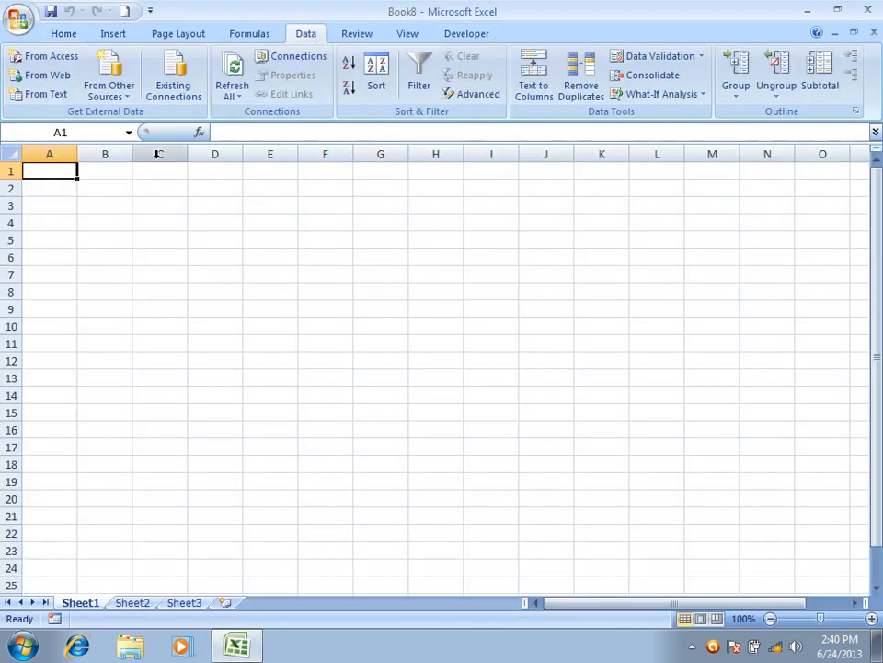
pyautogui.click(36, 93)
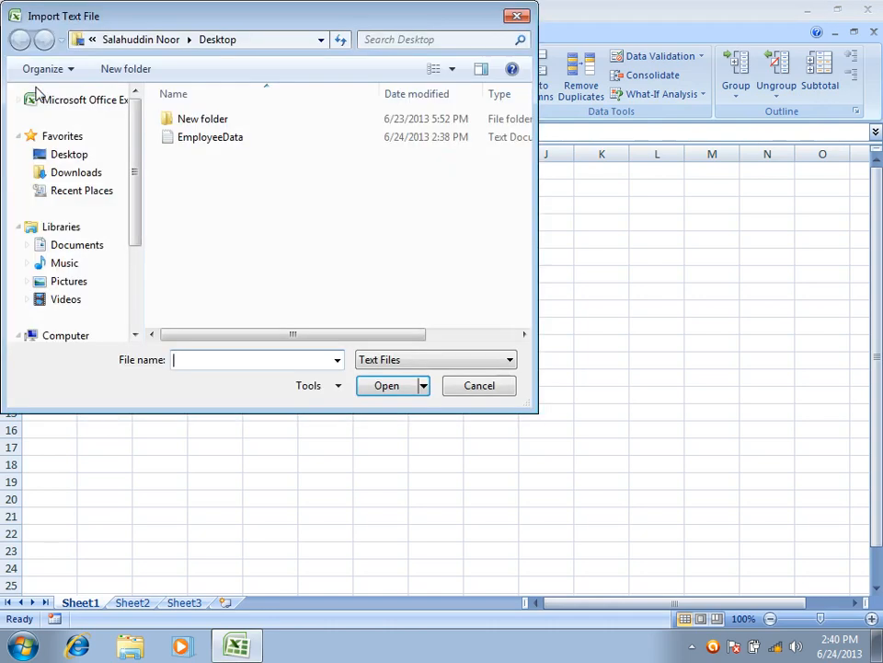
pyautogui.click(210, 140)
pyautogui.click(394, 387)
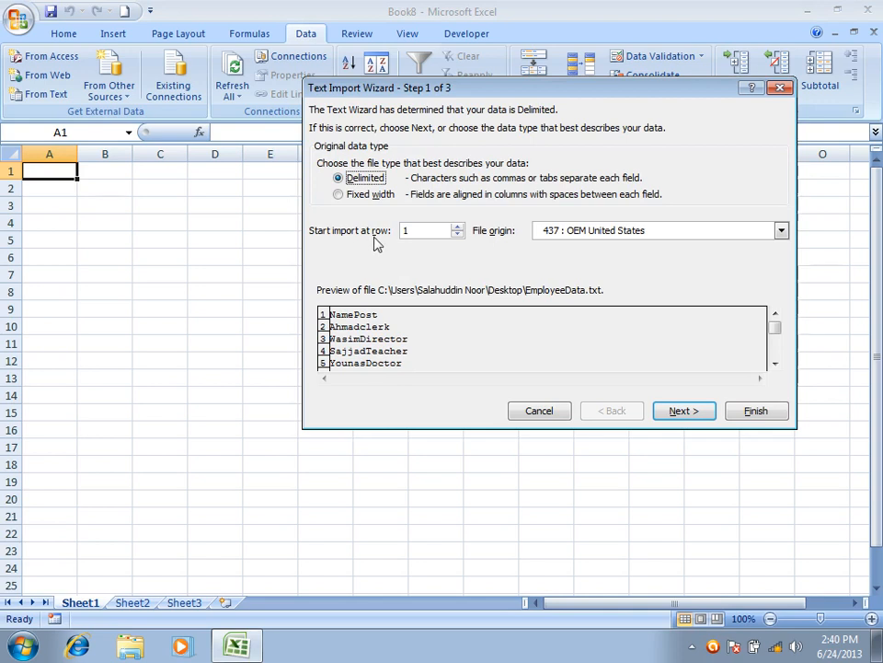
# - Set the delimited text import to start at row 3 and continue to the delimiter options
pyautogui.click(457, 227)
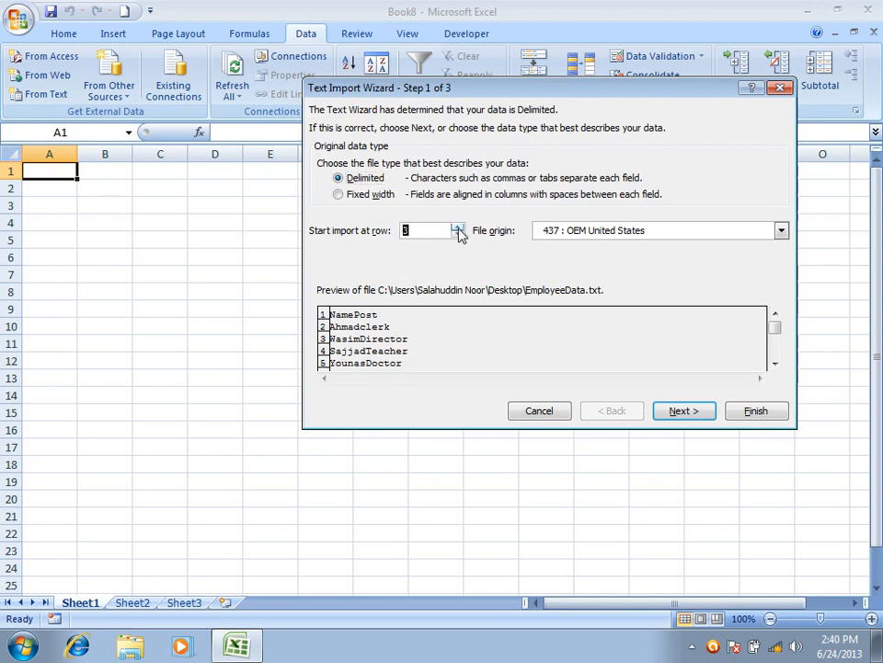
pyautogui.click(435, 234)
pyautogui.click(676, 407)
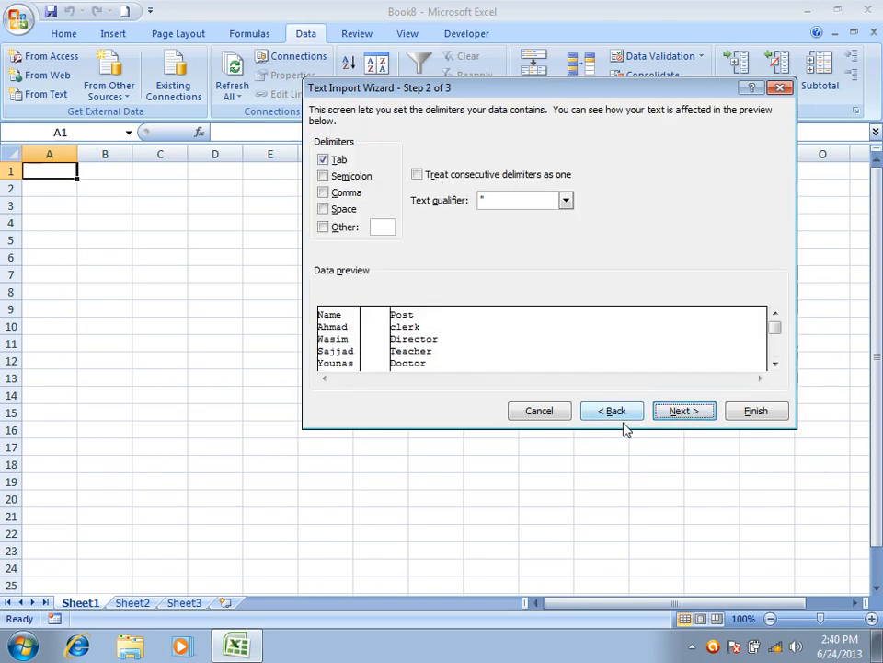
# - Treat consecutive delimiters as one and finish the import into the existing worksheet at A1
pyautogui.click(447, 174)
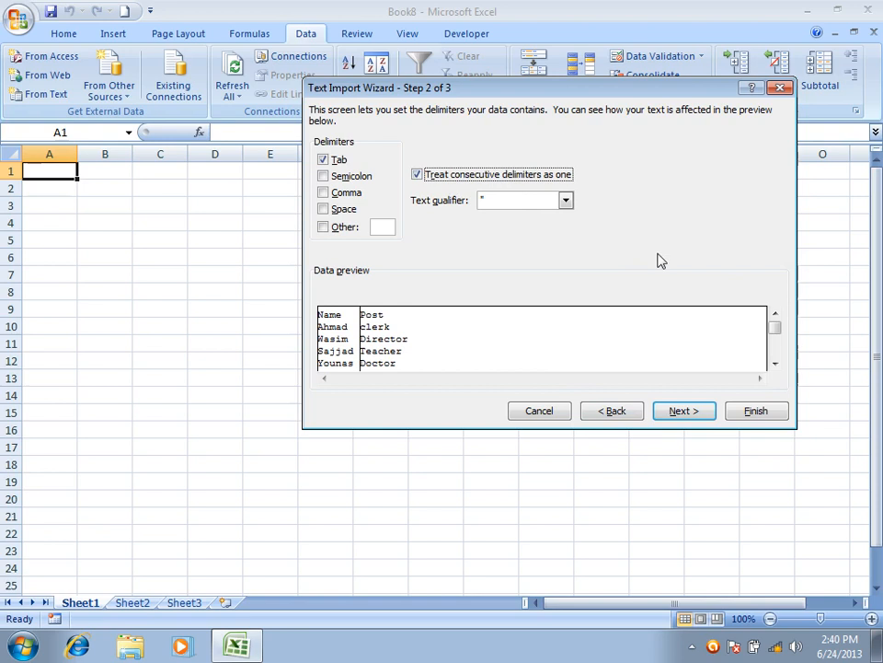
pyautogui.click(705, 414)
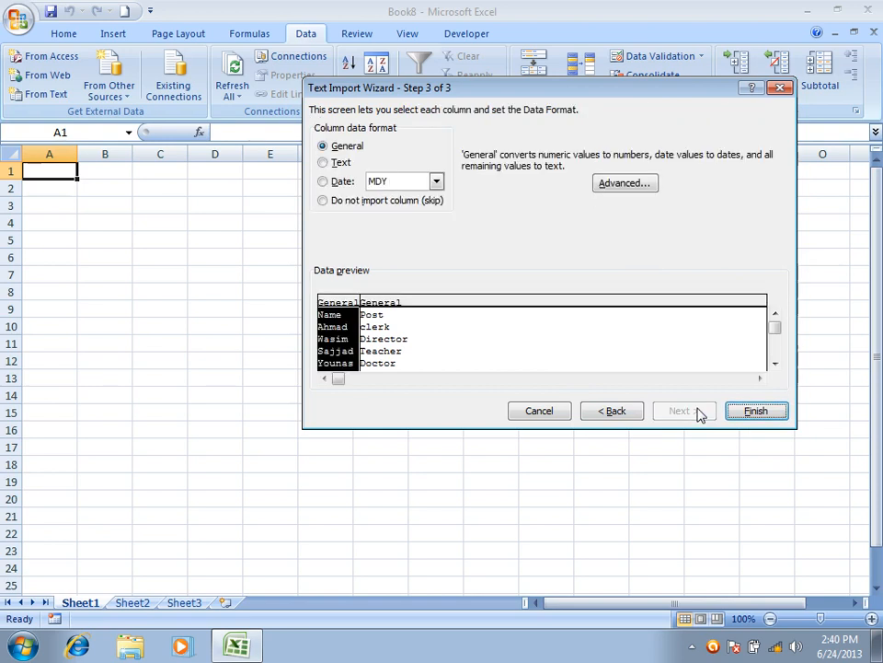
pyautogui.click(760, 412)
pyautogui.click(555, 300)
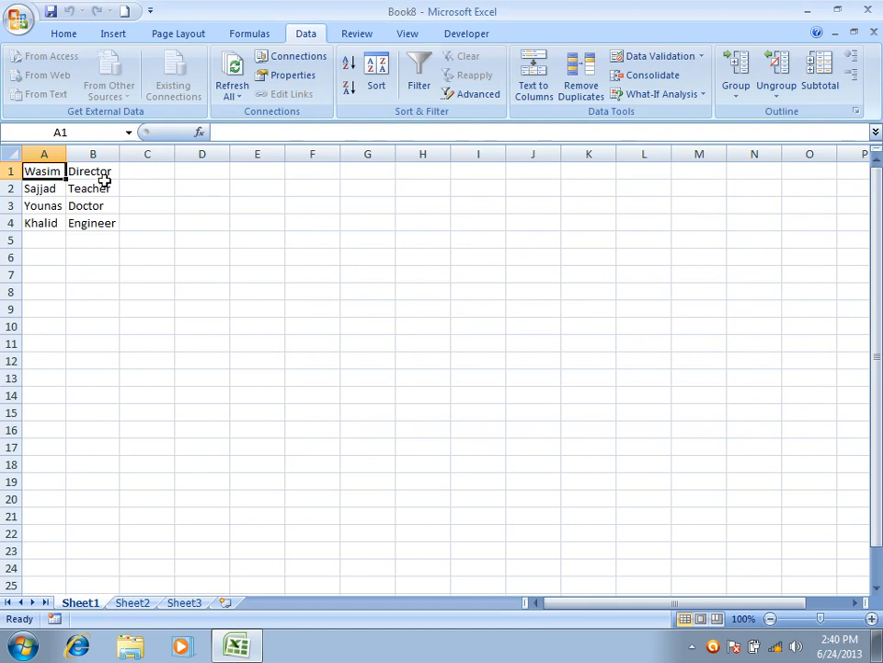
# - Open the EmployeeData text file from the desktop and highlight its first three lines to compare them with the imported rows
pyautogui.keyDown('ctrl'); pyautogui.scroll(6, 121, 180); pyautogui.keyUp('ctrl')
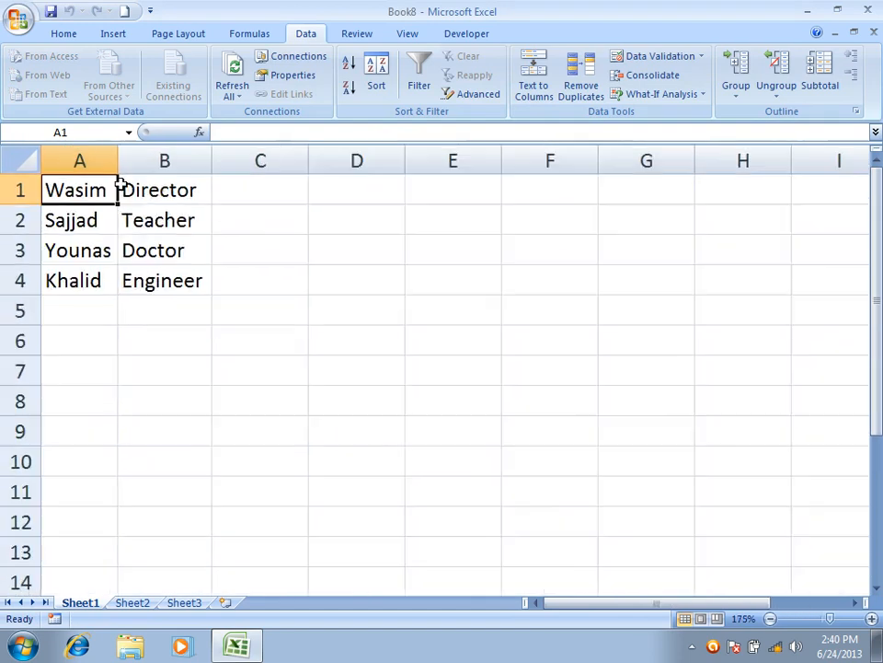
pyautogui.click(233, 643)
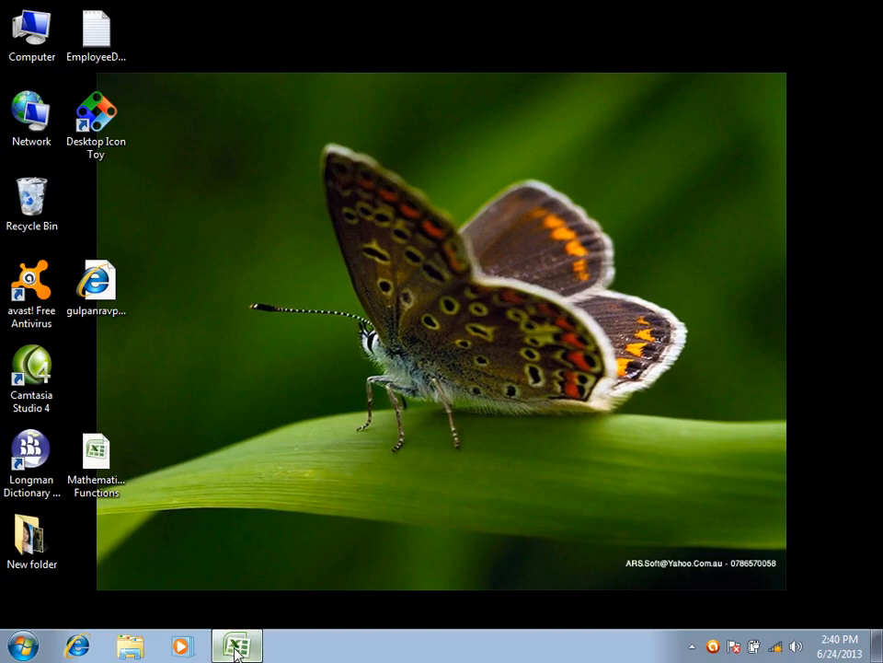
pyautogui.doubleClick(99, 36)
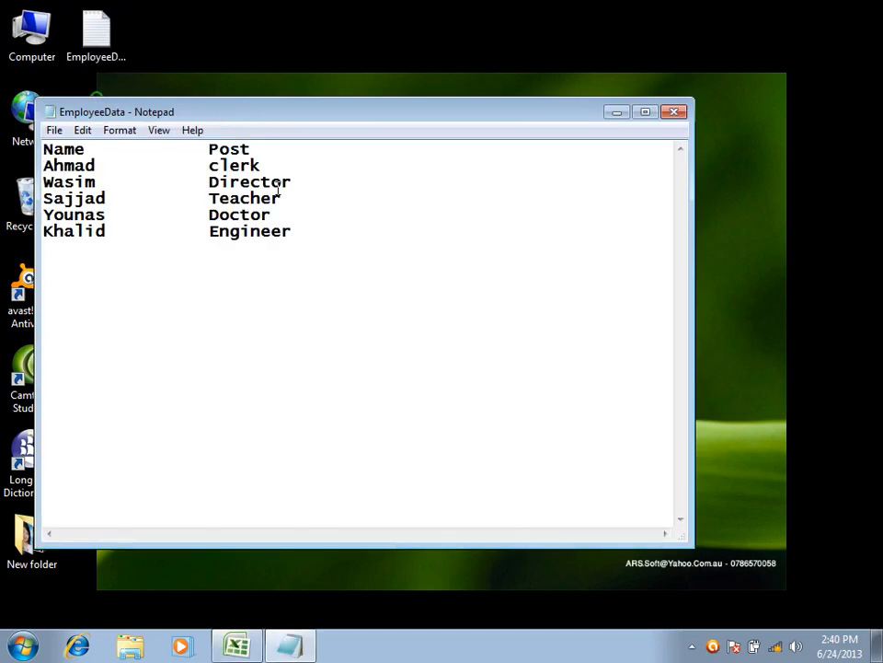
pyautogui.moveTo(302, 178); pyautogui.dragTo(42, 135)
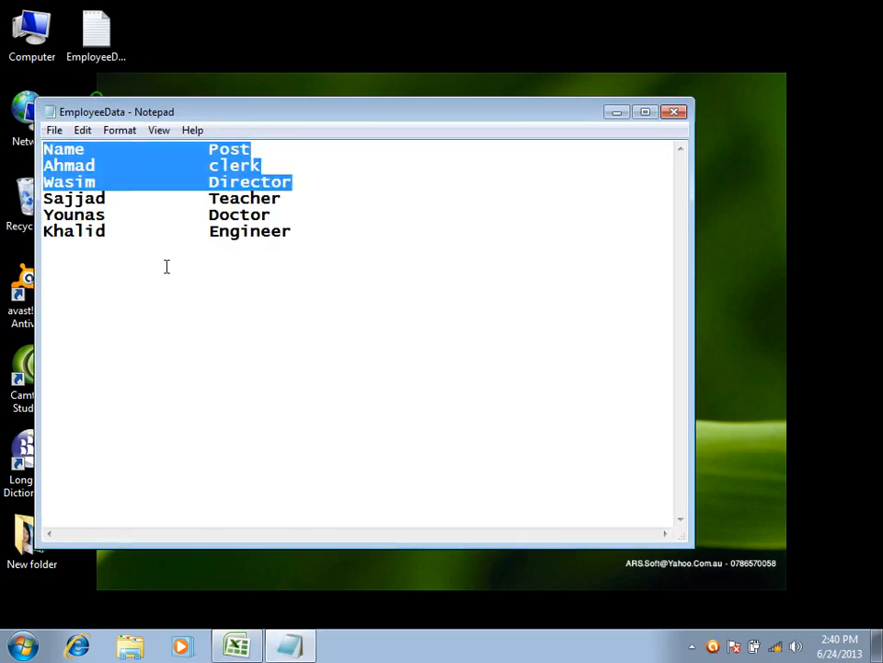
pyautogui.hotkey('alt', 'Tab')
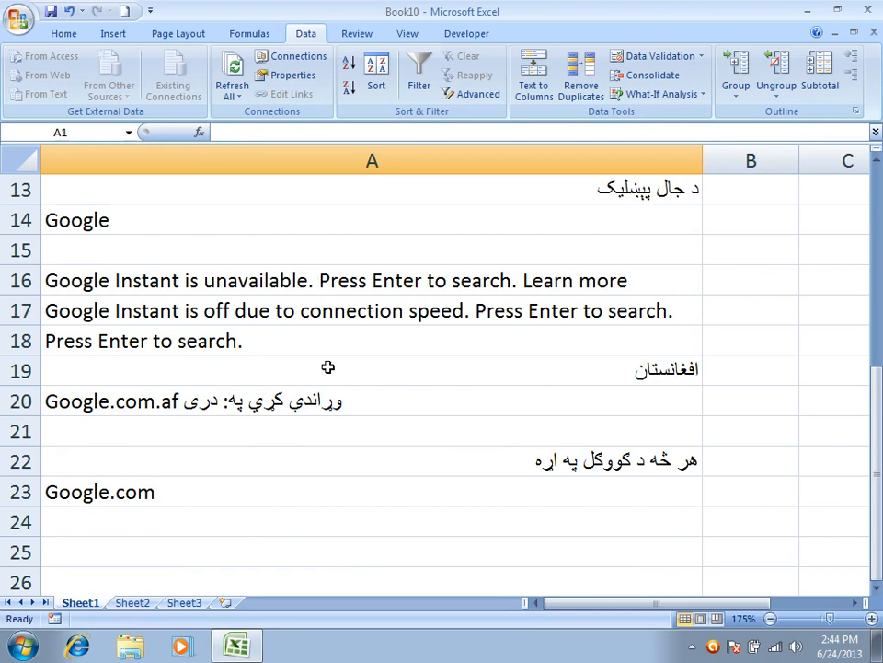
# - Look through the imported Google web page content in column A of Sheet1
pyautogui.scroll(1, 329, 365)
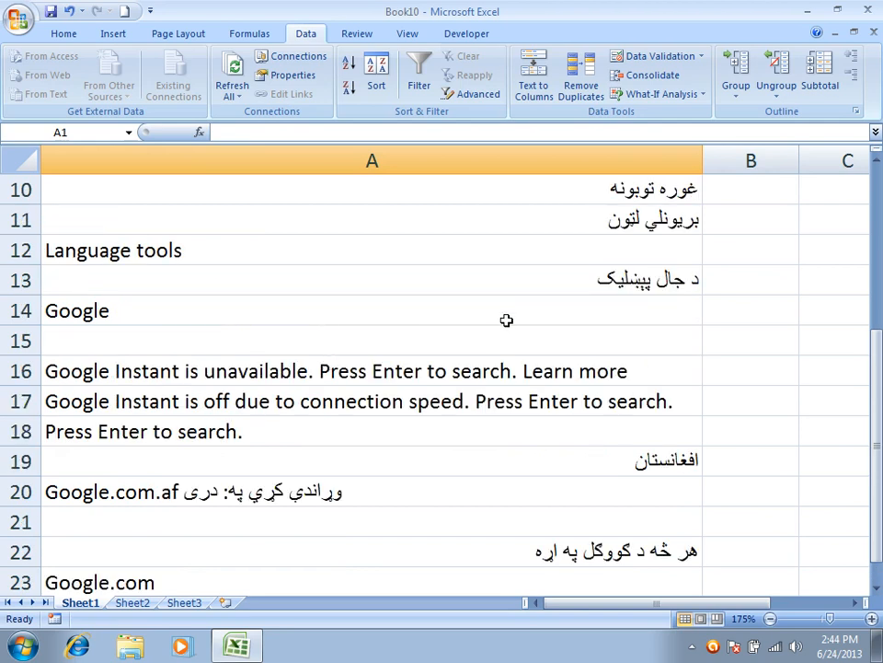
pyautogui.scroll(1, 653, 313)
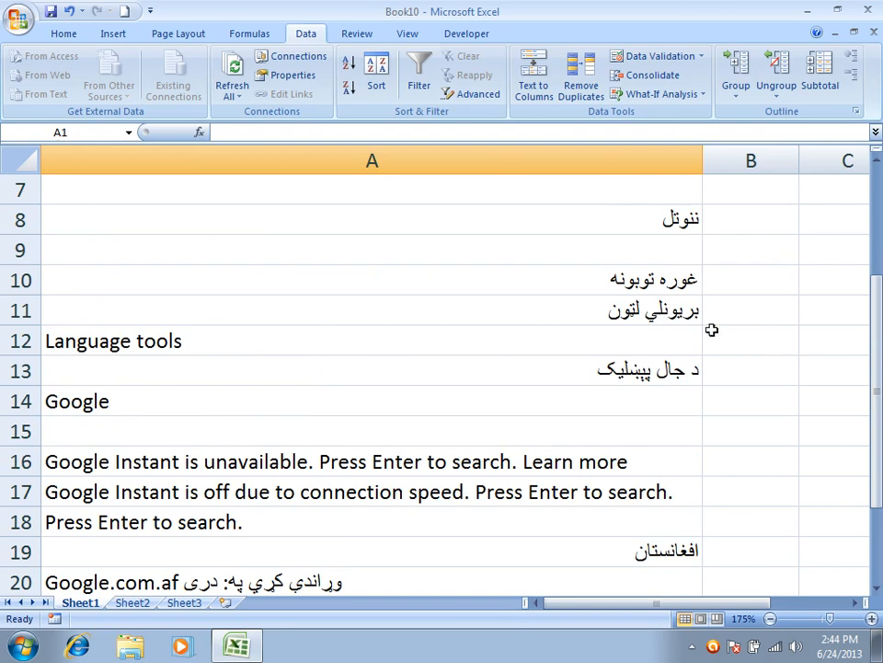
pyautogui.scroll(2, 729, 335)
pyautogui.scroll(-10, 630, 299)
pyautogui.scroll(9, 630, 298)
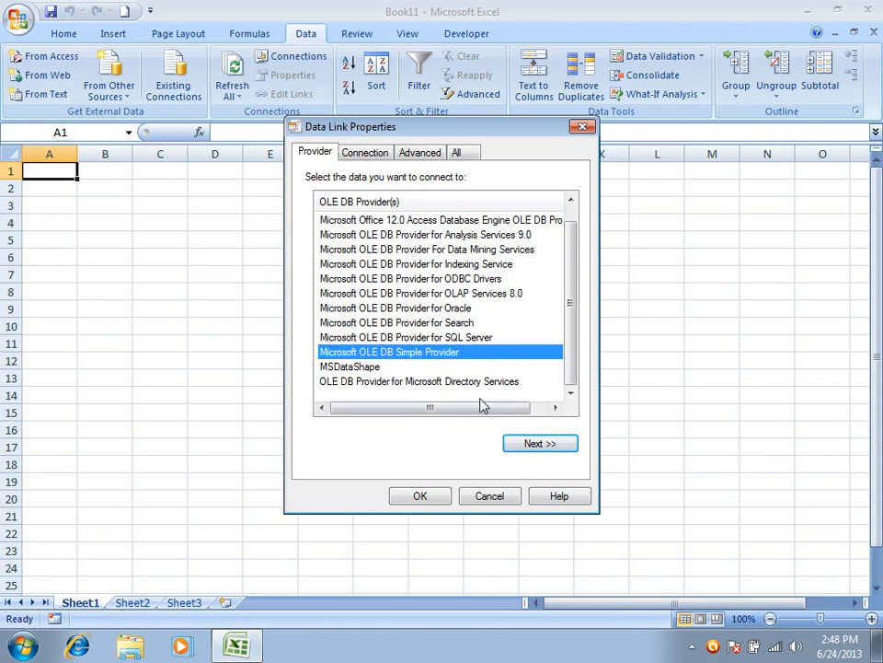
# - Choose the Microsoft Jet 4.0 OLE DB Provider for the data link and continue to its connection settings
pyautogui.scroll(1, 471, 340)
pyautogui.click(413, 222)
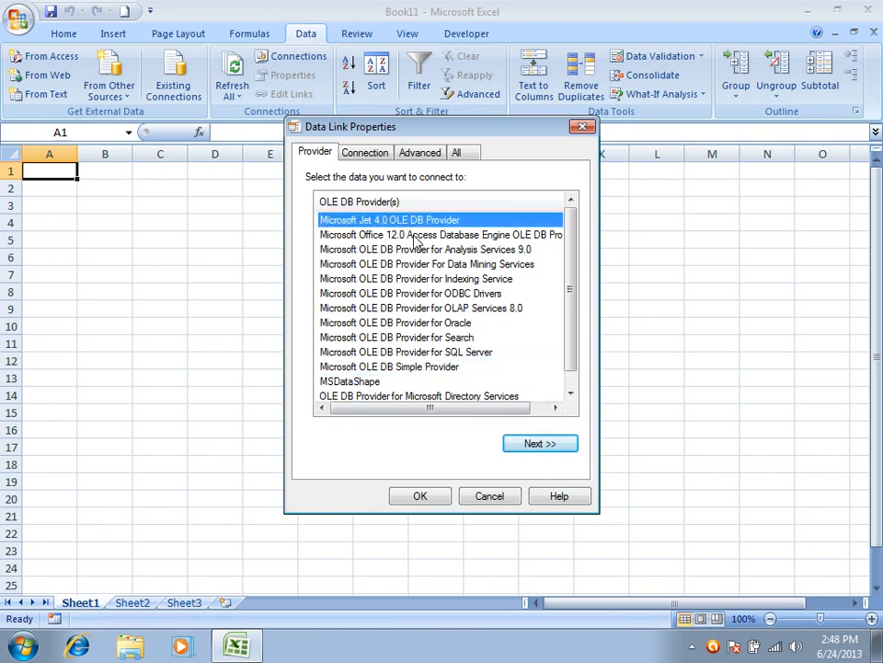
pyautogui.click(428, 235)
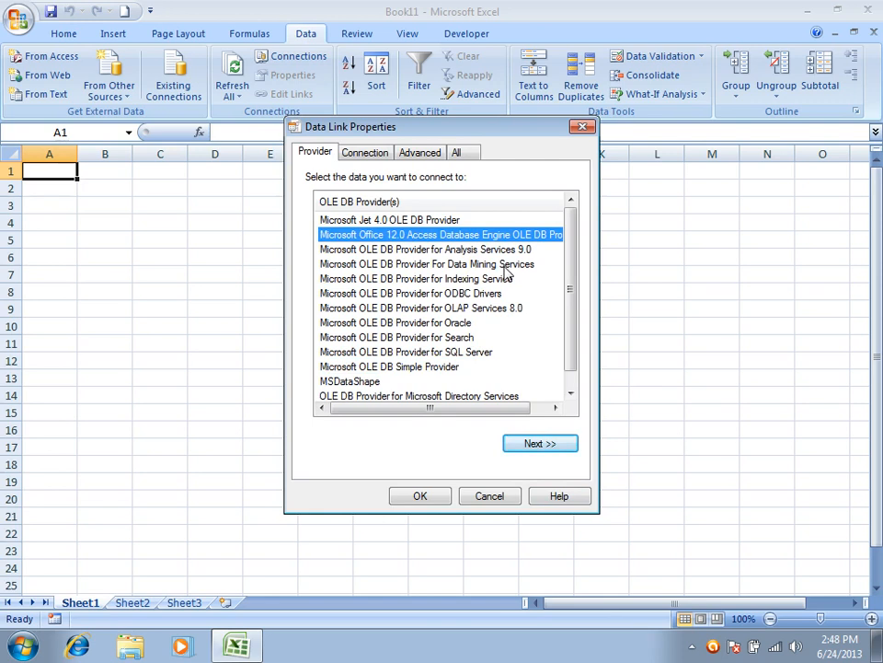
pyautogui.click(412, 224)
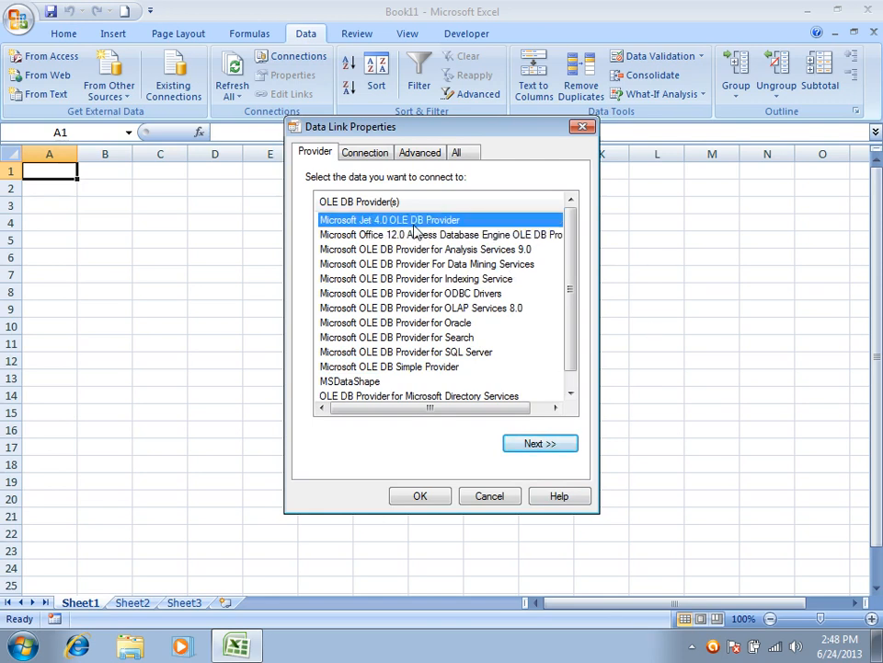
pyautogui.click(537, 444)
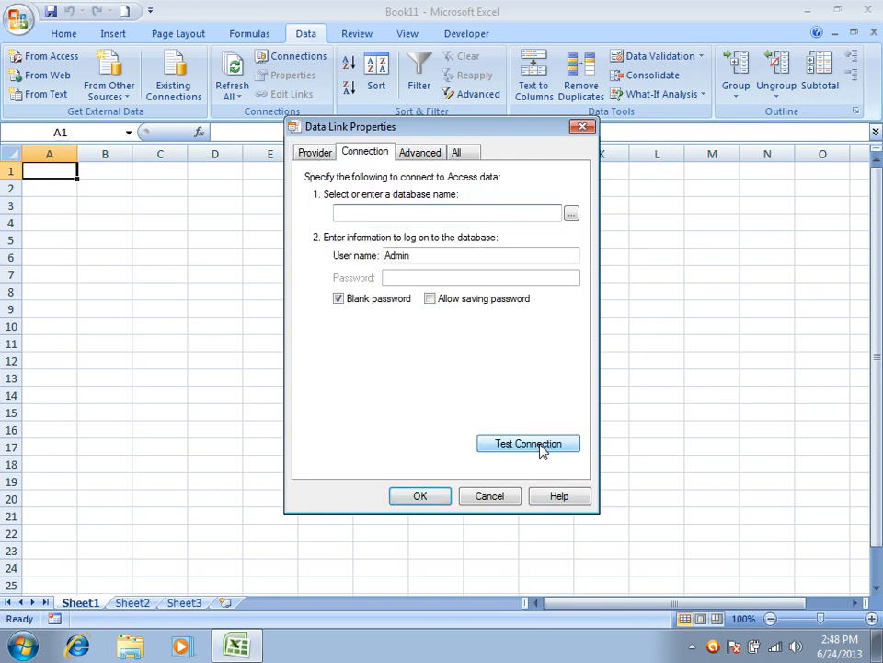
# - Browse drive E with all file types listed and select Database1 as the Access database for the connection
pyautogui.click(571, 215)
pyautogui.moveTo(424, 336); pyautogui.dragTo(424, 433)
pyautogui.click(379, 392)
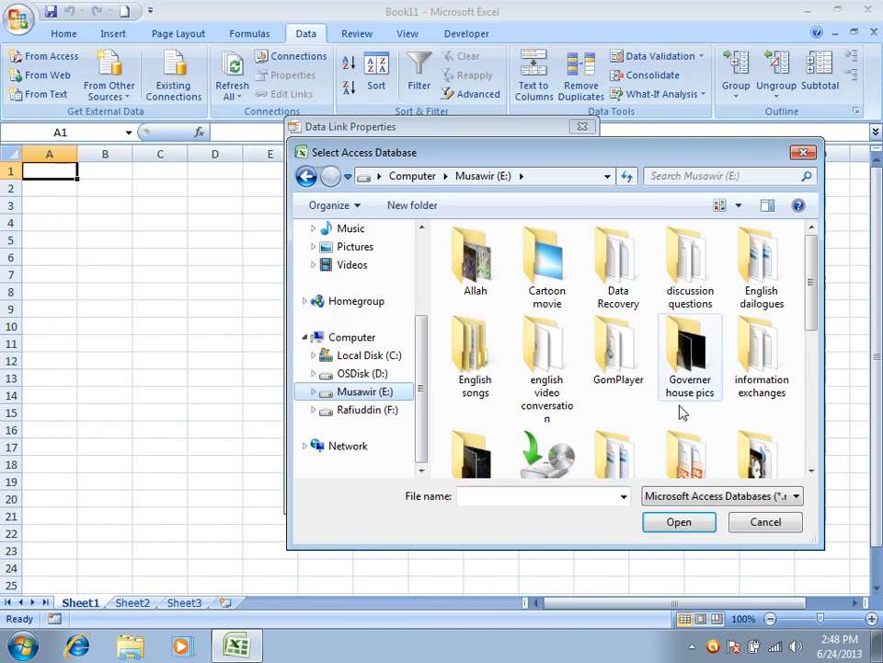
pyautogui.moveTo(811, 303); pyautogui.dragTo(810, 414)
pyautogui.click(727, 496)
pyautogui.click(727, 527)
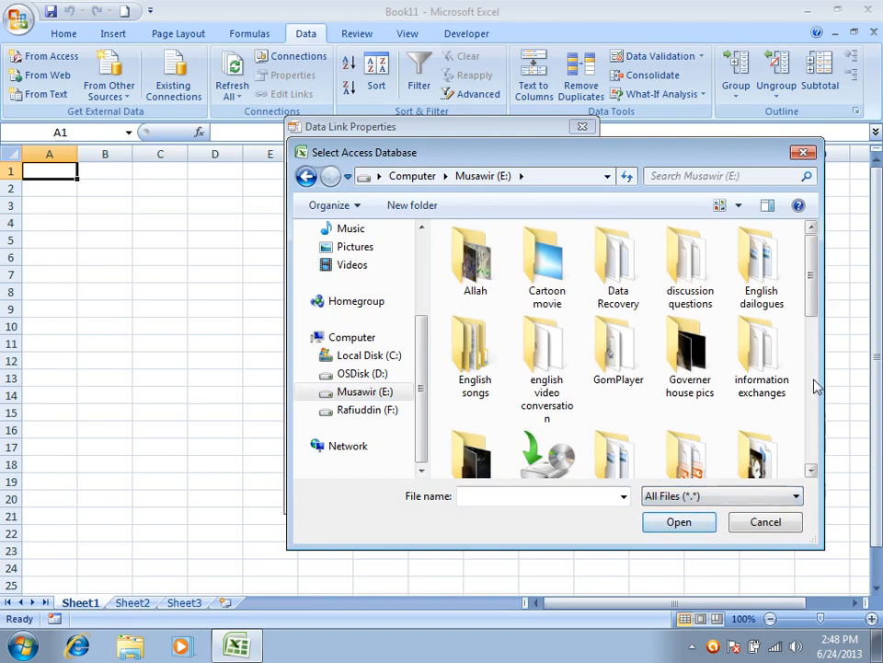
pyautogui.moveTo(814, 296); pyautogui.dragTo(840, 469)
pyautogui.click(617, 327)
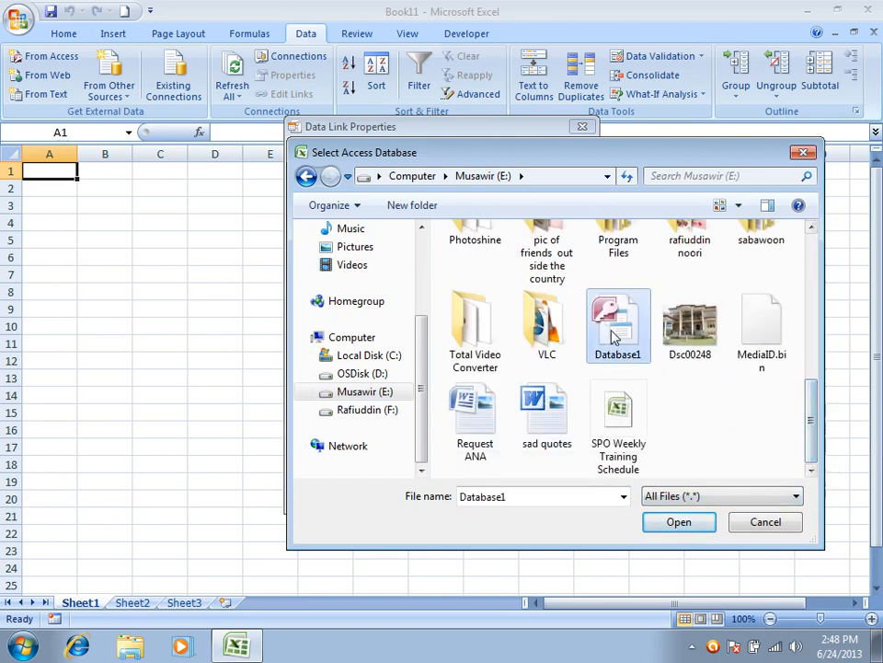
pyautogui.click(680, 523)
# - Try to test the Jet 4.0 connection to Database1 and cancel the data link setup
pyautogui.click(555, 448)
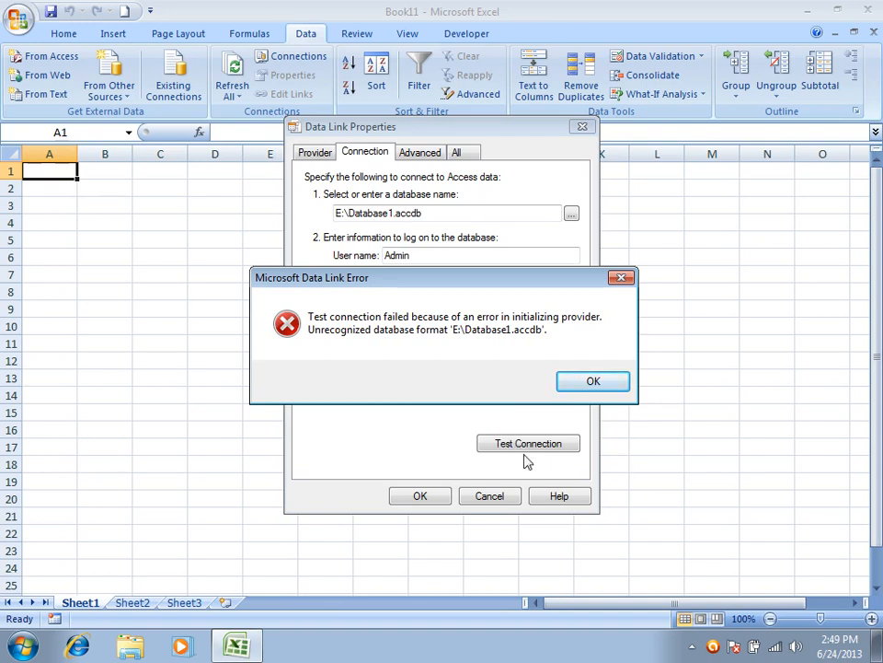
pyautogui.click(602, 387)
pyautogui.click(491, 496)
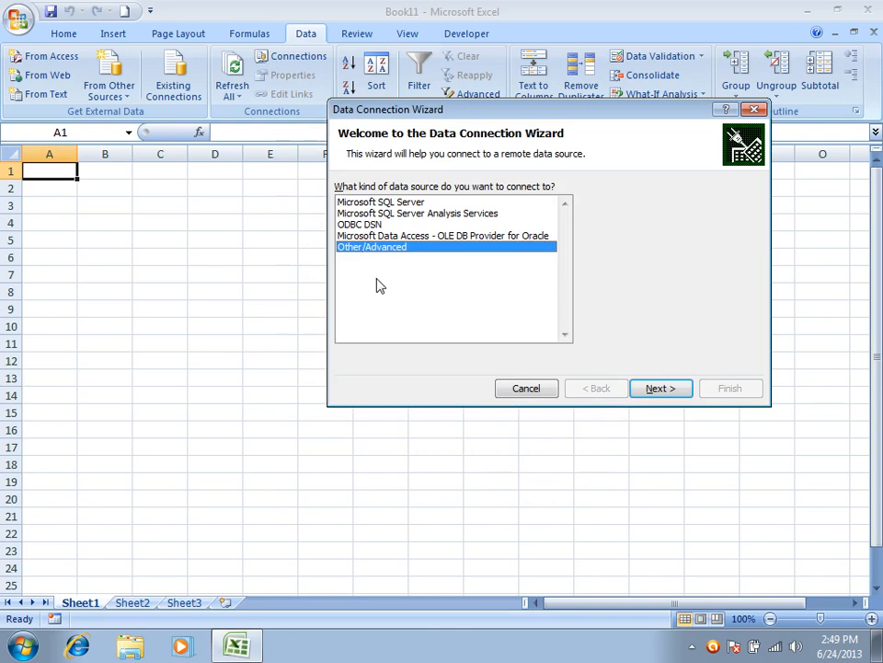
# - Enter e:\database1.accdb as the data source for the Microsoft Office 12.0 Access Database Engine provider, and cancel the data link
pyautogui.click(681, 391)
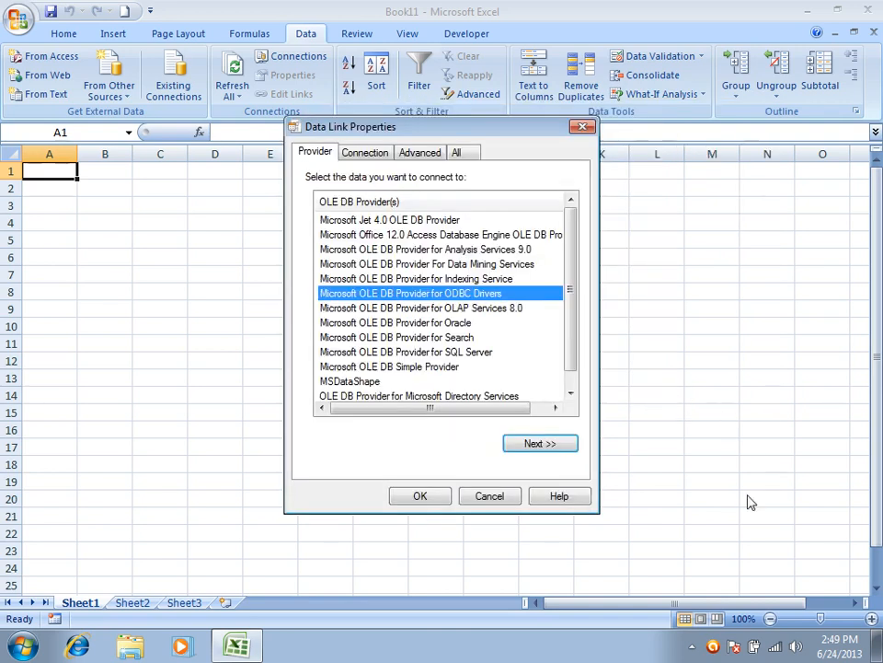
pyautogui.click(373, 235)
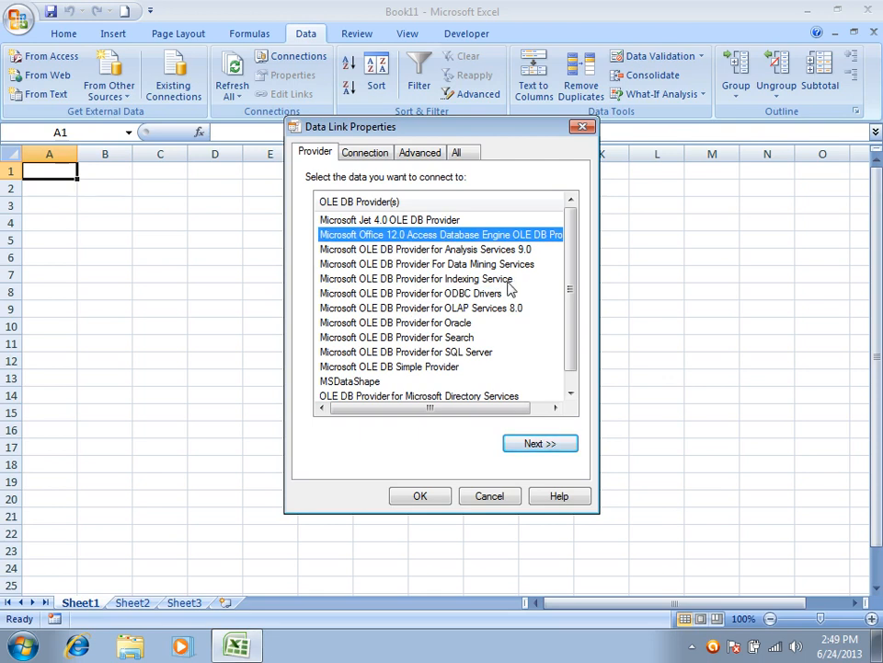
pyautogui.click(552, 444)
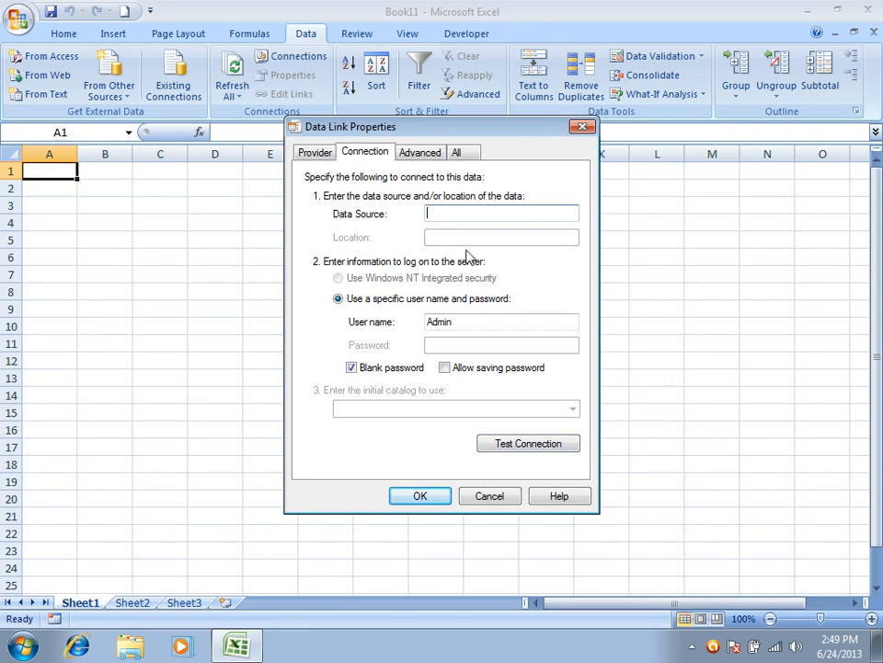
pyautogui.write('e:\\database1.accdb')
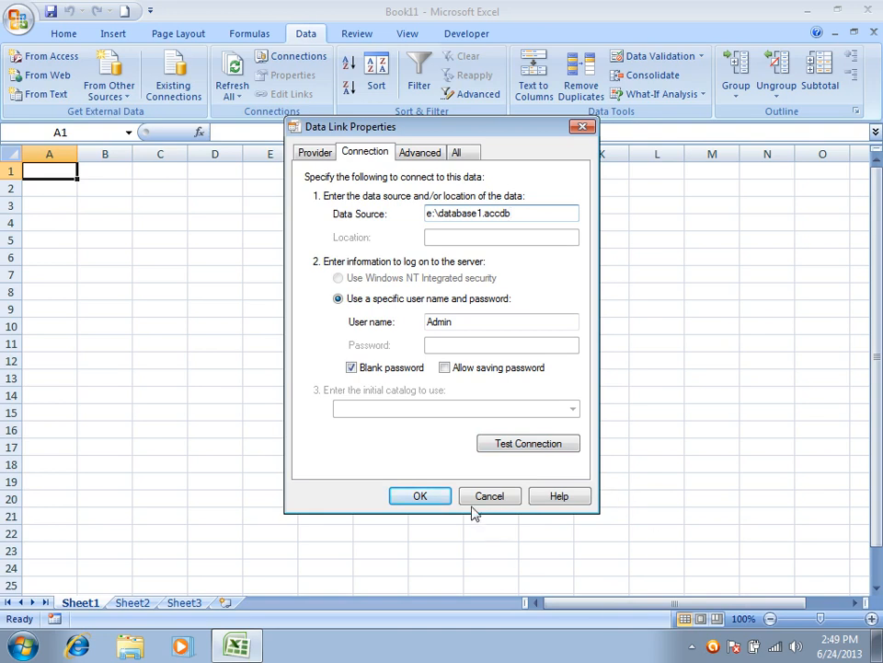
pyautogui.click(501, 496)
# - Open drive E in Windows Explorer and copy the location path from the Database1 file's properties
pyautogui.press('super+d')
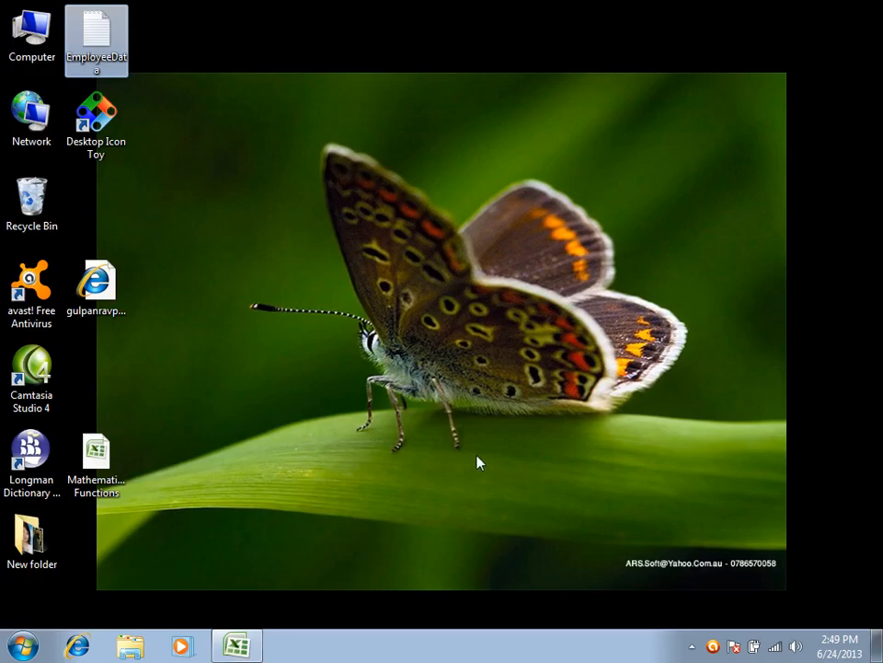
pyautogui.doubleClick(14, 36)
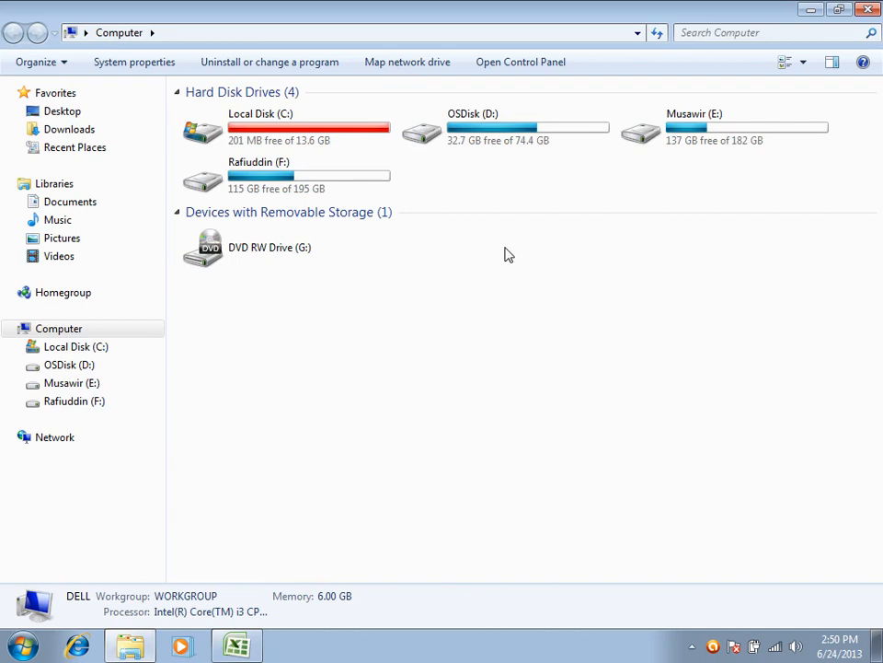
pyautogui.doubleClick(685, 140)
pyautogui.click(714, 331)
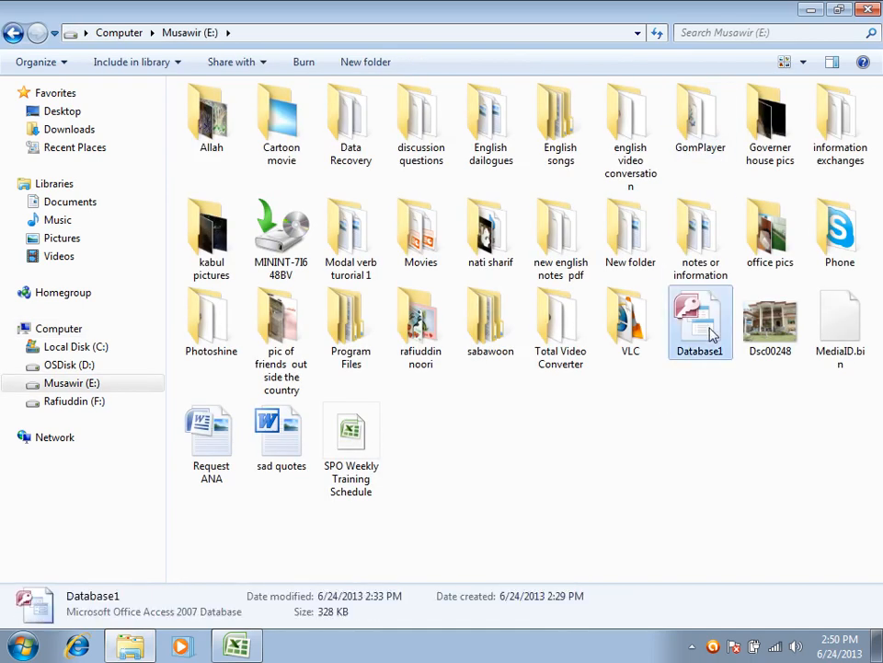
pyautogui.rightClick(714, 331)
pyautogui.click(744, 575)
pyautogui.moveTo(678, 352); pyautogui.dragTo(632, 346)
pyautogui.rightClick(653, 349)
pyautogui.click(700, 402)
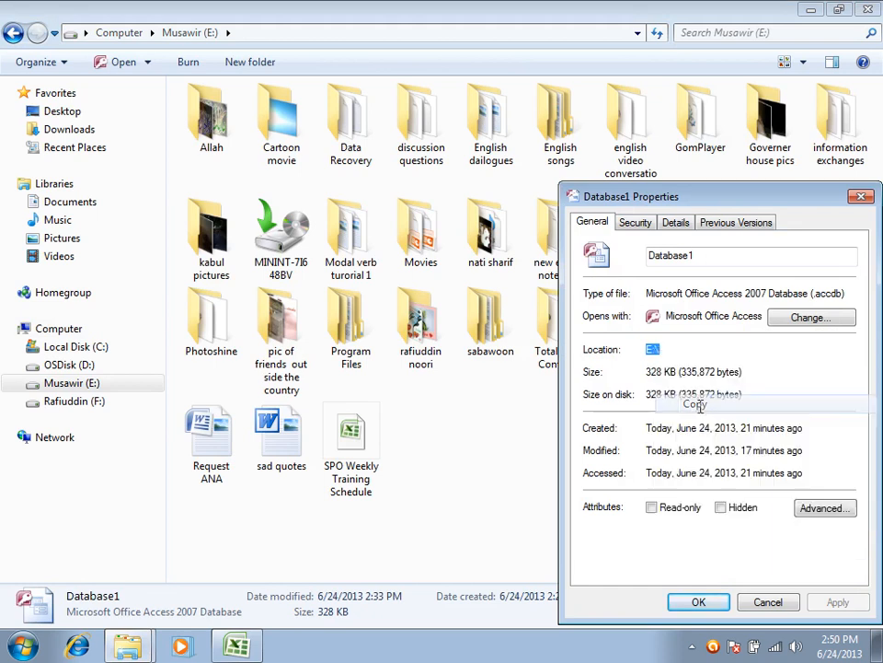
pyautogui.click(861, 197)
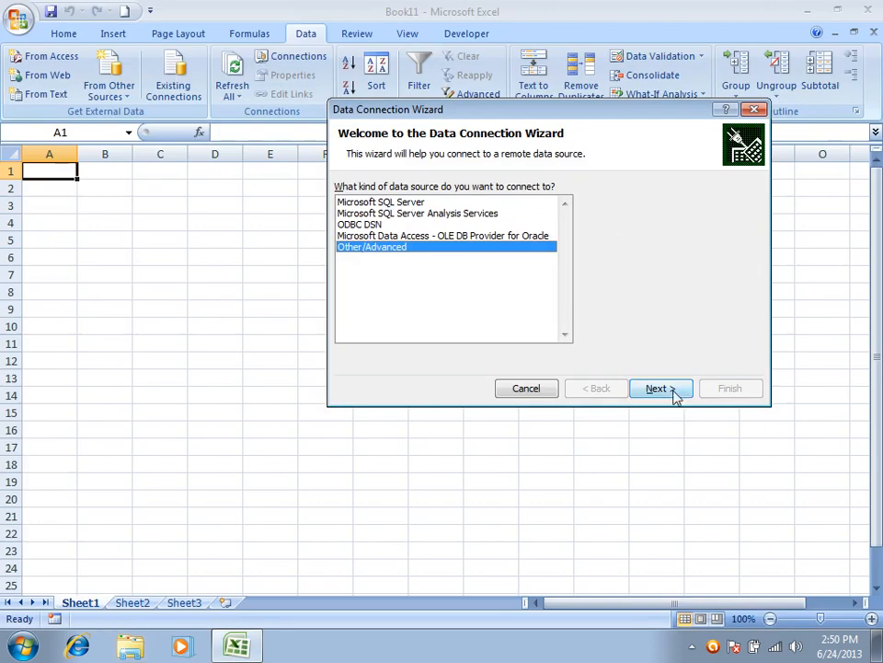
# - Choose the Microsoft Office 12.0 Access Database Engine OLE DB provider for the Other/Advanced data connection
pyautogui.click(678, 392)
pyautogui.click(439, 235)
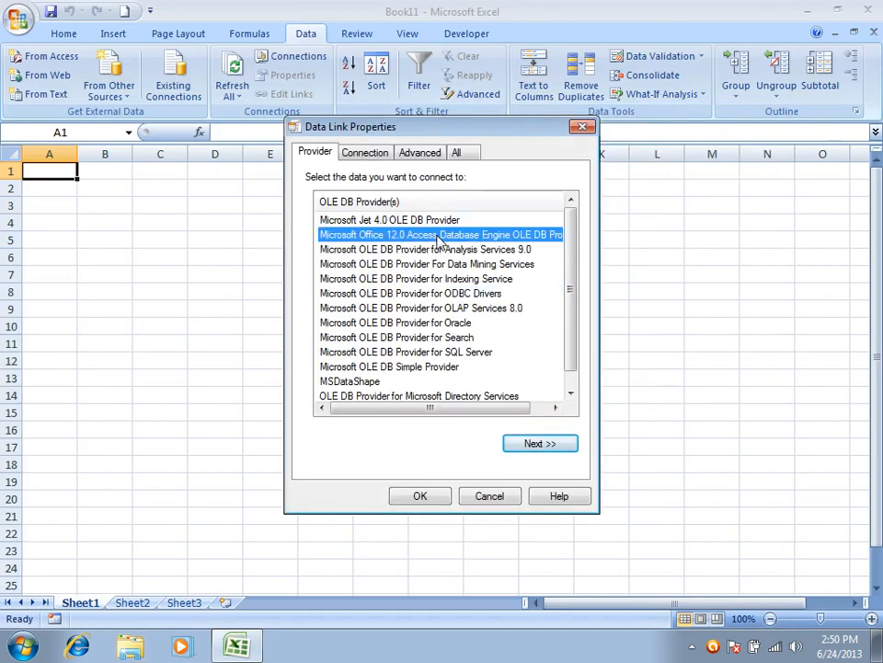
pyautogui.click(543, 443)
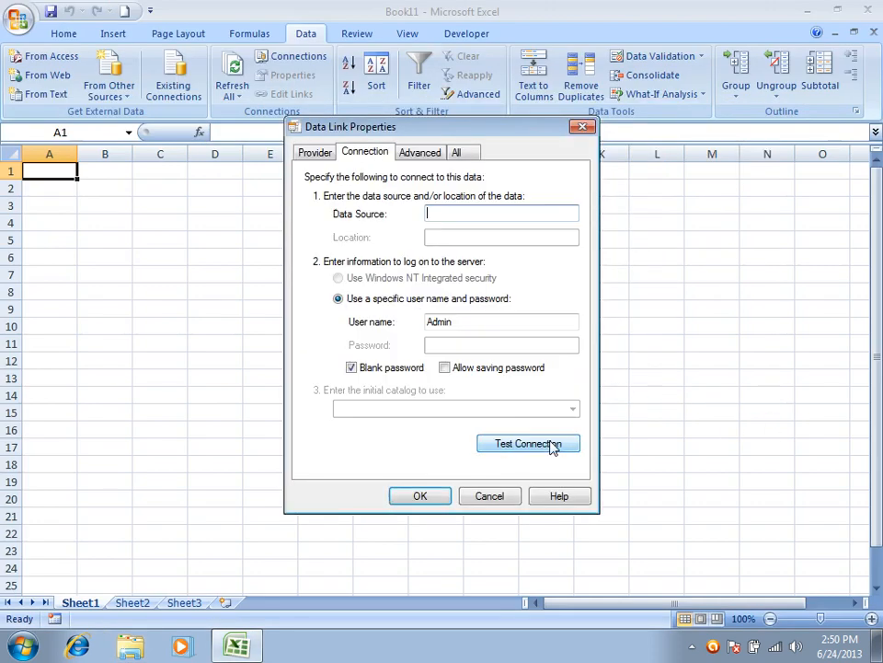
# - Set the data source to E:\database1.accdb using the copied location and test the connection
pyautogui.rightClick(451, 213)
pyautogui.click(498, 290)
pyautogui.write('database1.accdb')
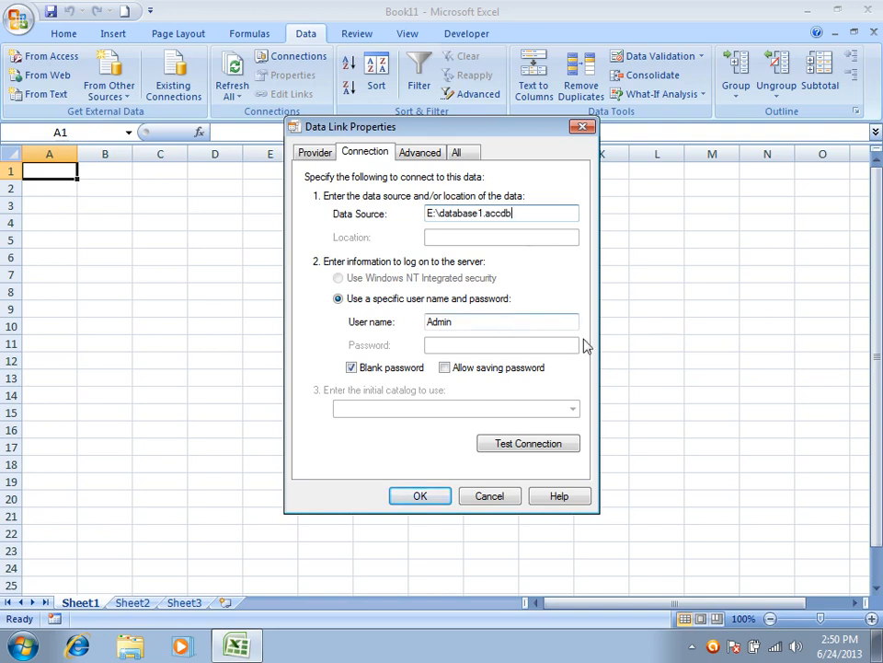
pyautogui.click(537, 446)
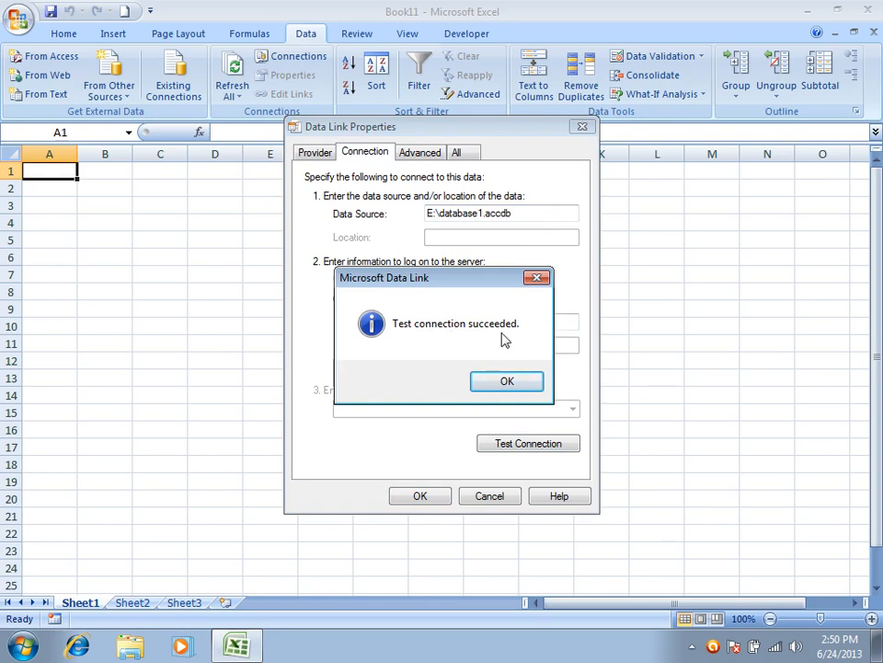
# - Change the data source to the wrong file name E:\database1.accdbf and test the connection
pyautogui.click(528, 377)
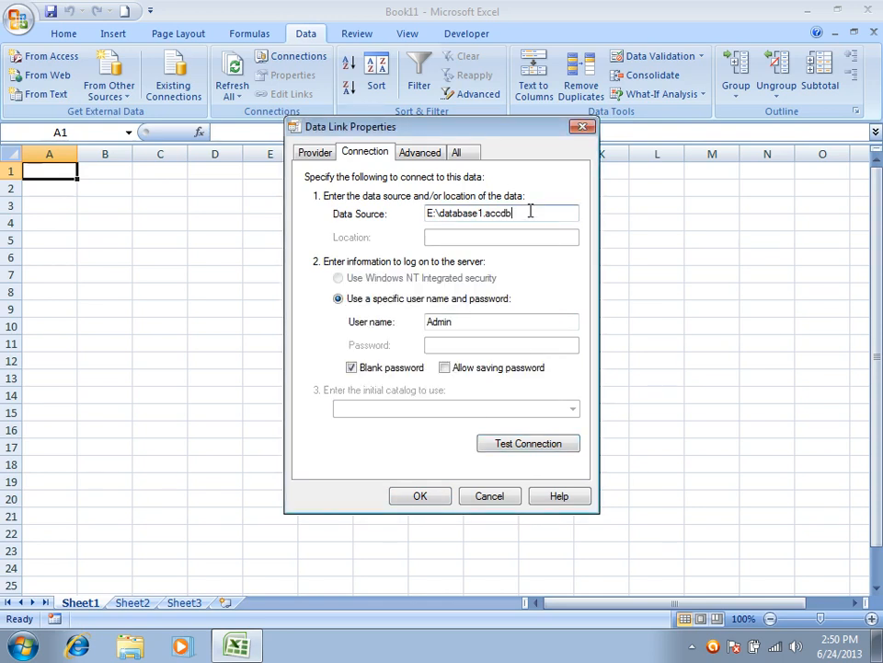
pyautogui.write('f')
pyautogui.click(546, 446)
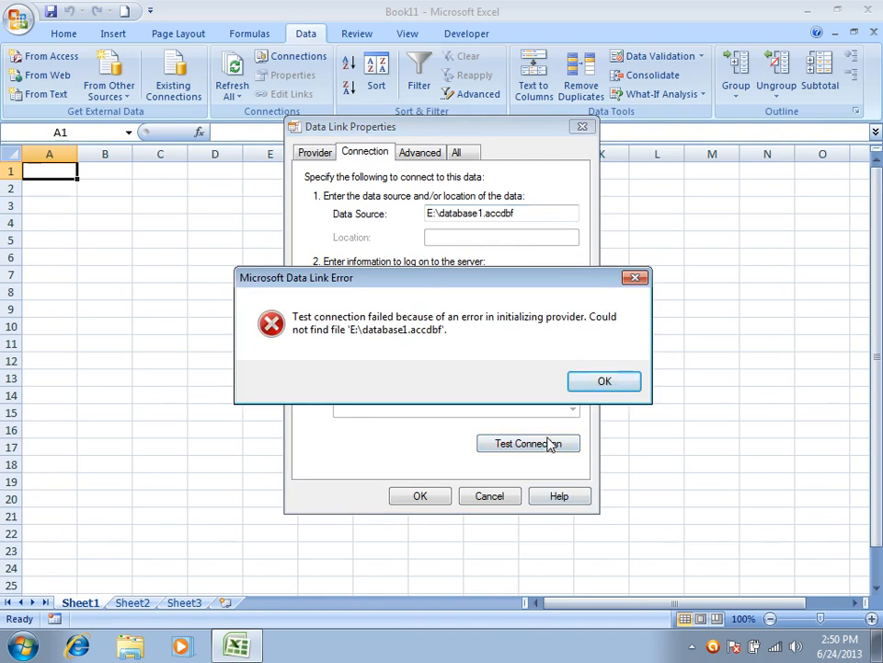
pyautogui.click(604, 383)
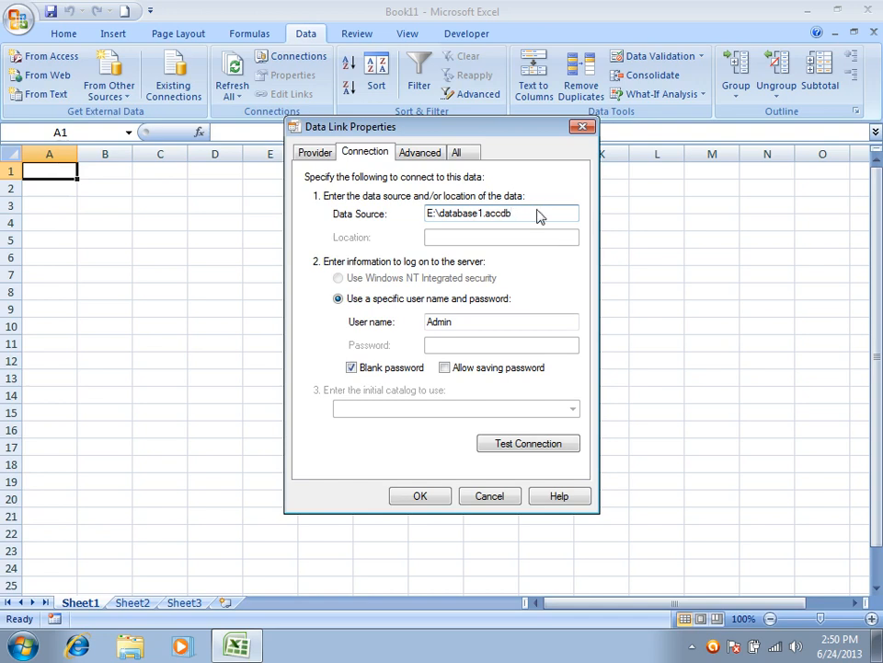
# - Correct the data source to E:\database1.accdb, retest the connection and accept the data link properties
pyautogui.click(521, 452)
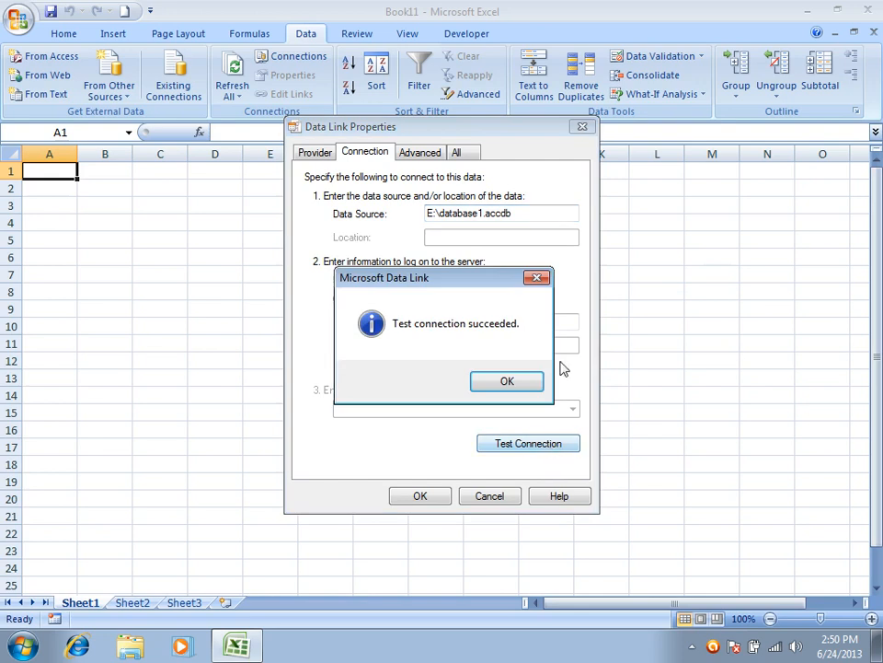
pyautogui.click(500, 385)
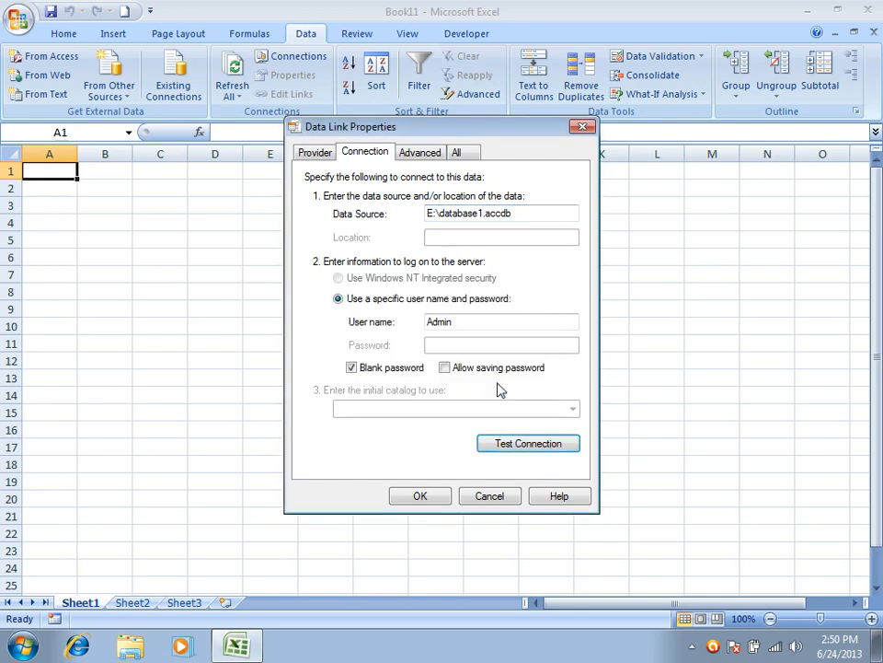
pyautogui.click(425, 497)
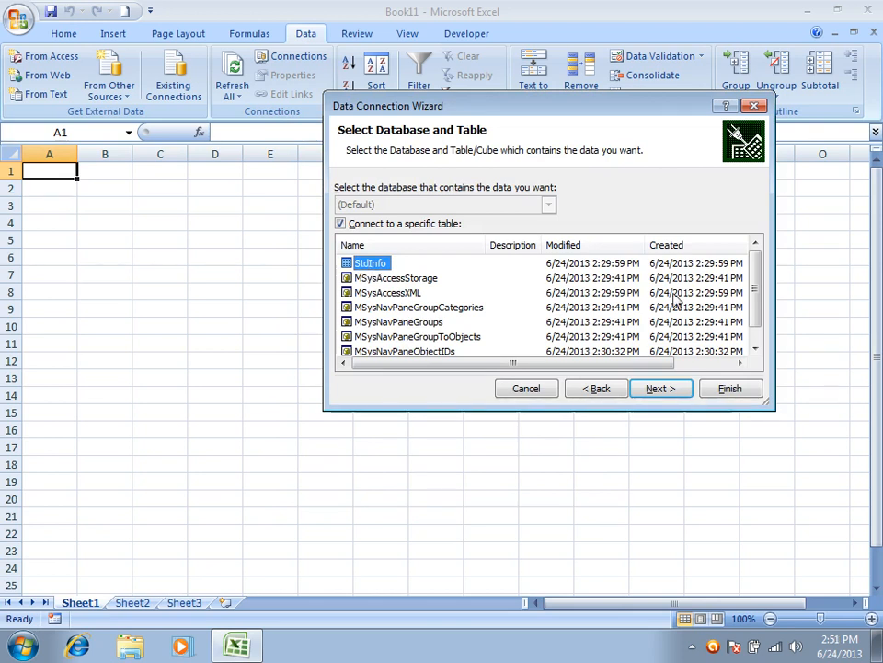
# - Finish the data connection for the StdInfo table and import it into Sheet1 at cell A1
pyautogui.click(675, 388)
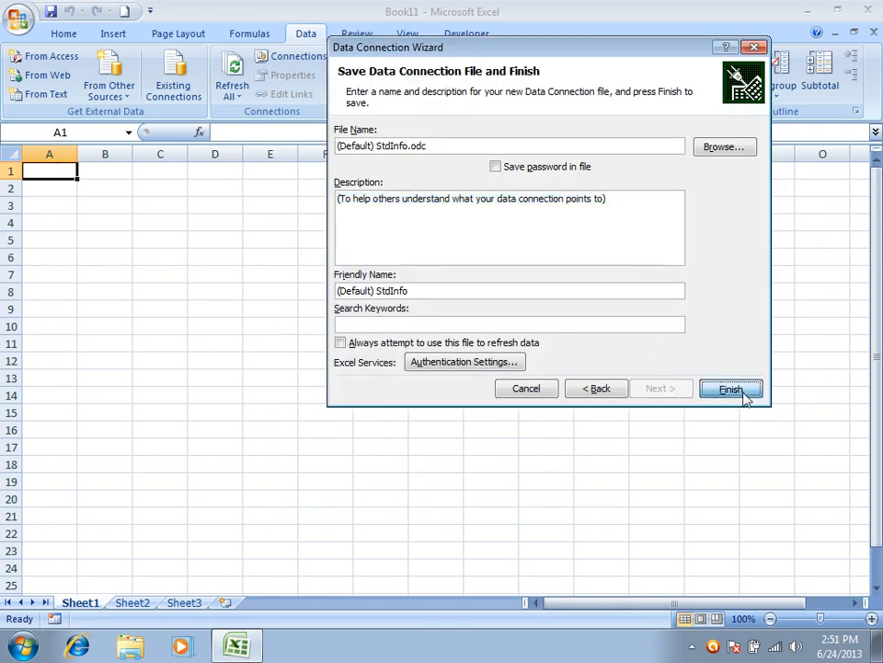
pyautogui.click(741, 392)
pyautogui.click(560, 339)
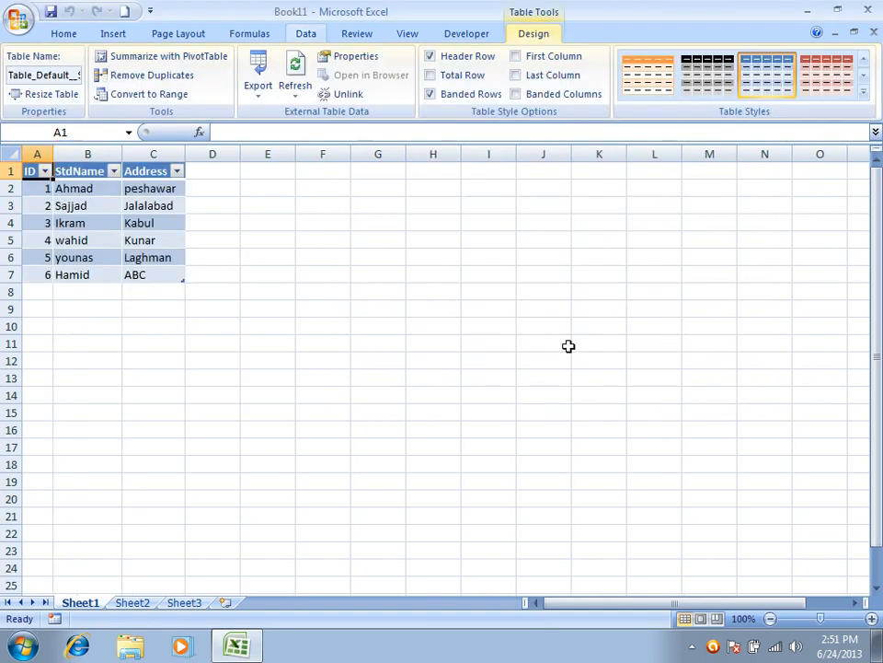
pyautogui.scroll(8, 470, 346)
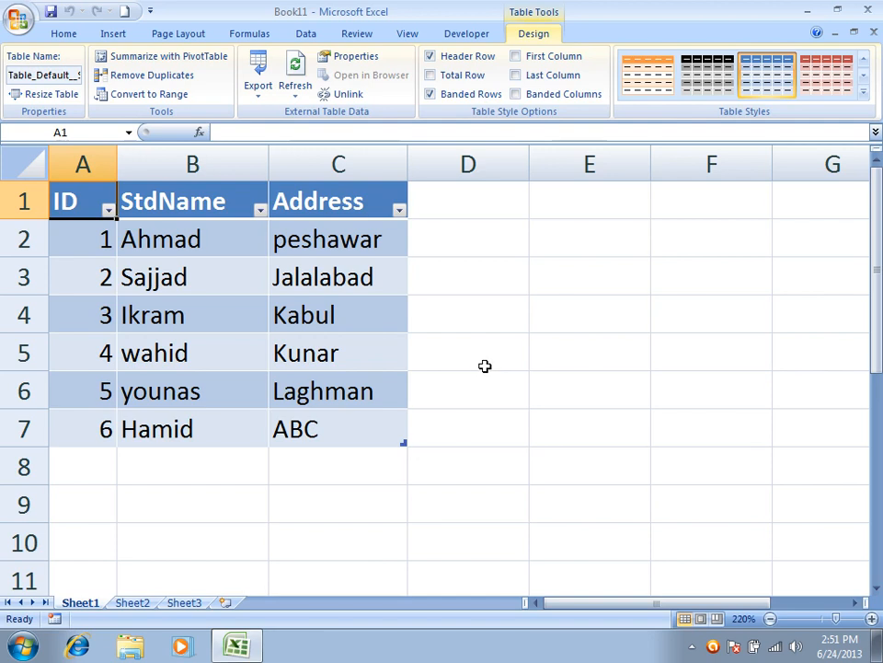
pyautogui.click(575, 377)
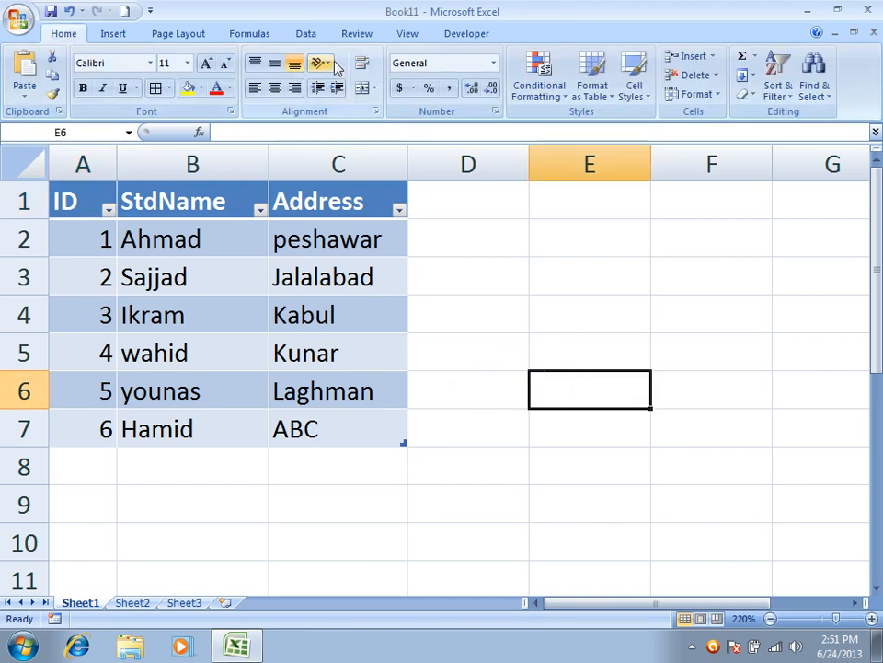
# - Review the other external data sources available for import, including Microsoft Query, without choosing one
pyautogui.click(307, 34)
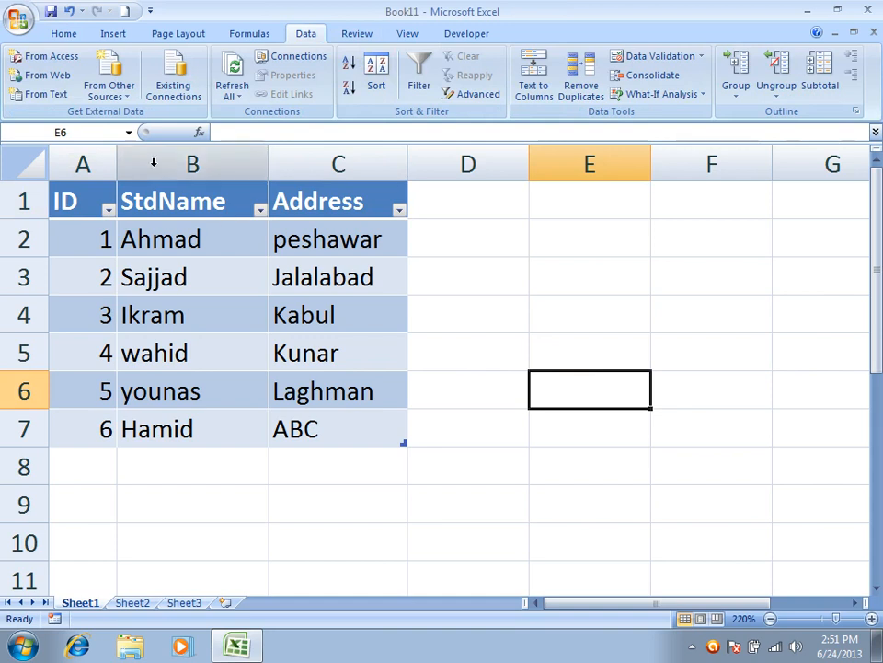
pyautogui.click(114, 92)
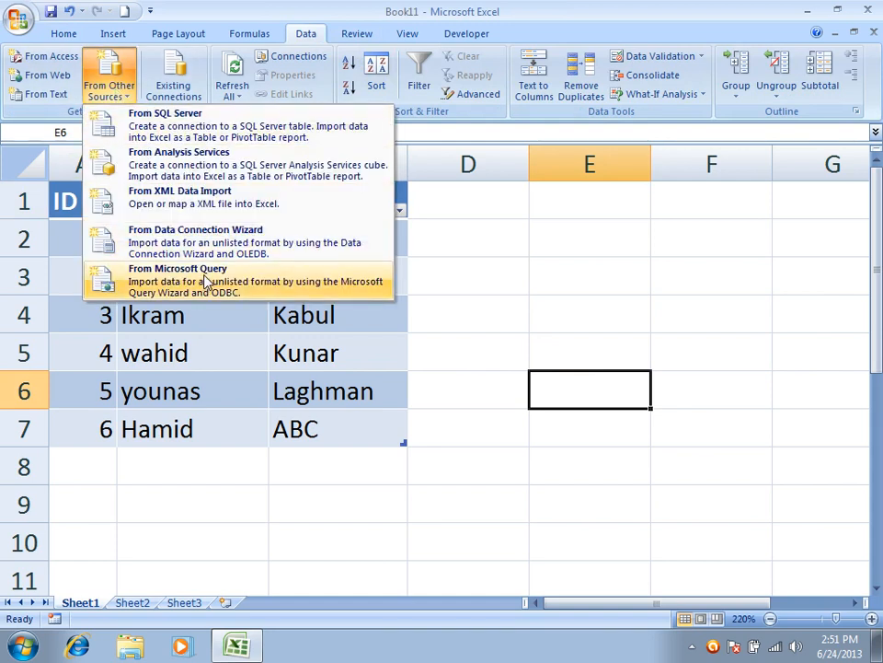
pyautogui.click(524, 328)
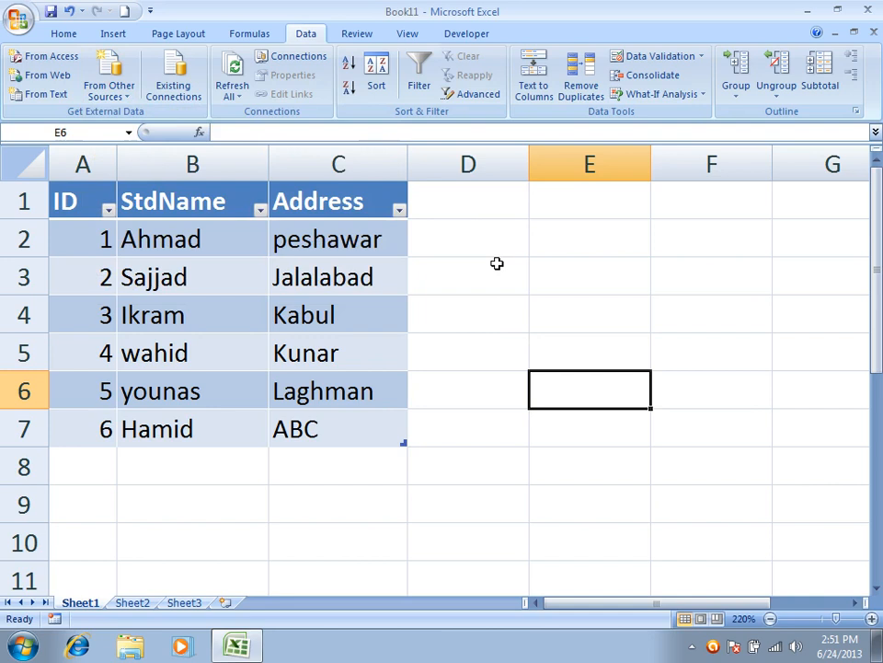
pyautogui.click(692, 646)
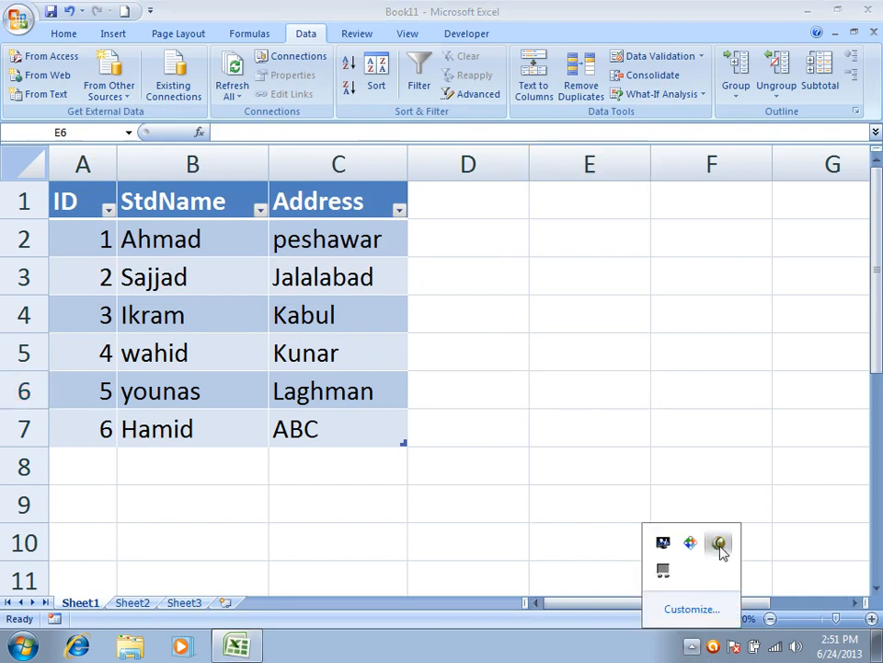